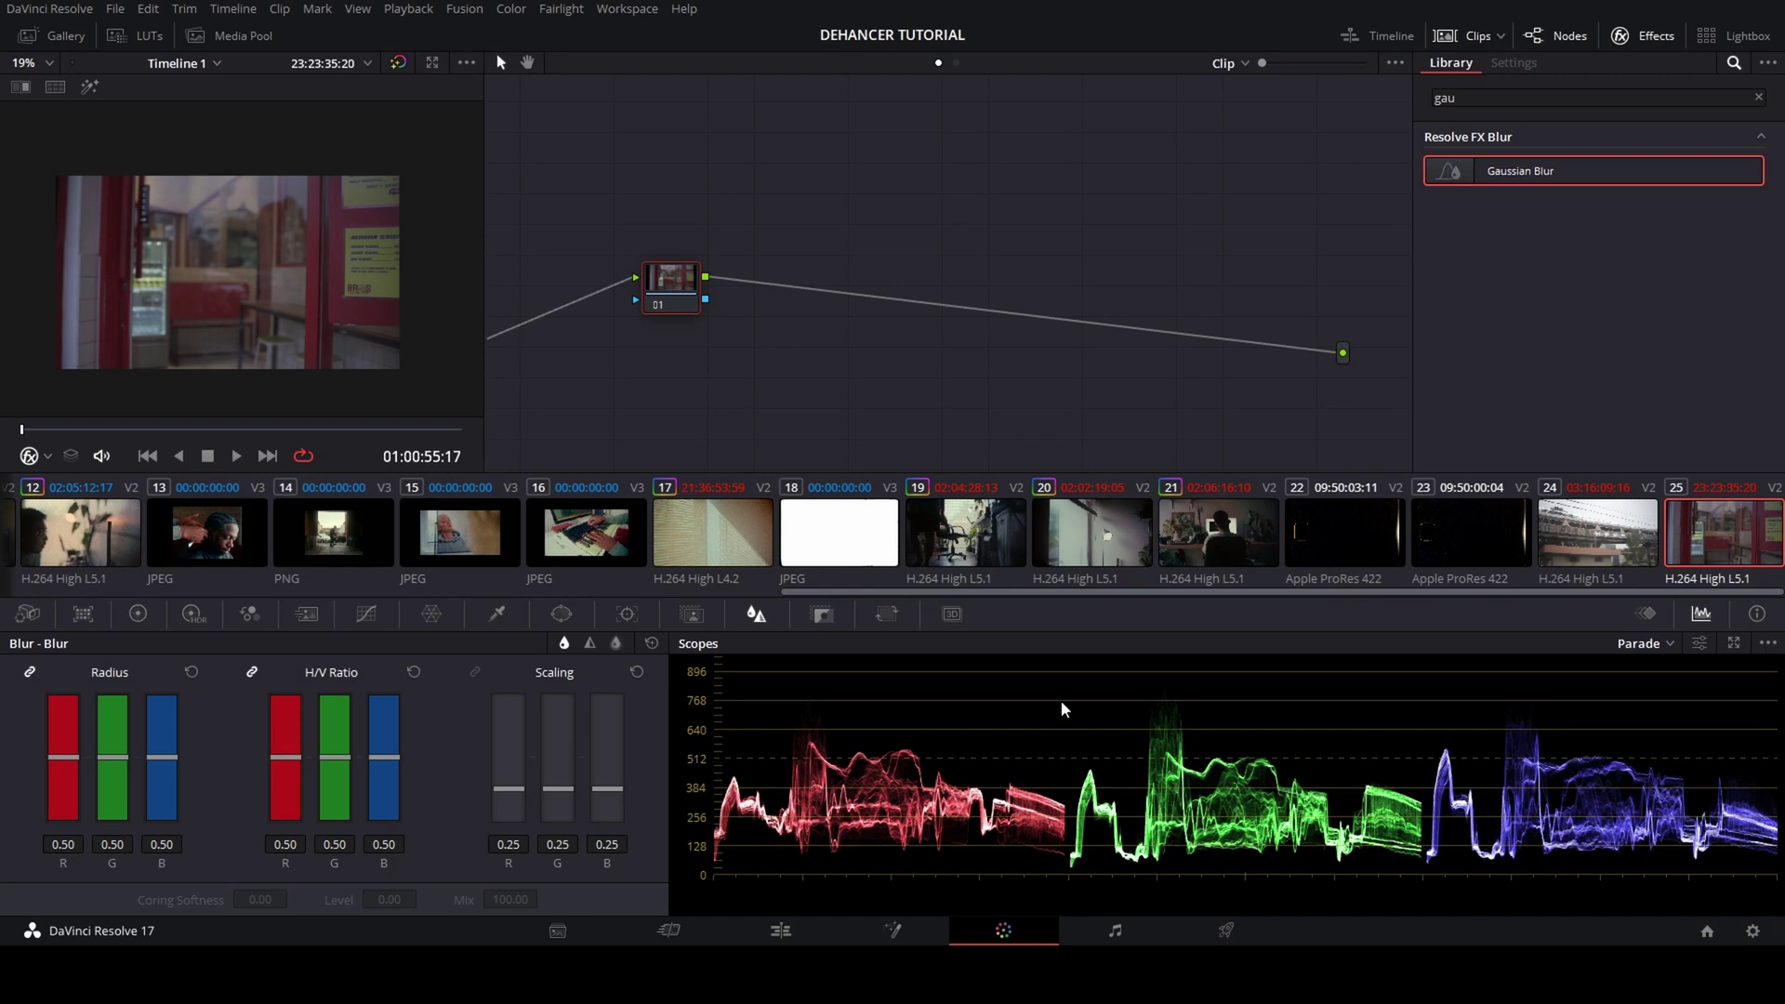
Search the effects library for Dehancer Pro 7.0.0 and apply it to node 01.
scroll(204, 308, up, 4)
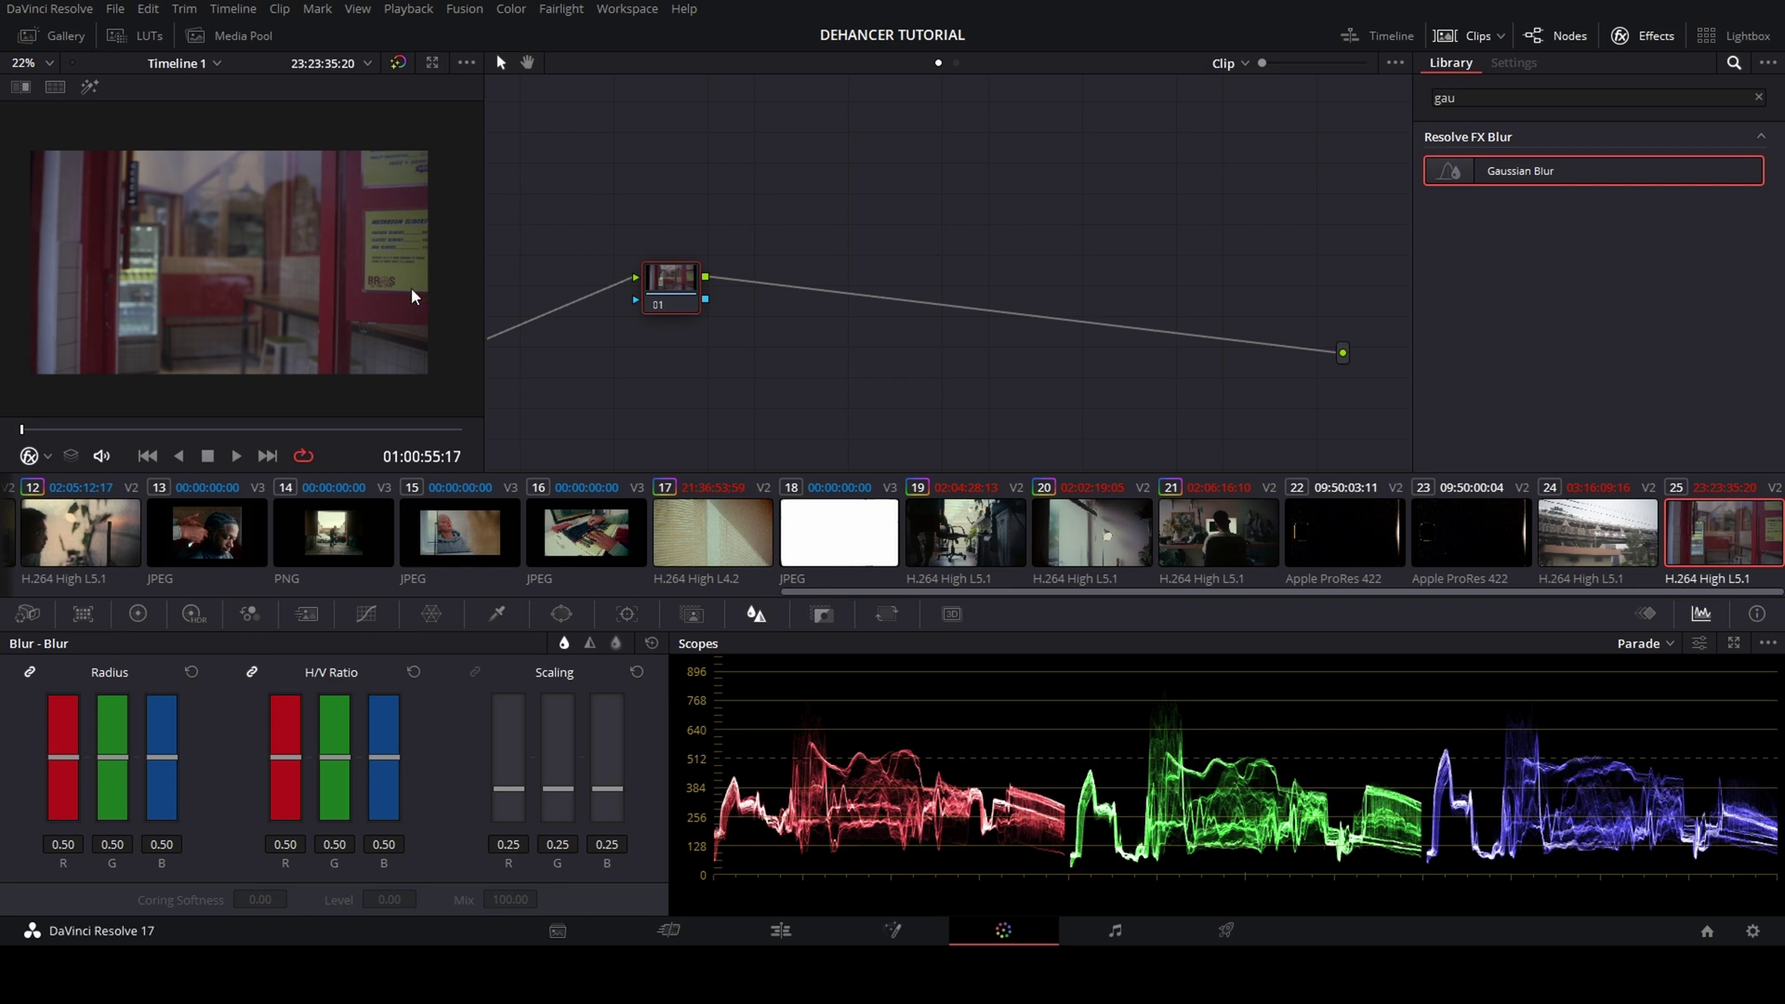
click(1758, 97)
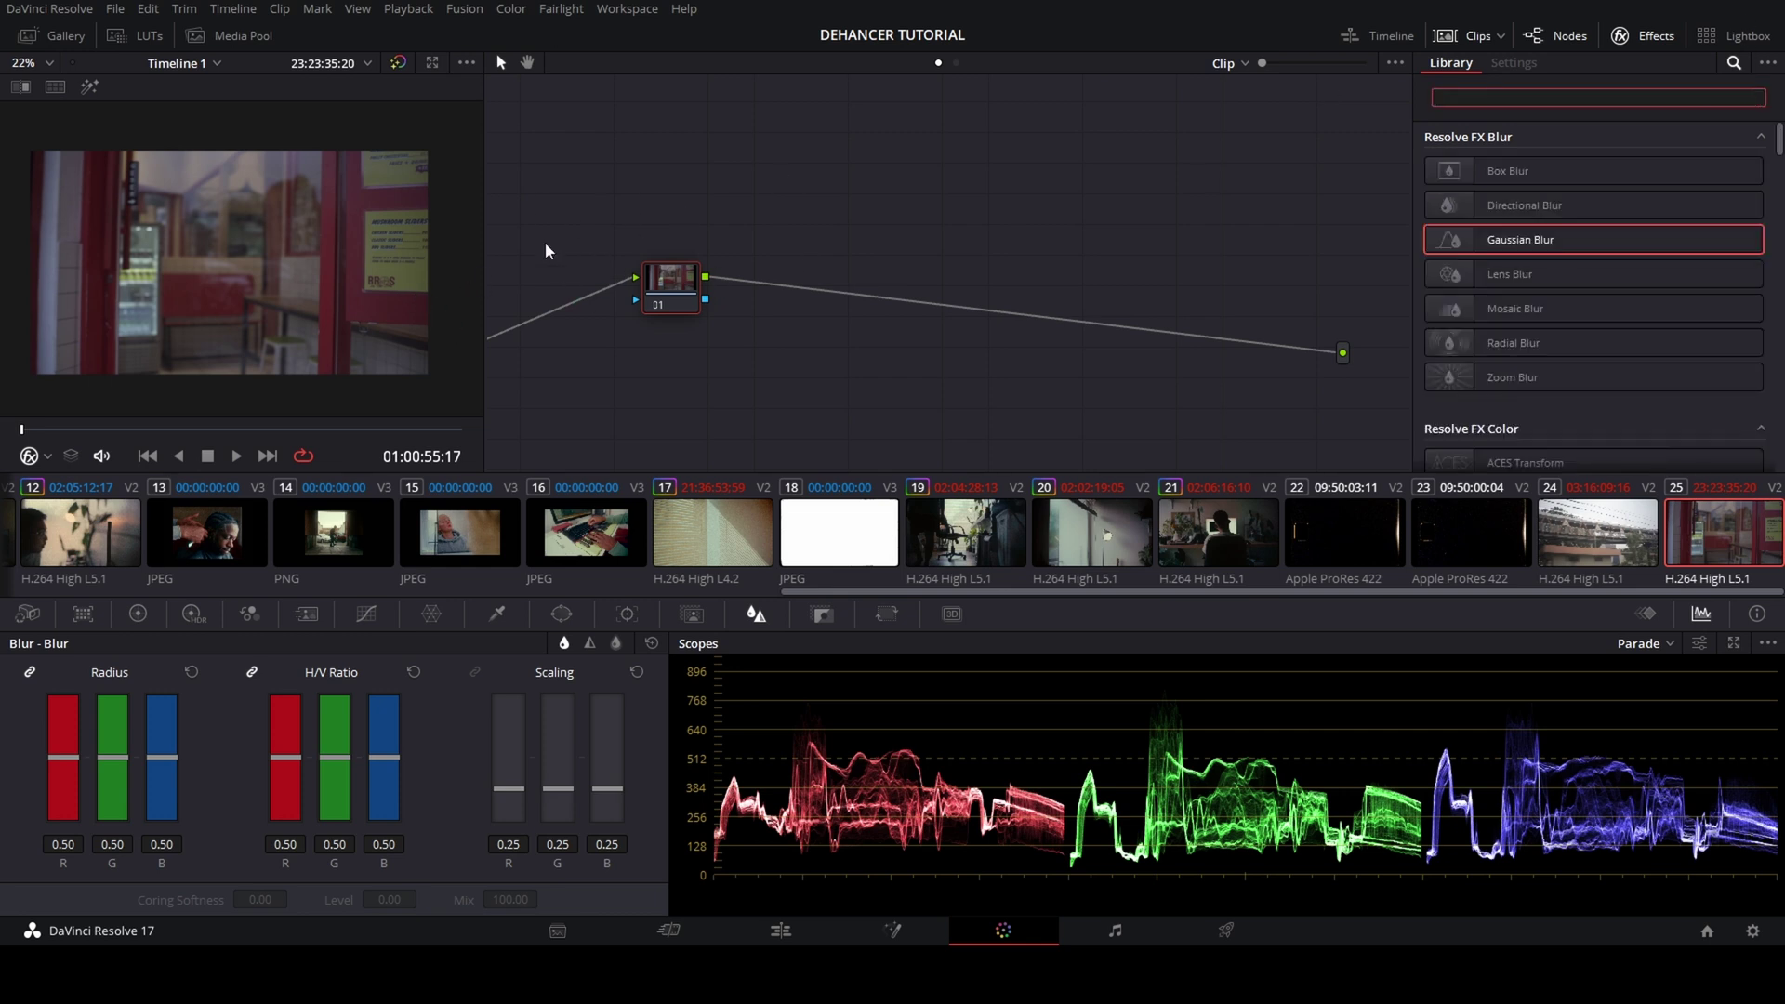
drag(684, 282, 684, 277)
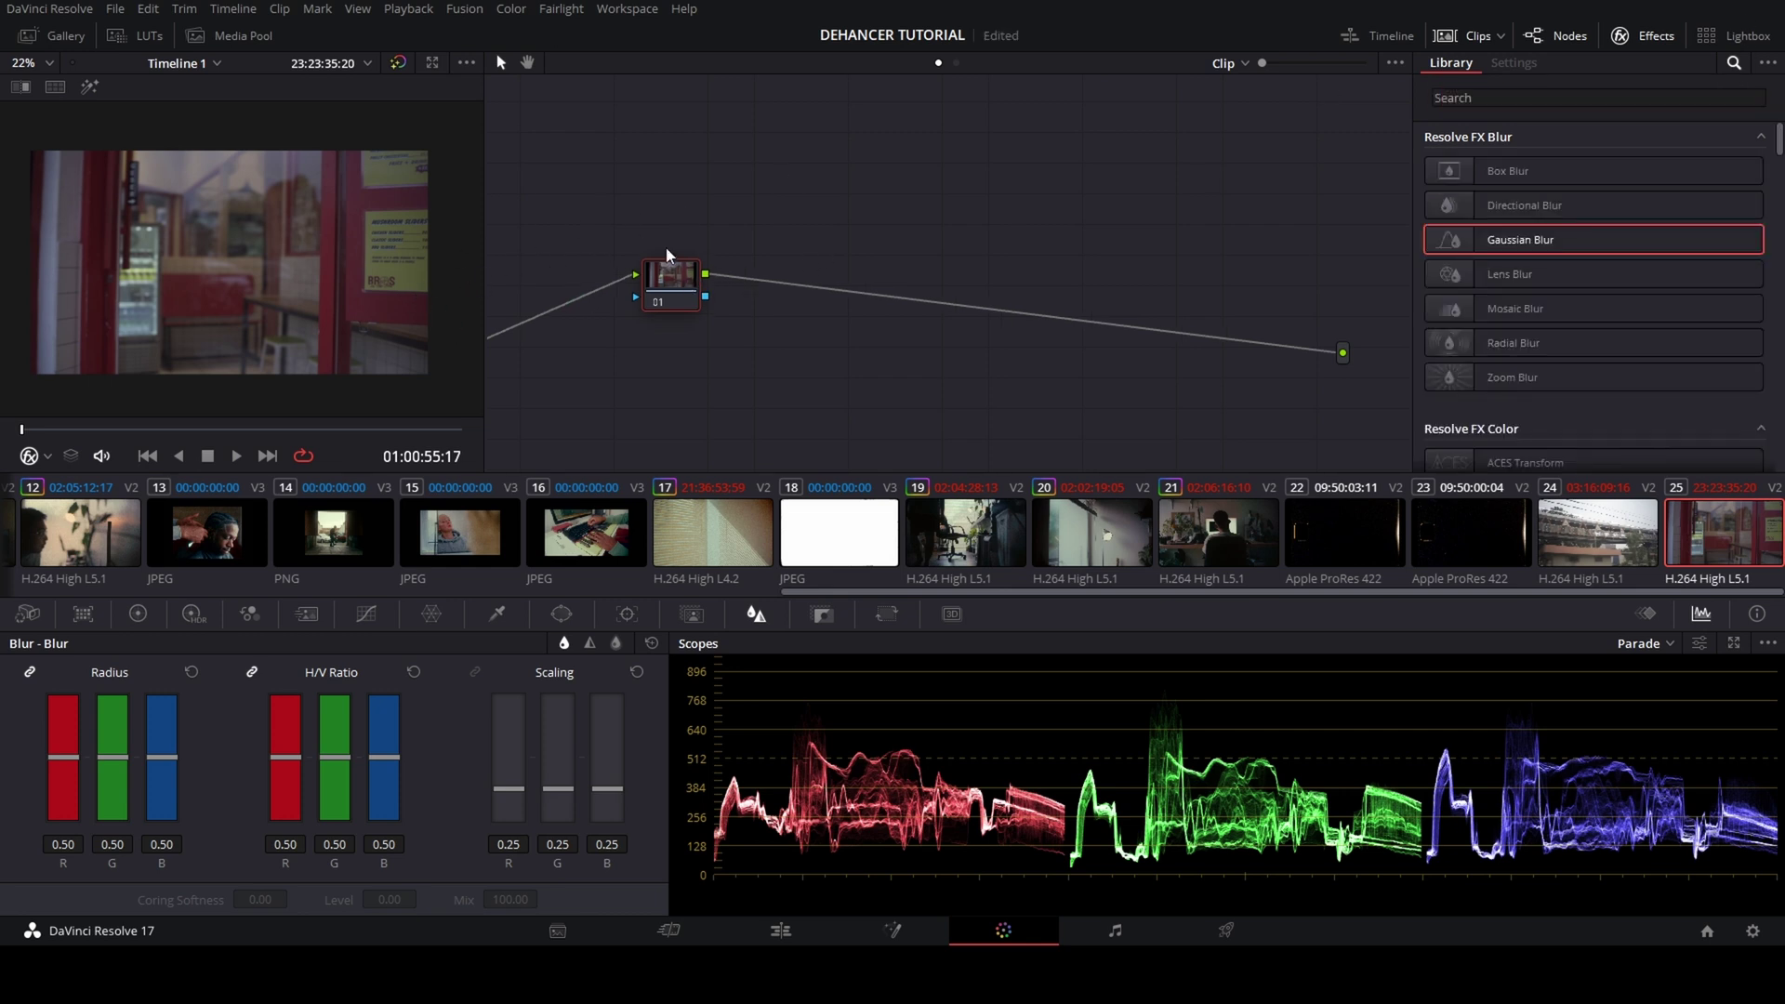
click(1703, 98)
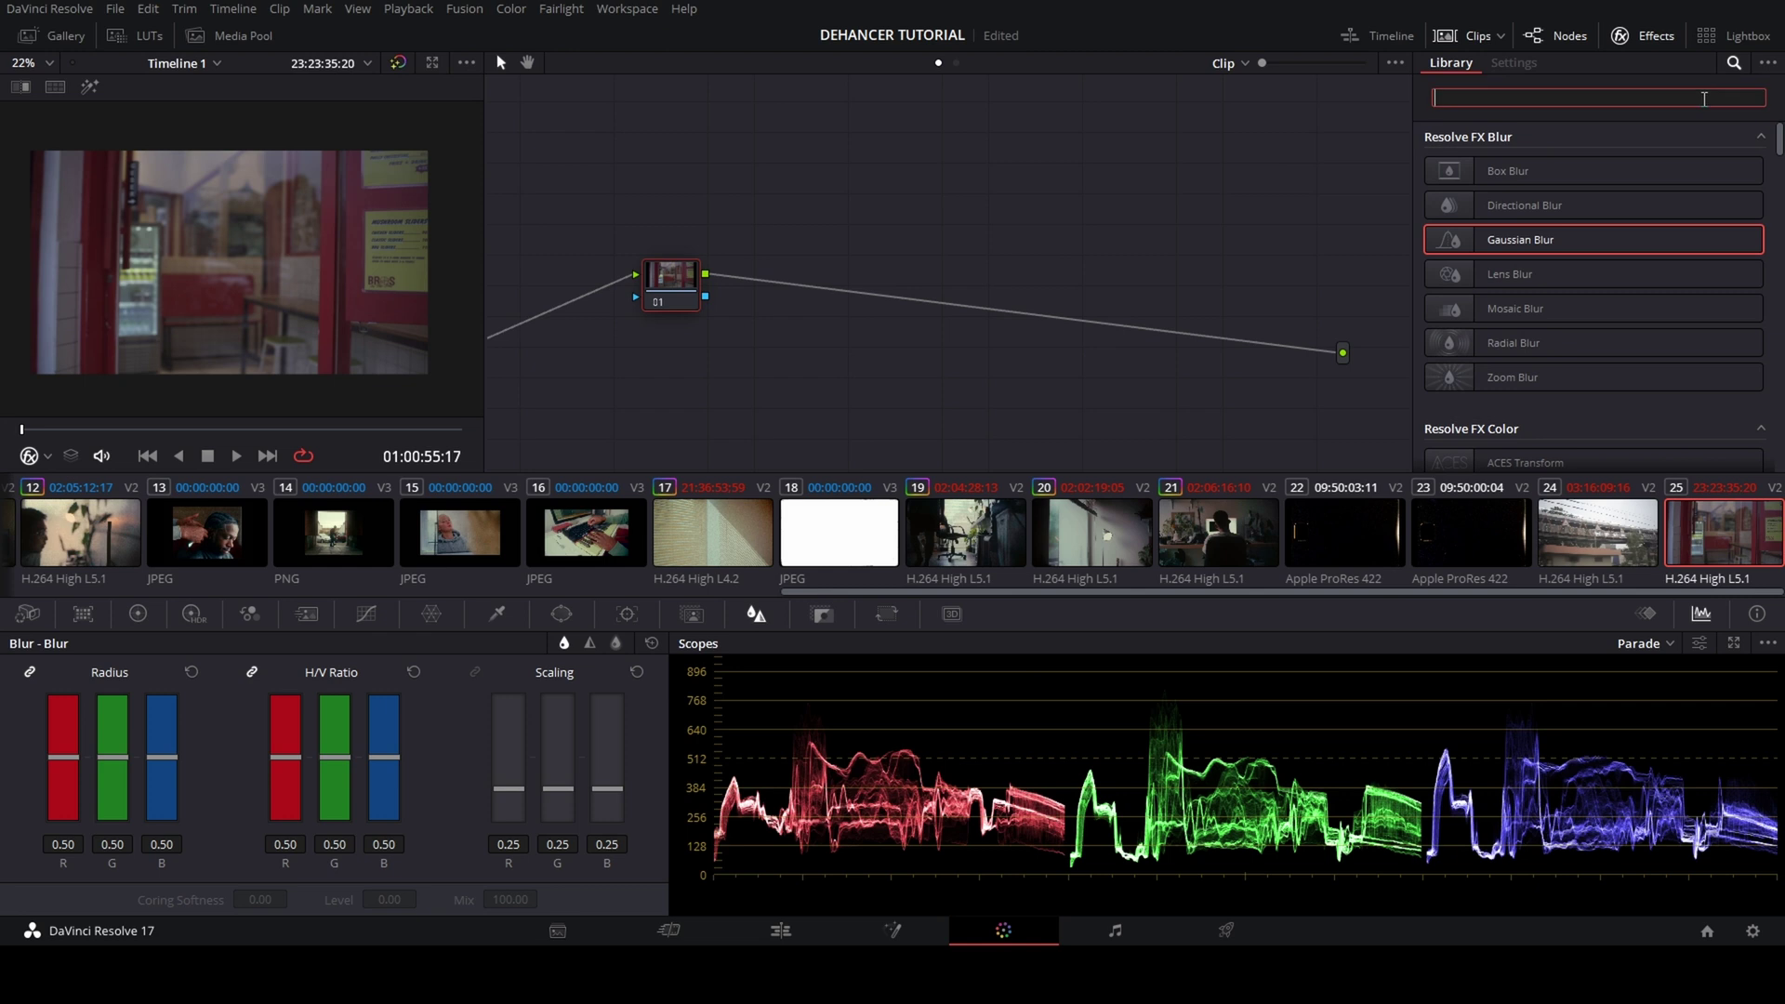
text(dehn)
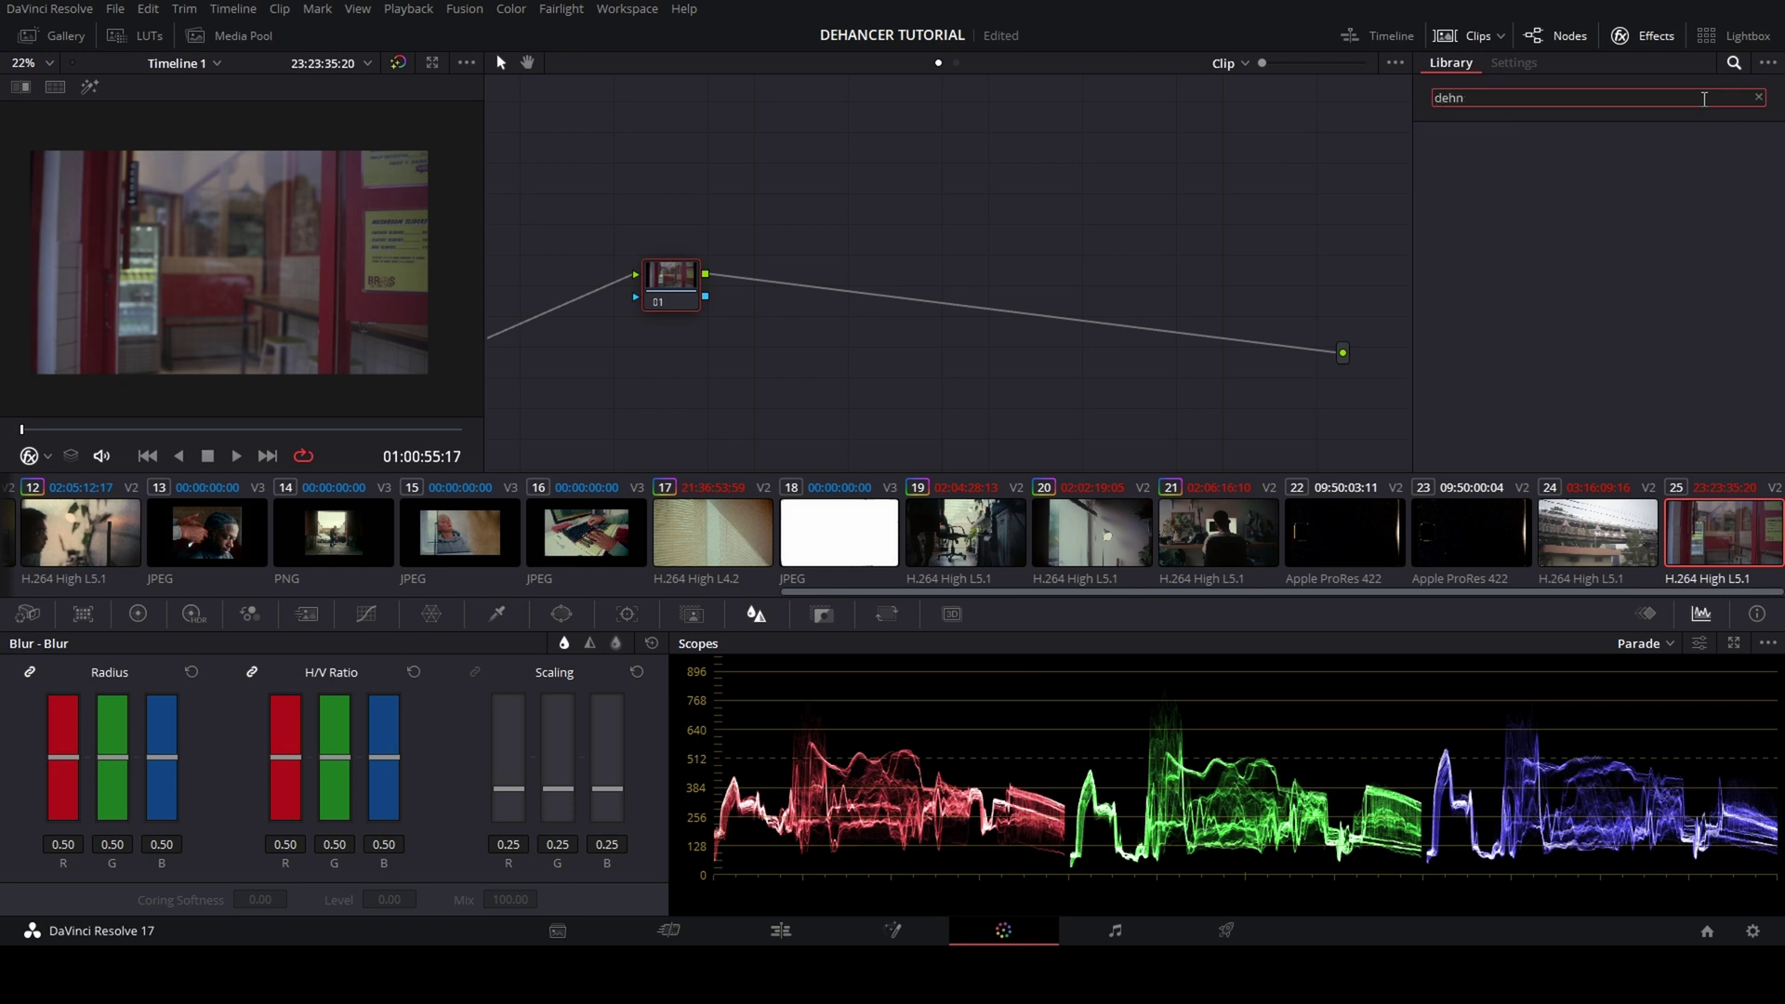
text(==)
key(BackSpace)
key(BackSpace)
key(BackSpace)
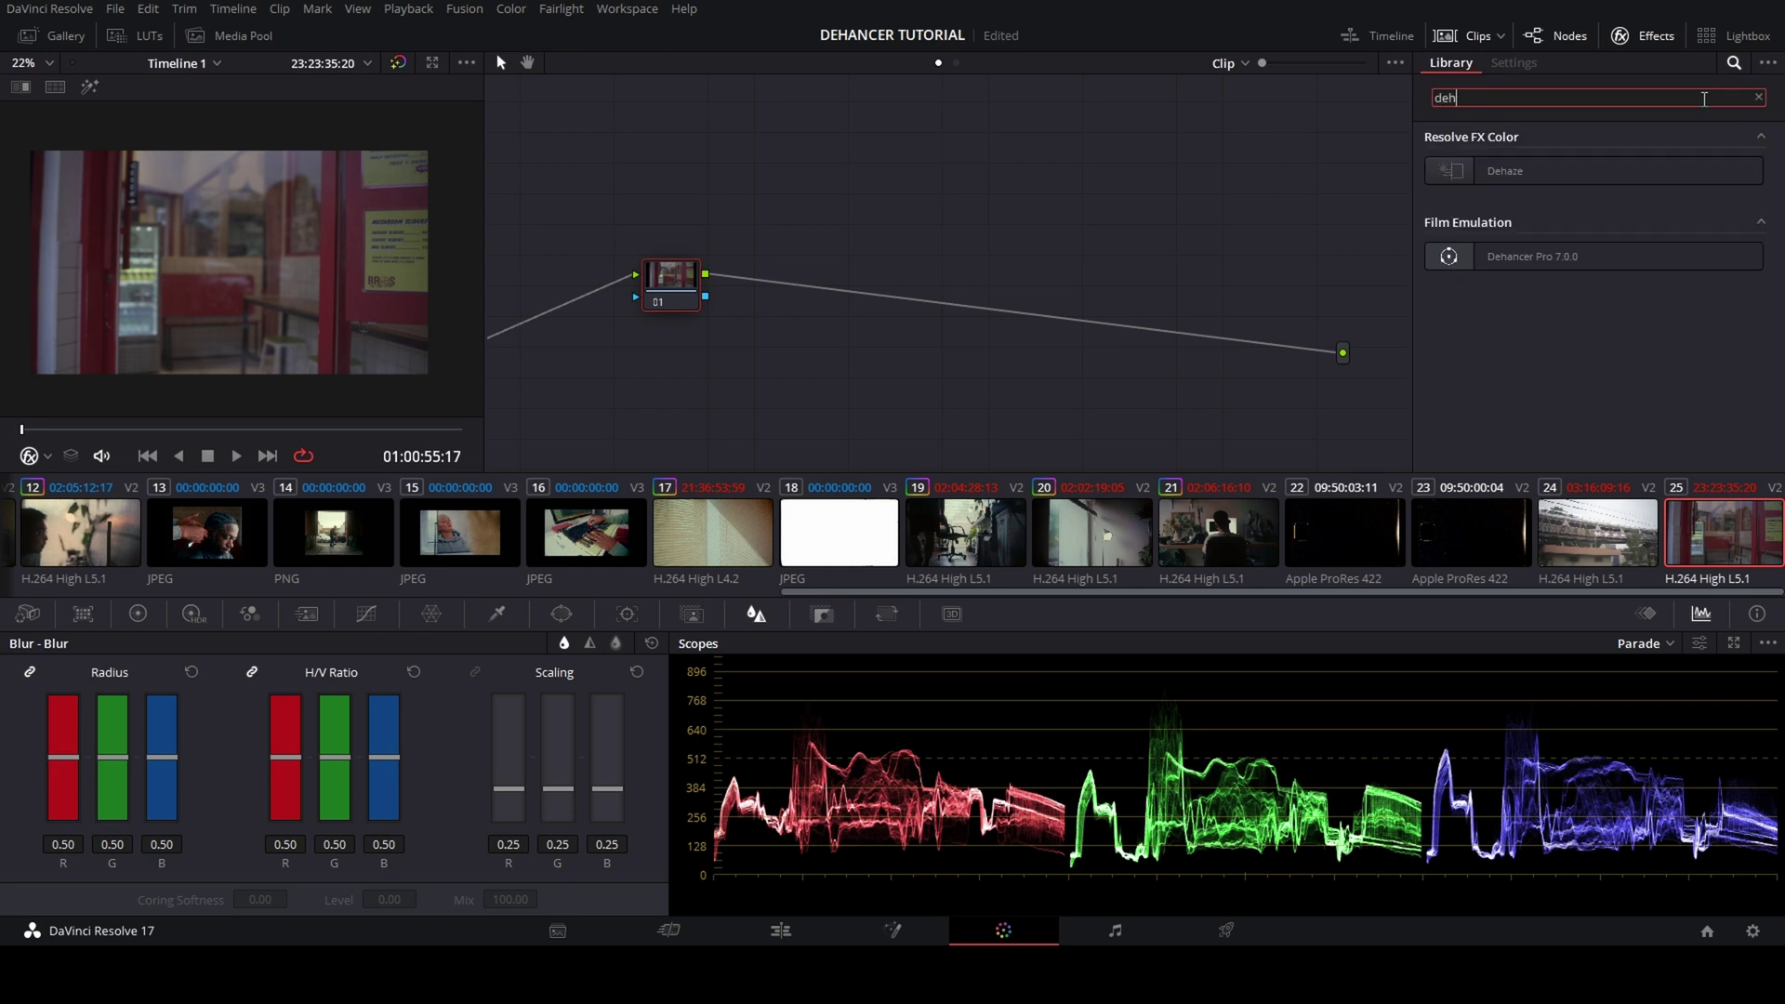
click(1638, 248)
drag(1583, 268, 671, 279)
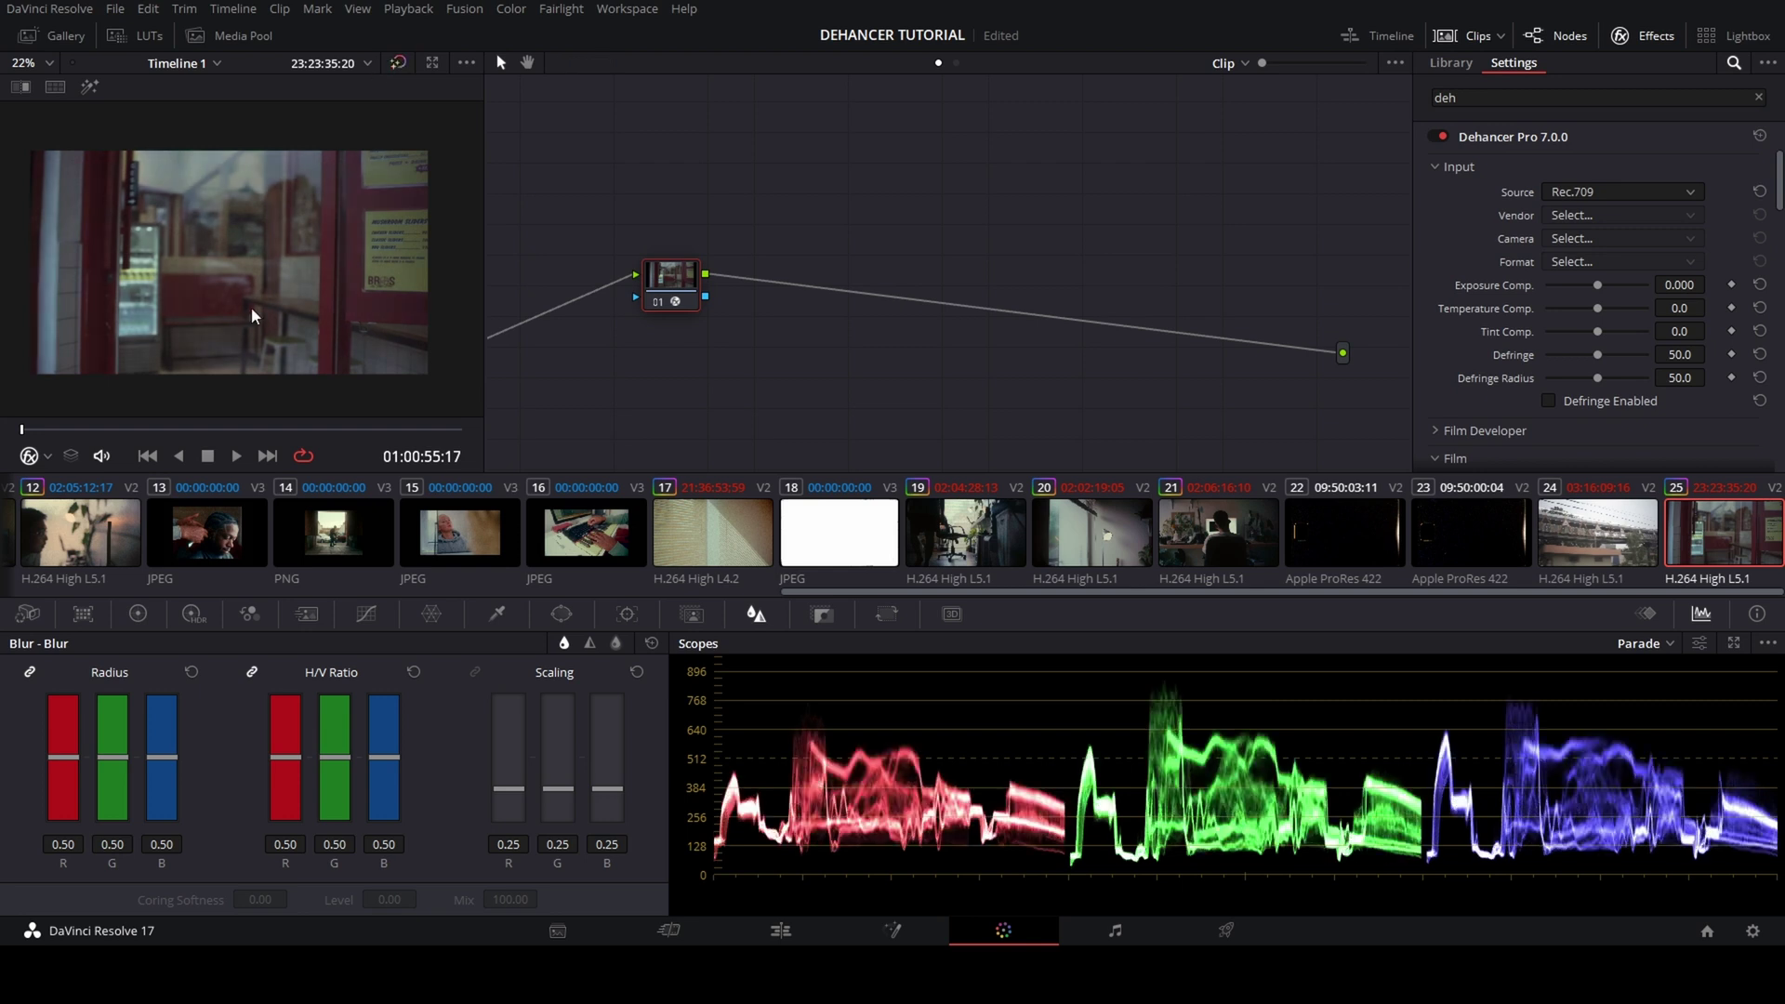
Turn off the Film, Print and Film Grain tools that Dehancer enables by default.
scroll(1615, 224, down, 4)
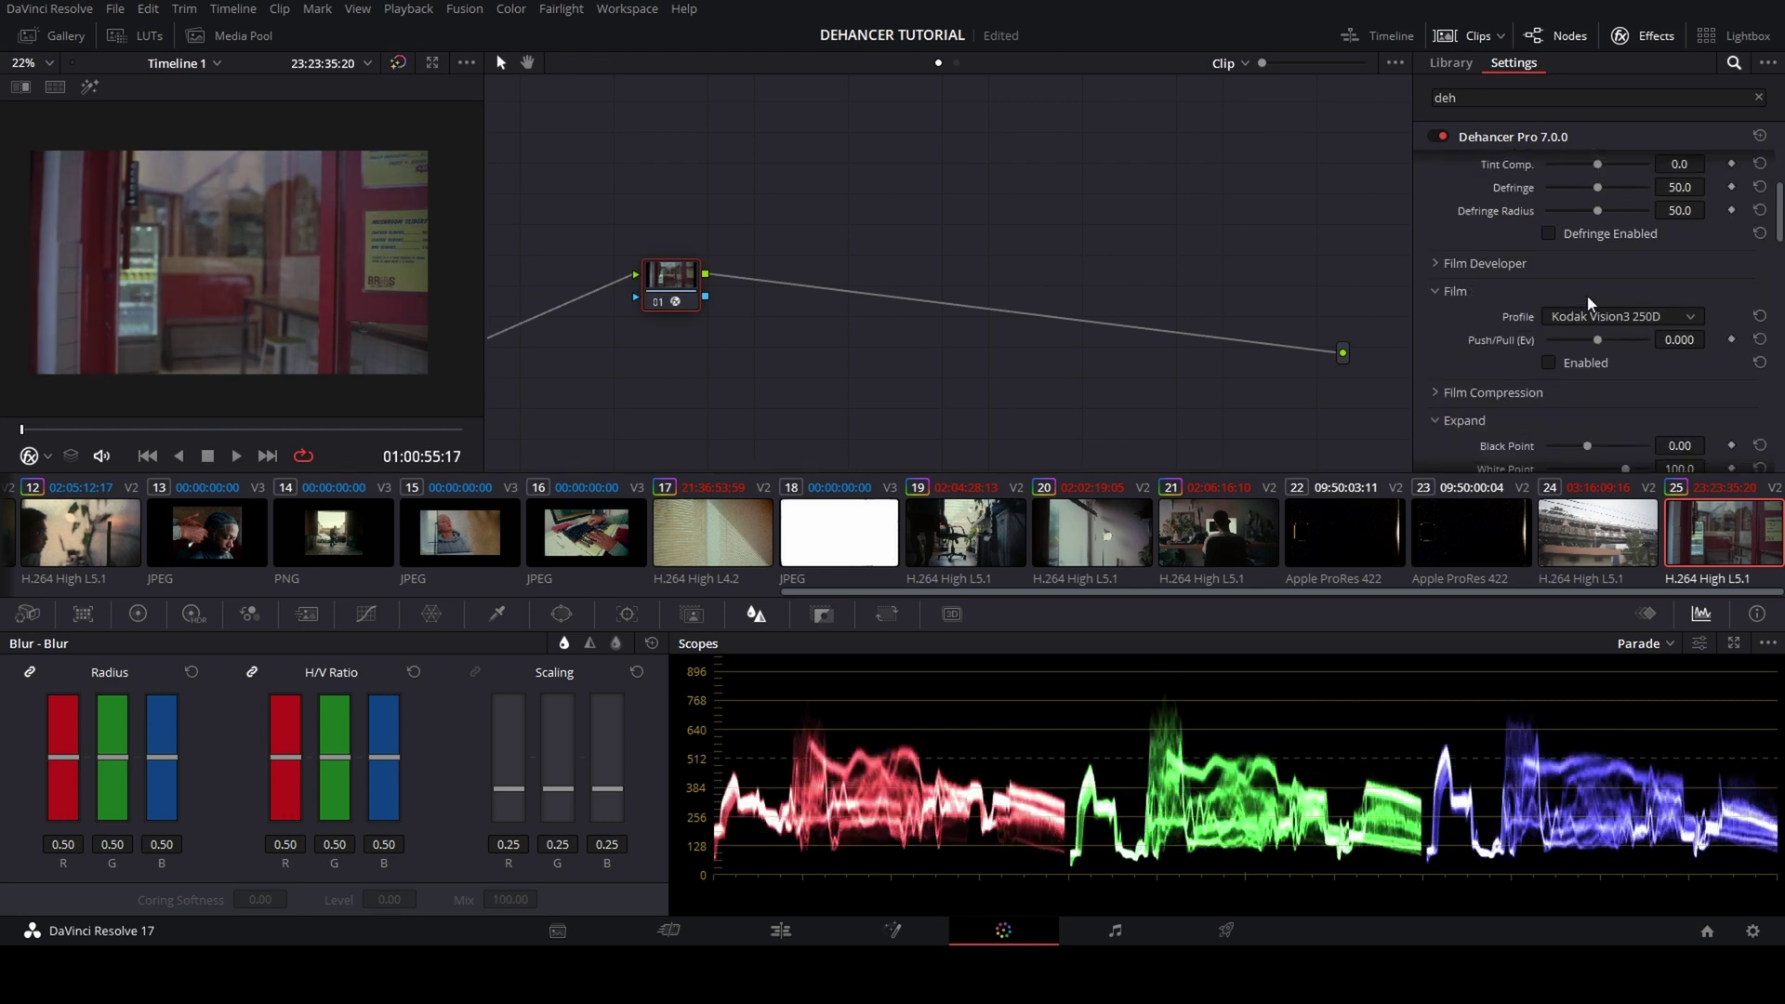
scroll(1551, 368, down, 4)
scroll(1571, 288, down, 3)
scroll(1581, 279, down, 1)
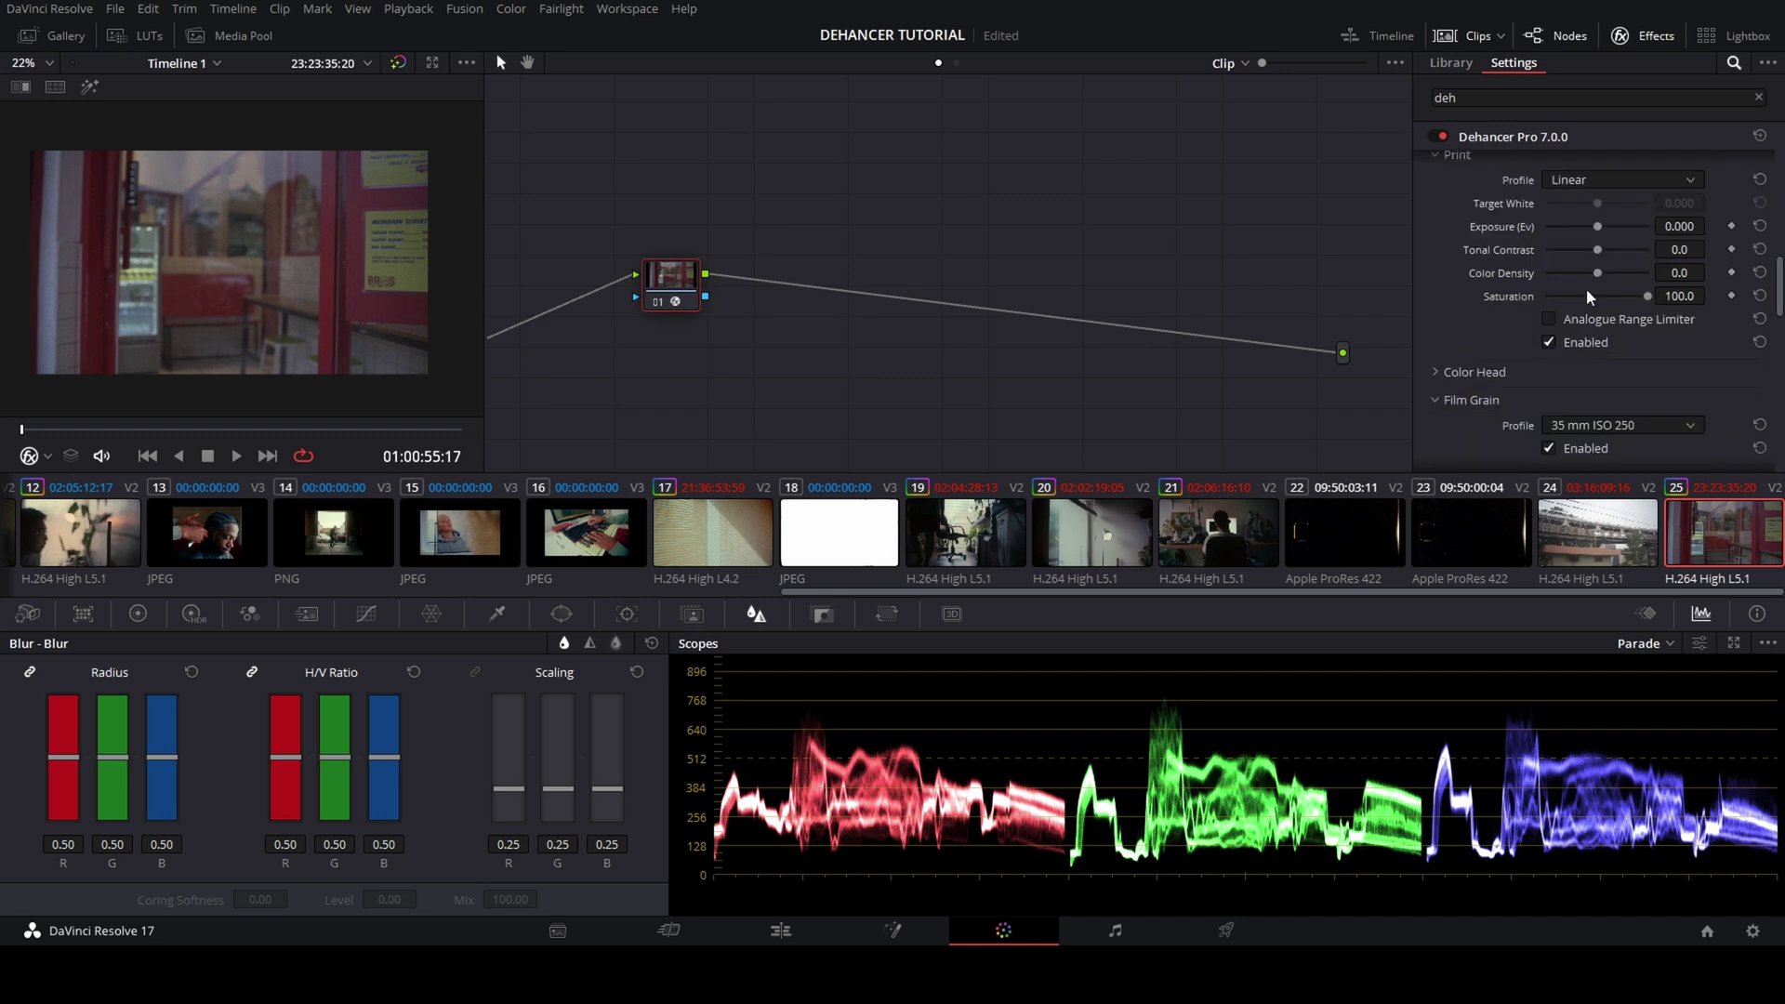
click(1548, 343)
scroll(1609, 256, down, 2)
scroll(1551, 344, down, 8)
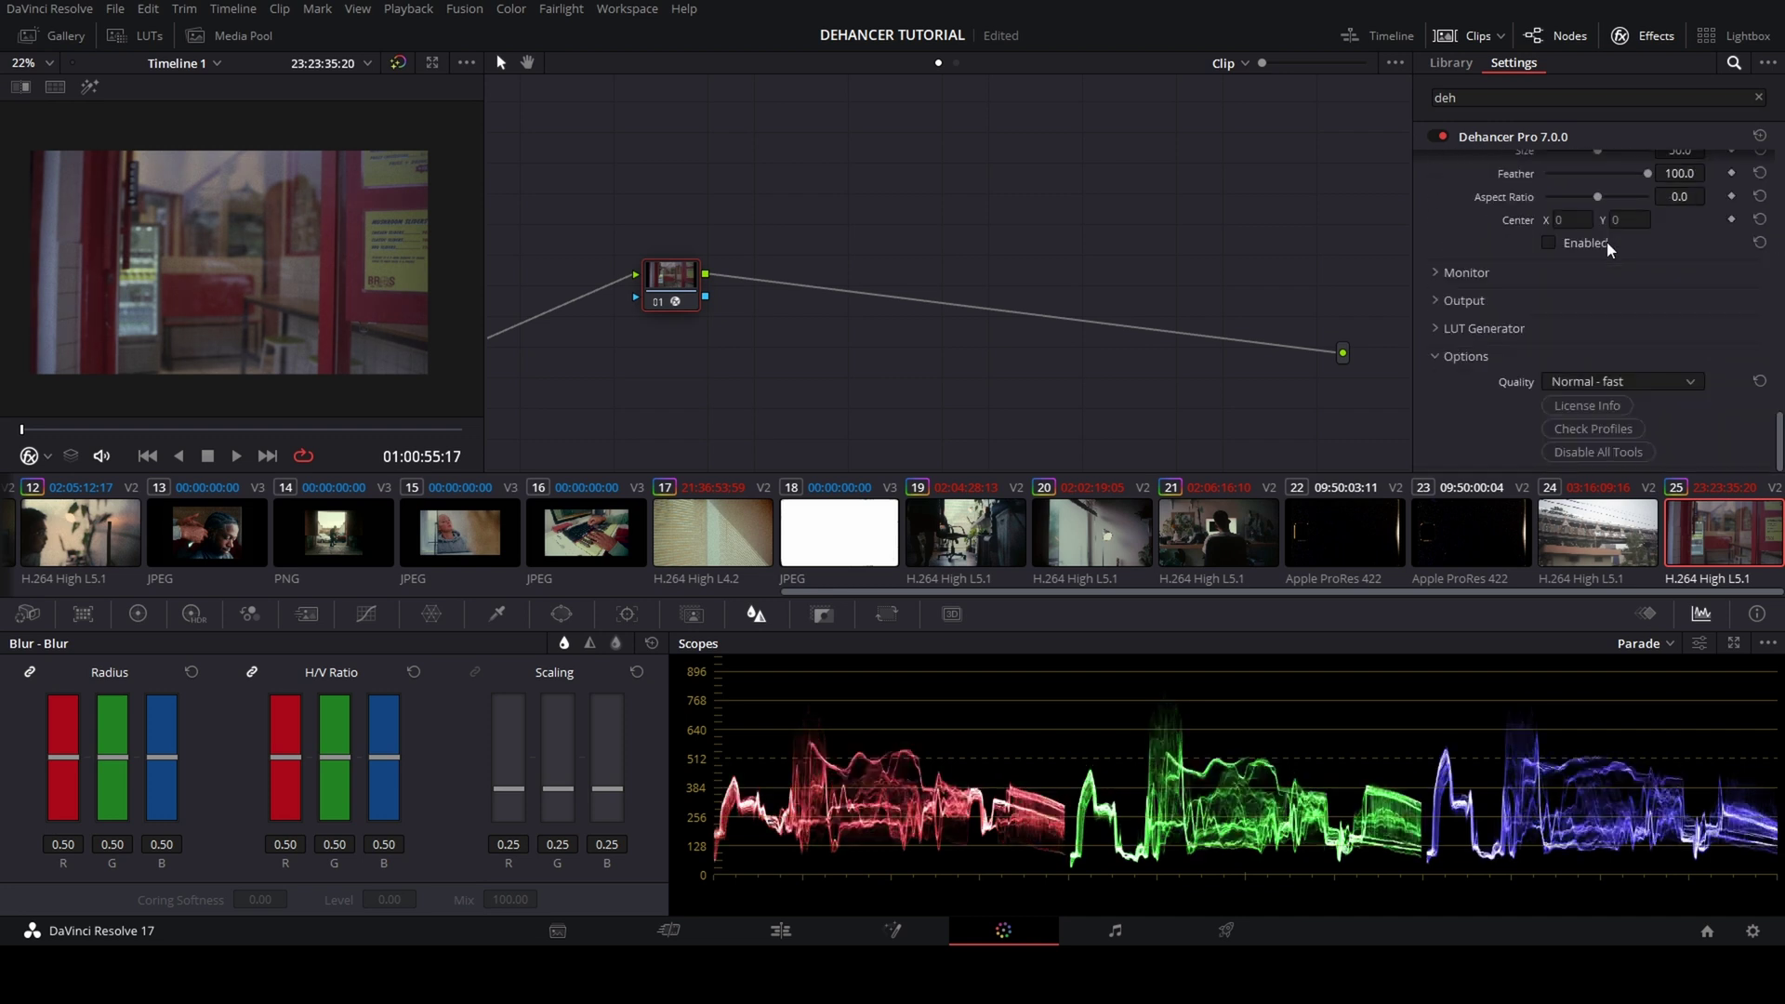
Set the Dehancer input source to Choose Camera with vendor Sony, camera Alpha 7 III and format HLG3.
scroll(1609, 247, up, 15)
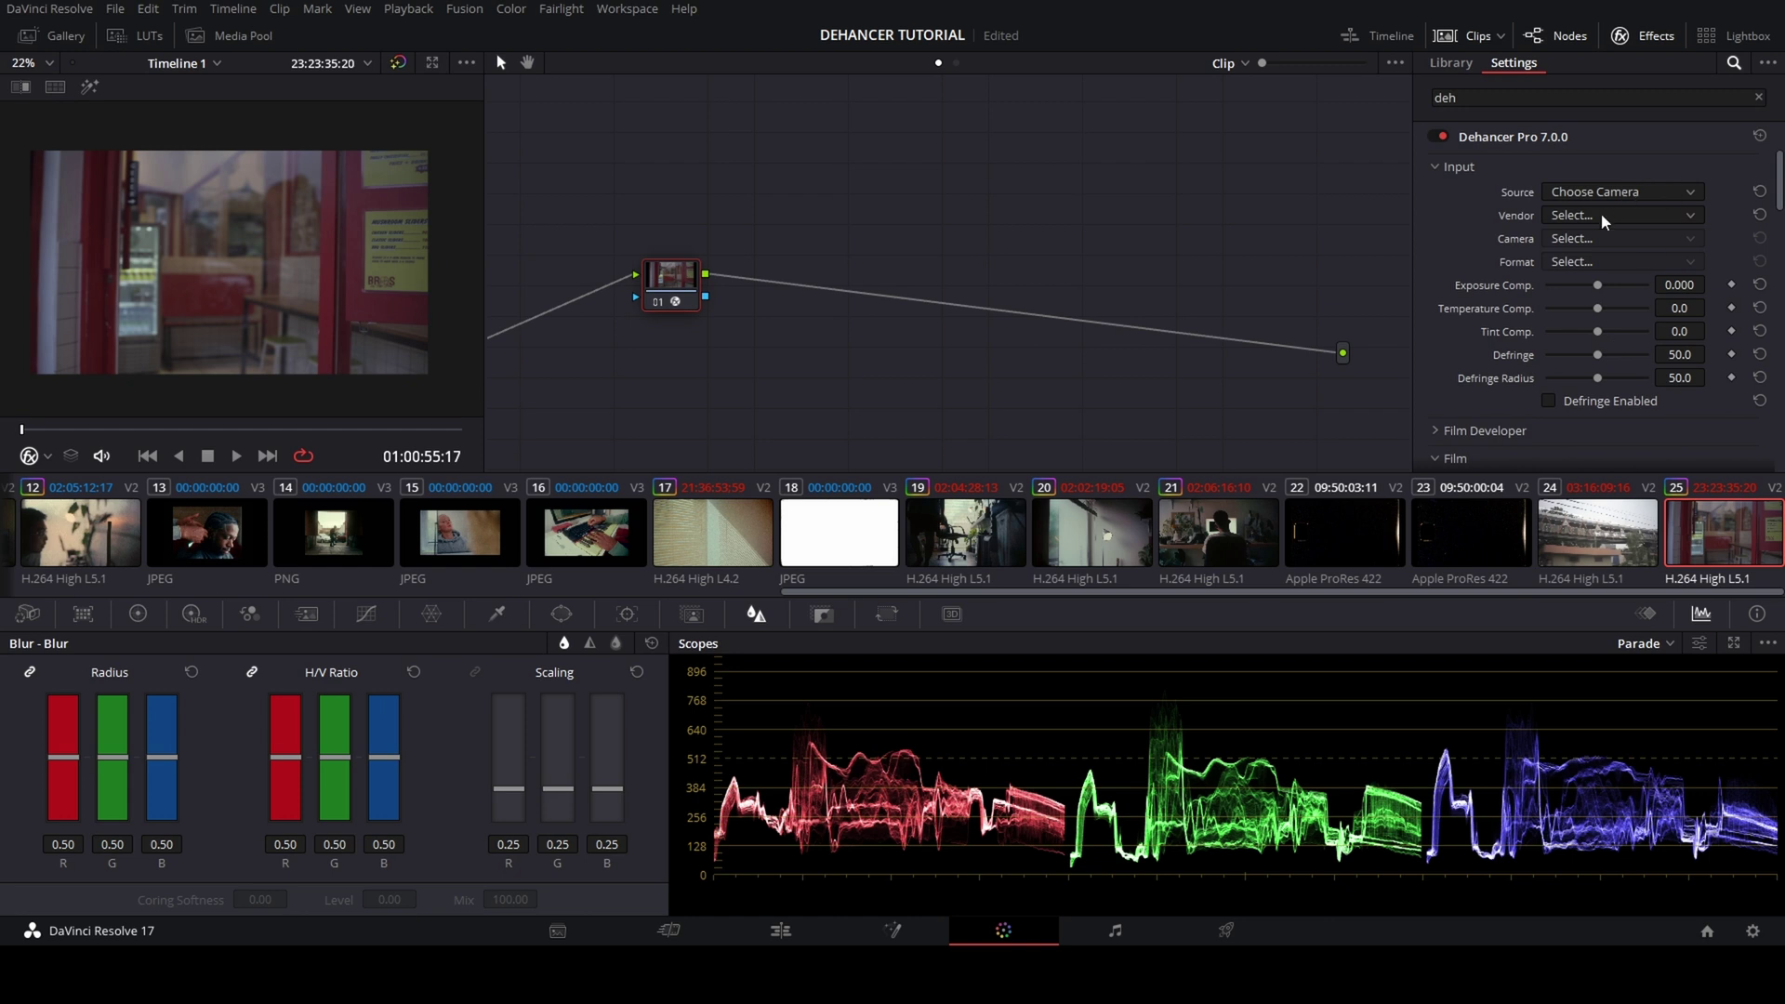
click(1574, 424)
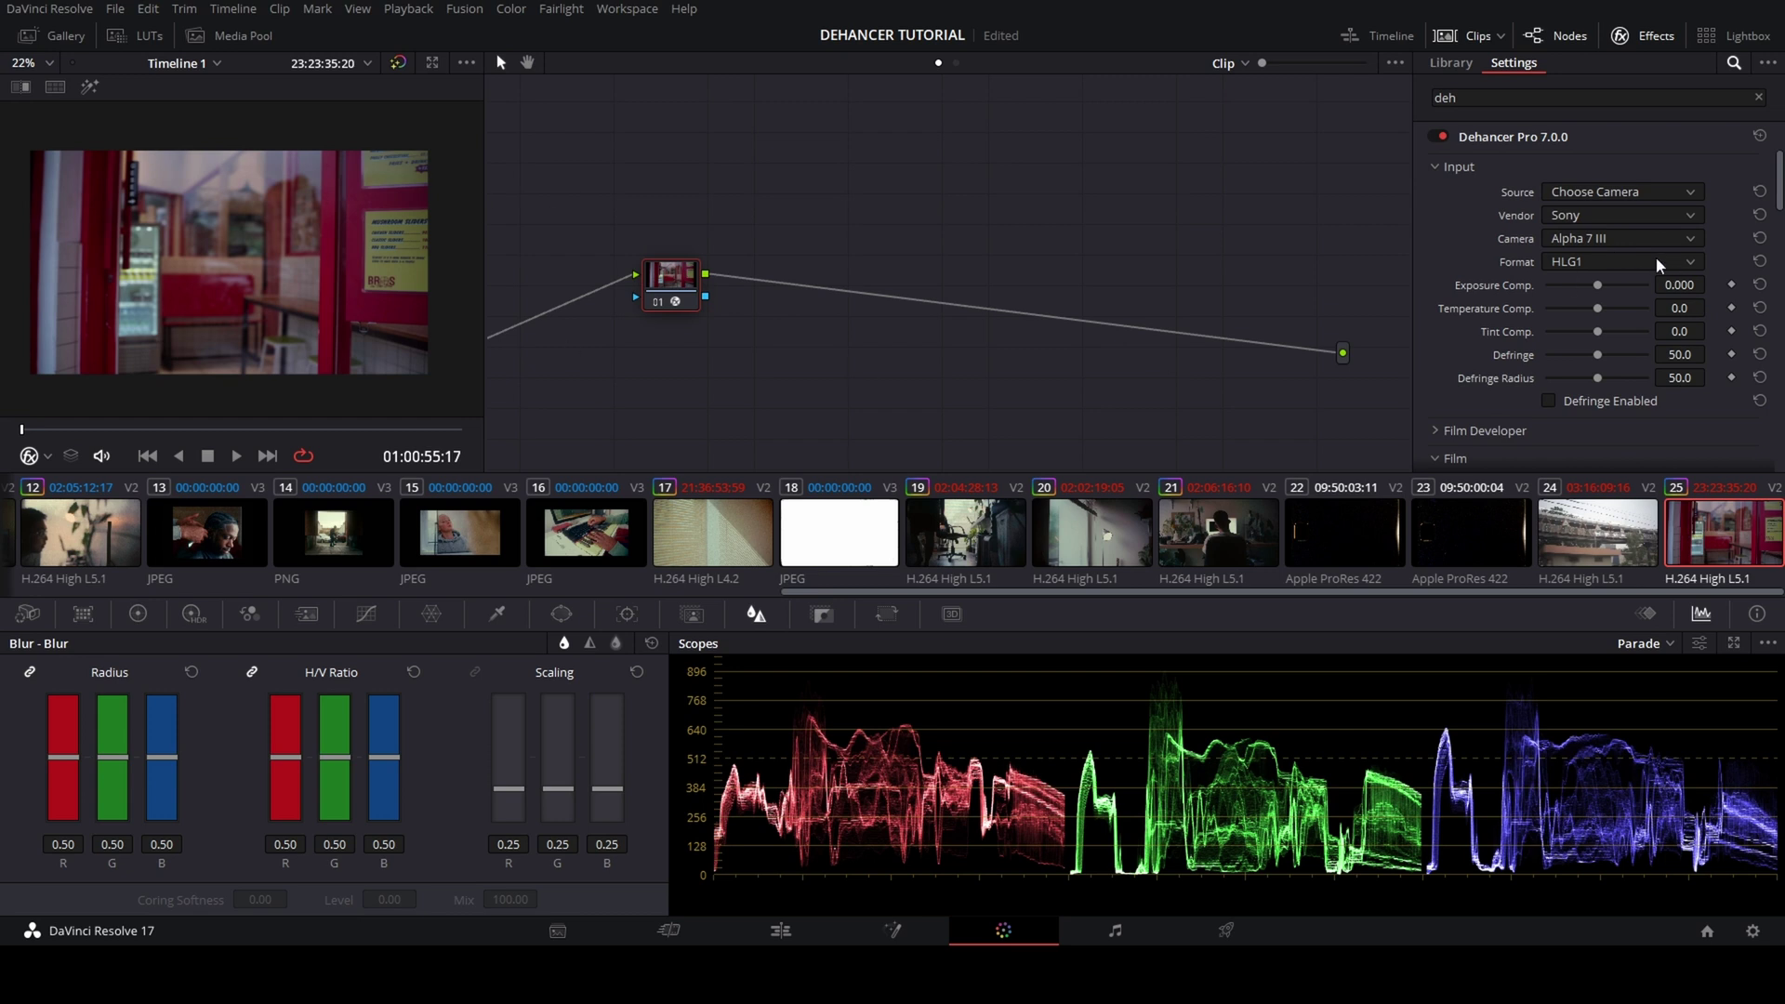
click(1584, 342)
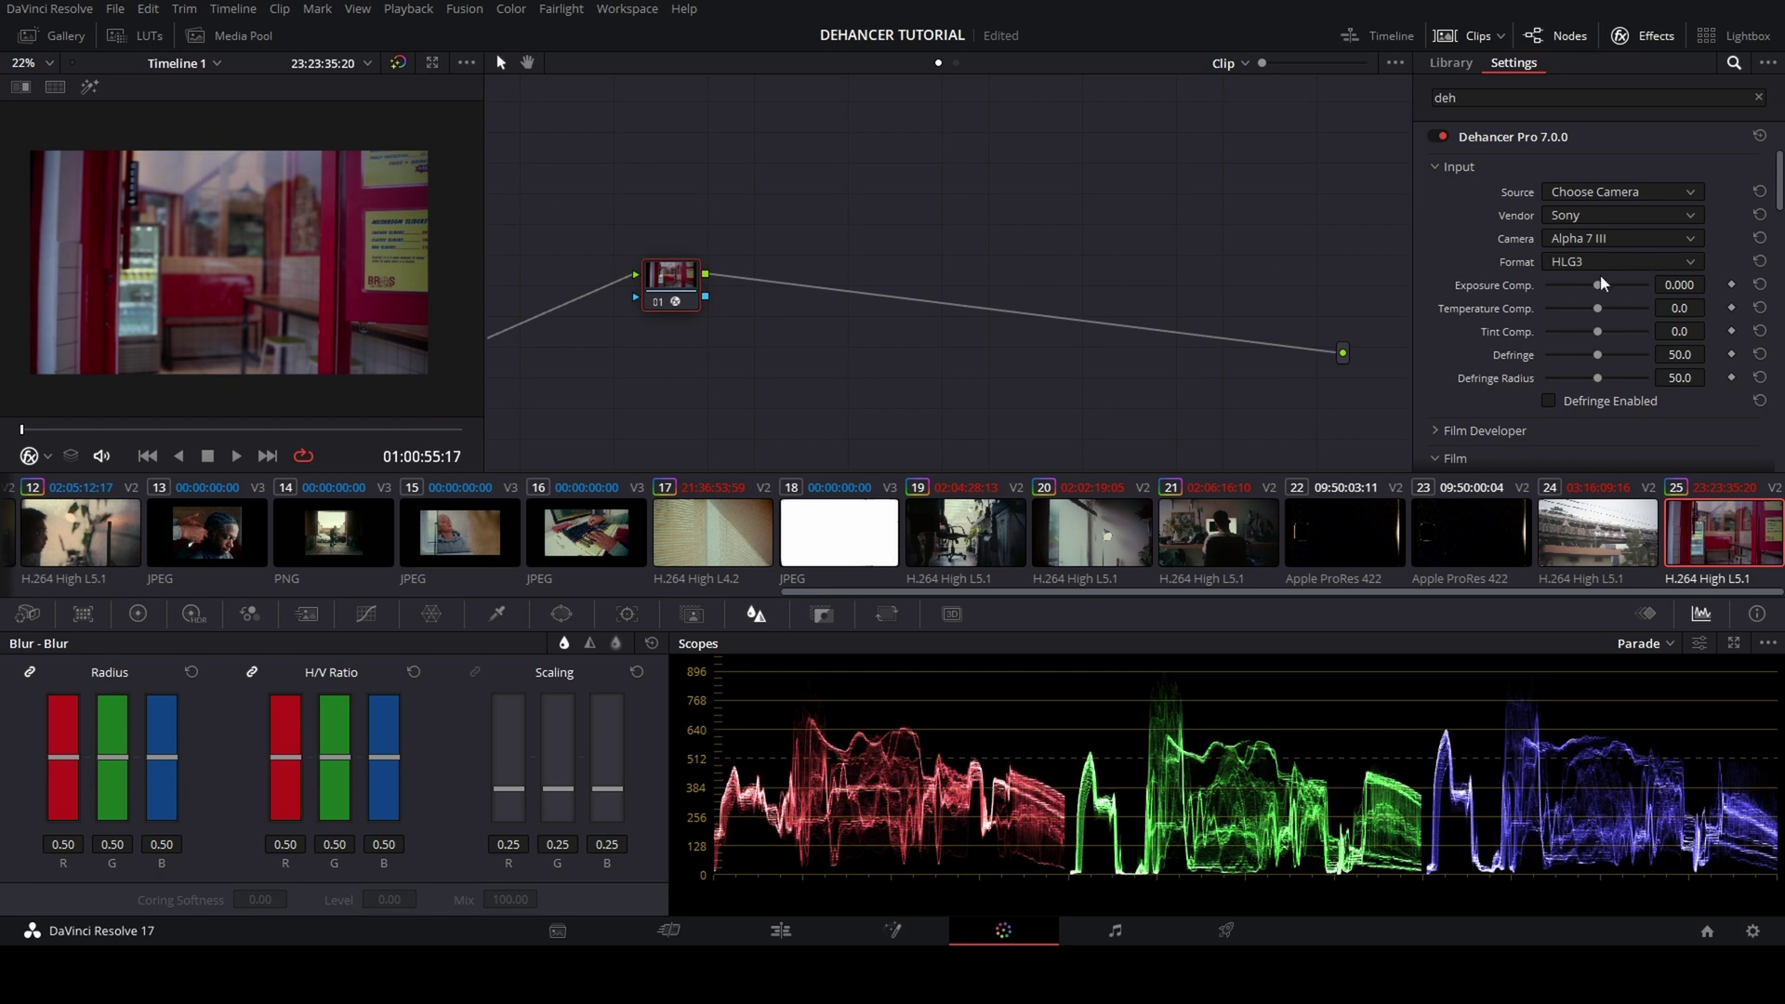
Enable the Film emulation with the Kodak Vision3 500T profile and set Push/Pull to about -0.098 Ev.
scroll(1604, 209, down, 4)
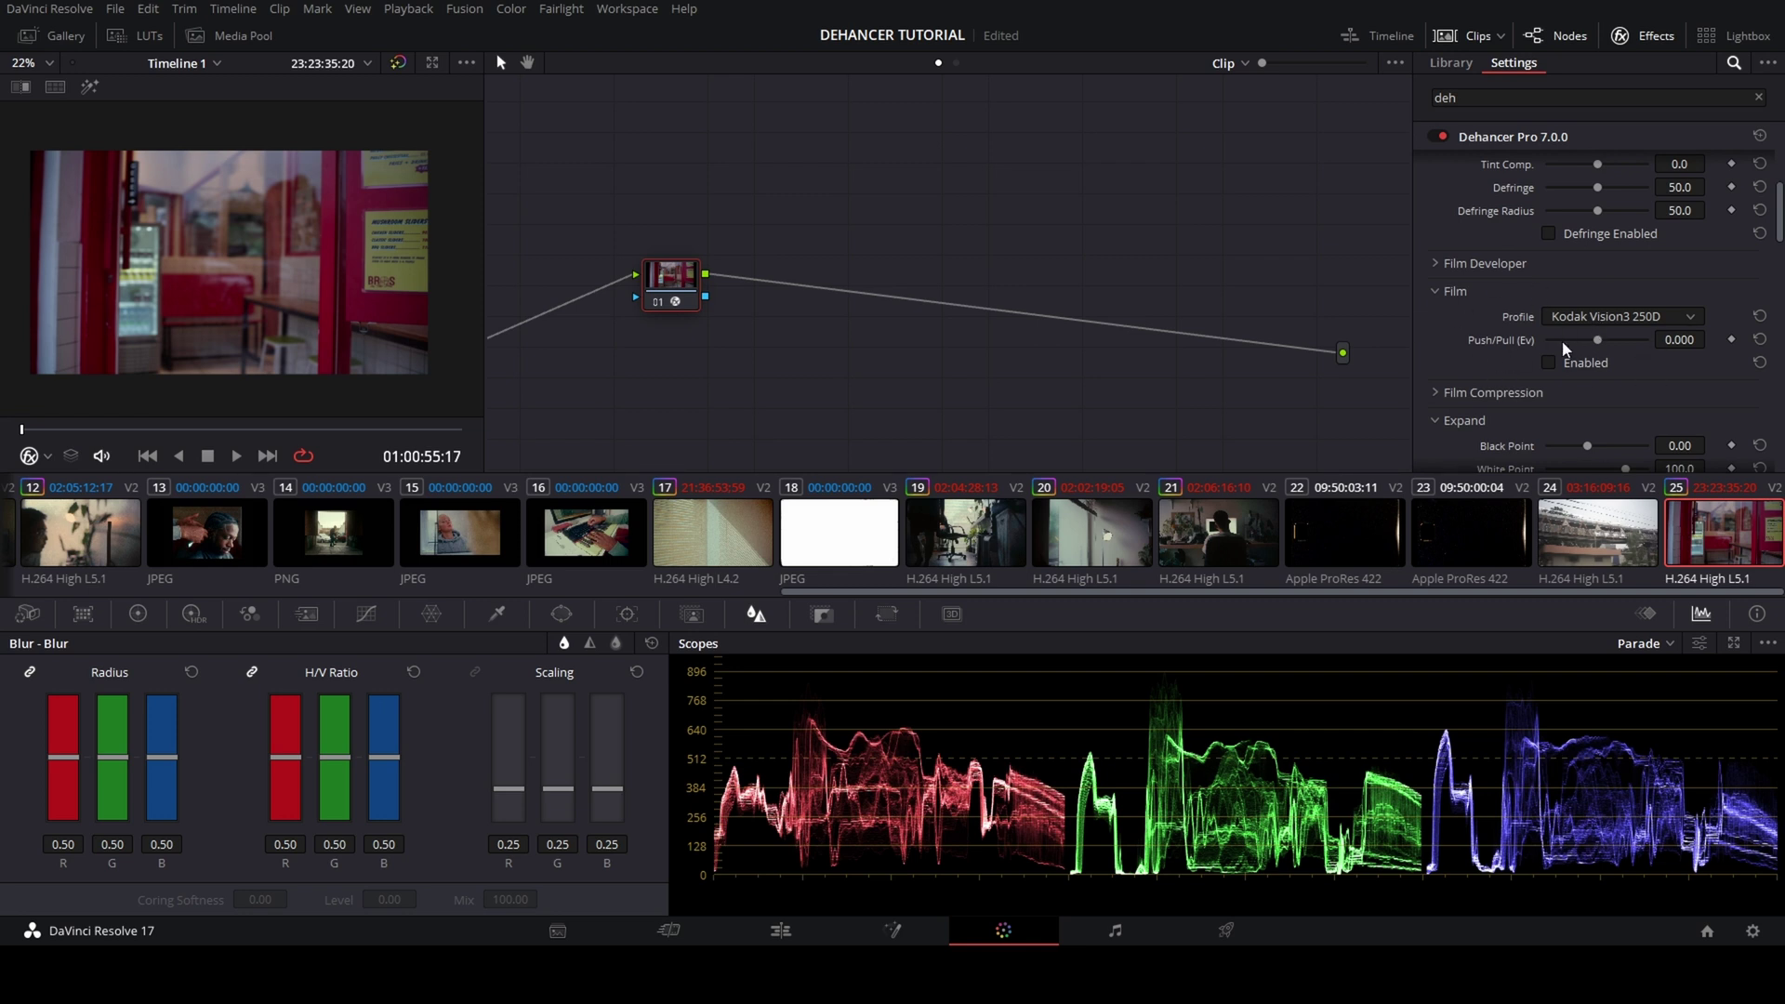
click(1549, 364)
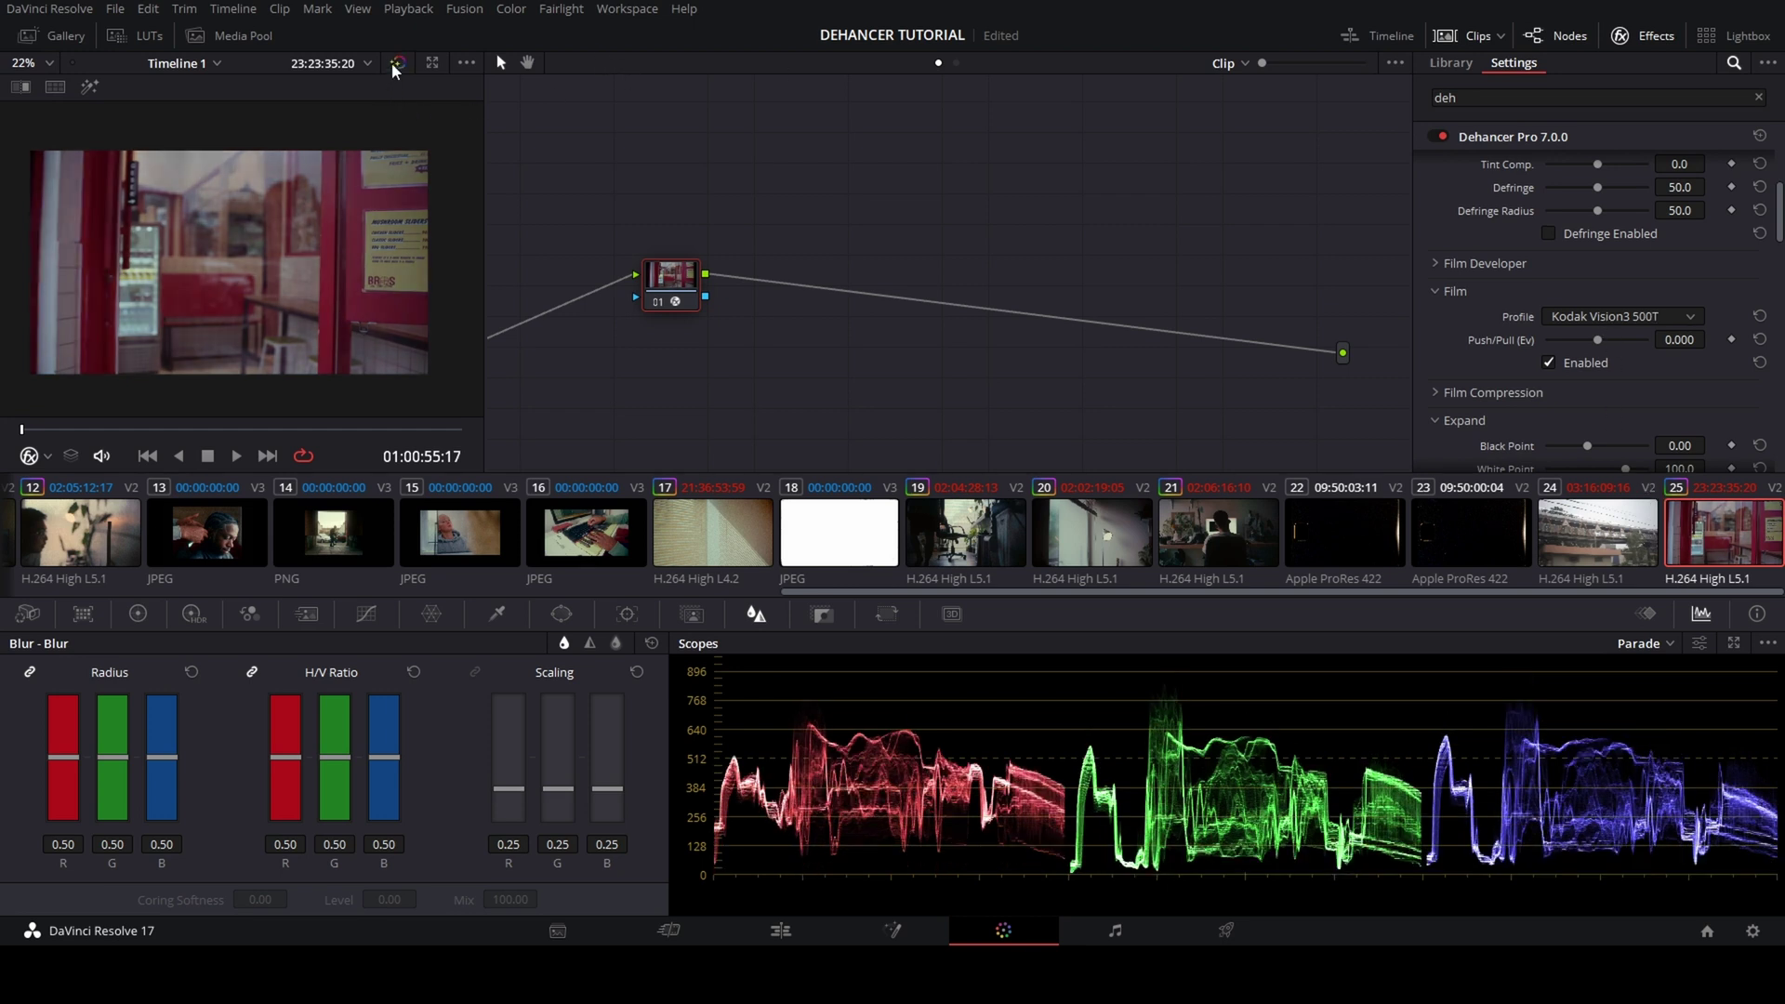
click(397, 62)
click(396, 62)
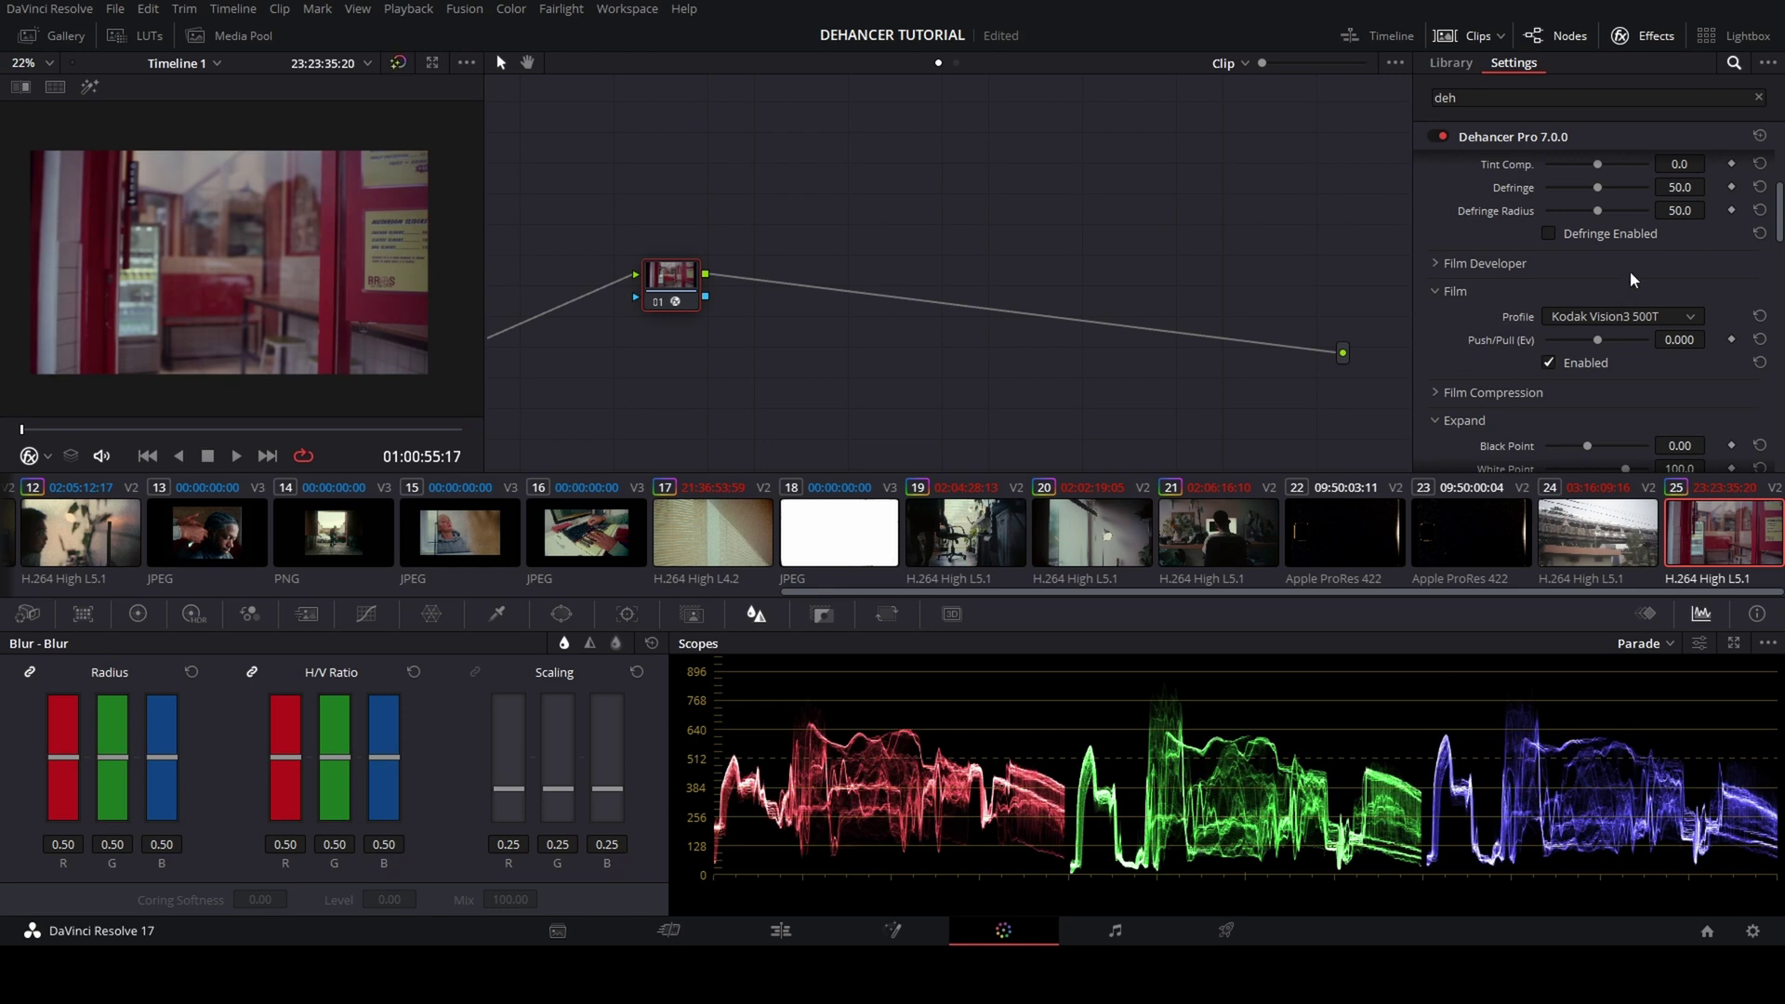
mouse_move(1597, 346)
mouse_down()
mouse_move(1566, 342)
mouse_move(1596, 343)
mouse_up()
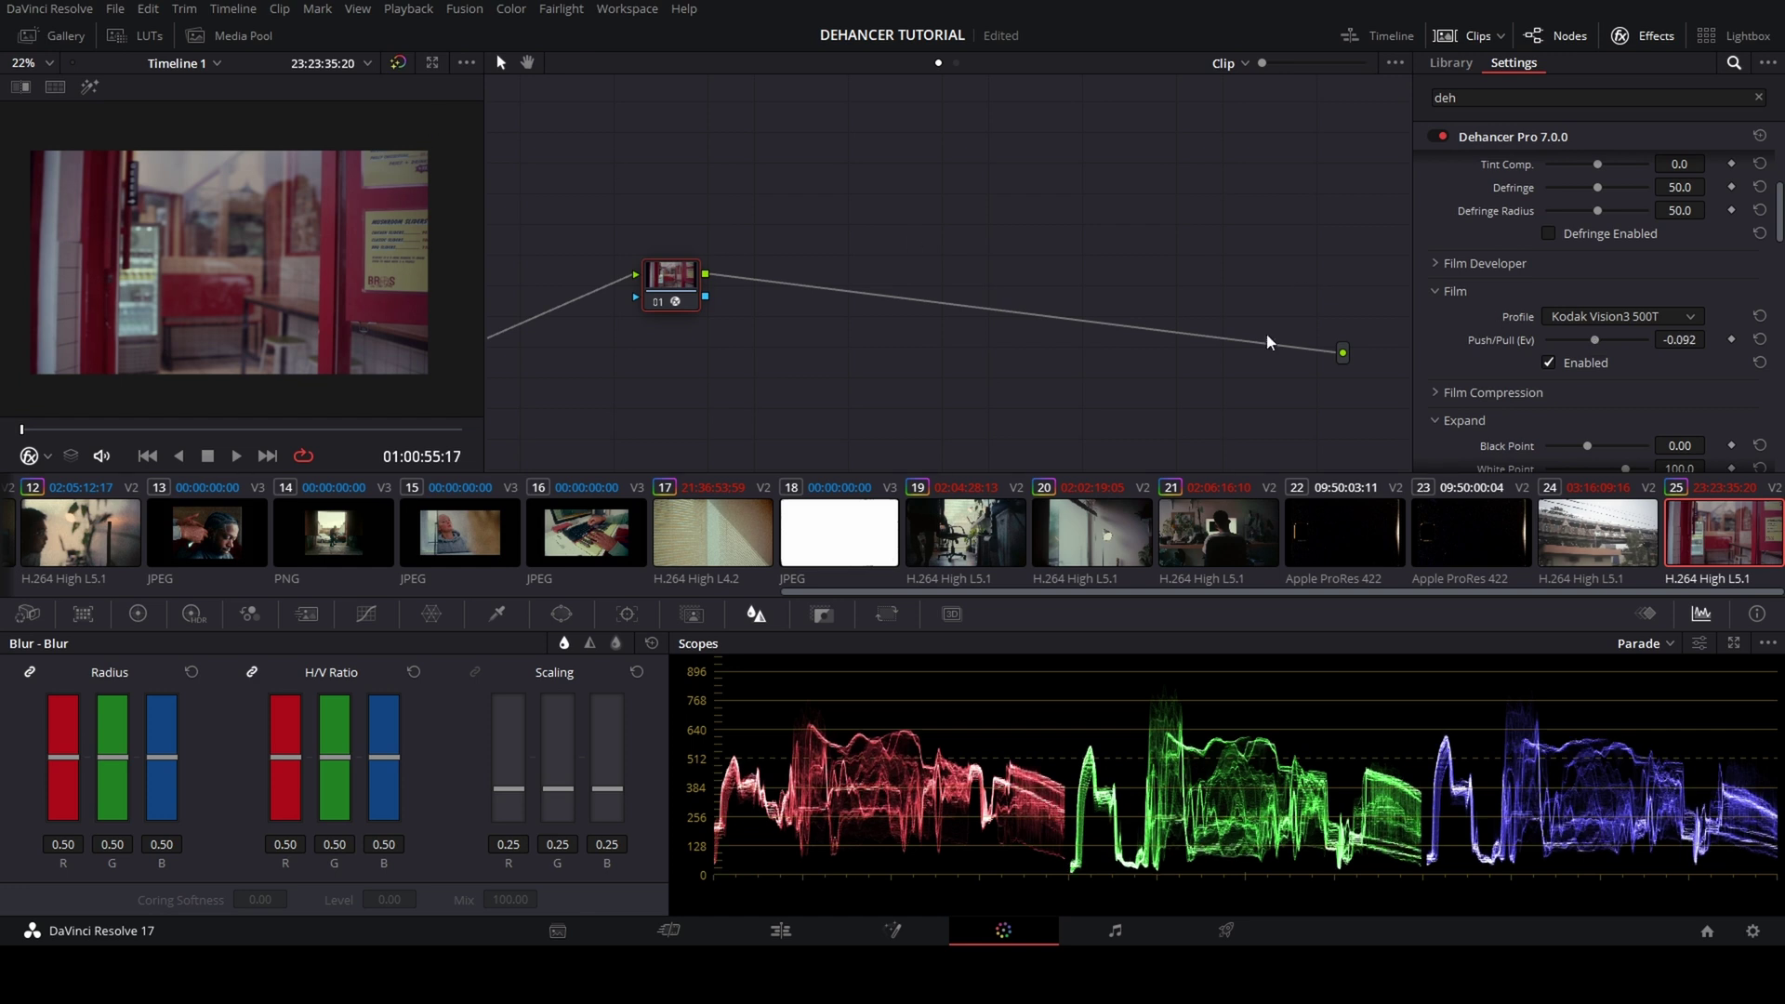
Enable Print with the Fujifilm 3513 Print film profile, target white -0.128, exposure 0.084, tonal contrast -8.7 and color density 46.8.
scroll(1465, 376, down, 3)
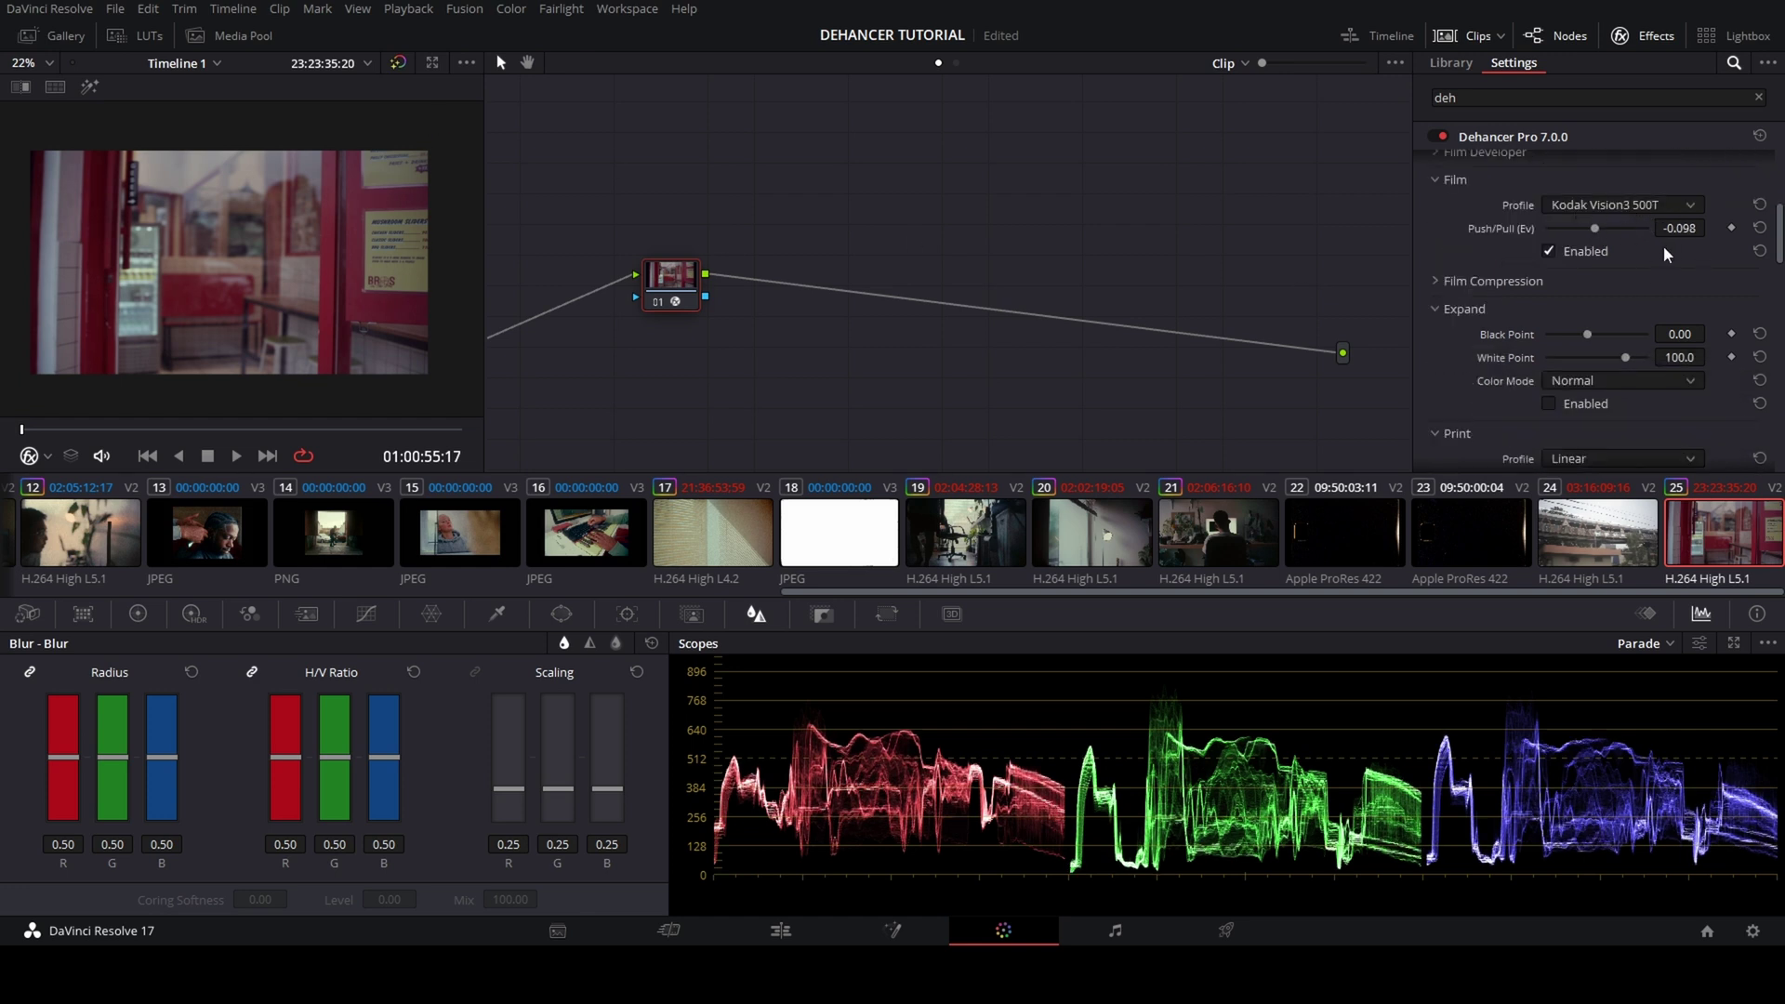
scroll(1664, 254, down, 3)
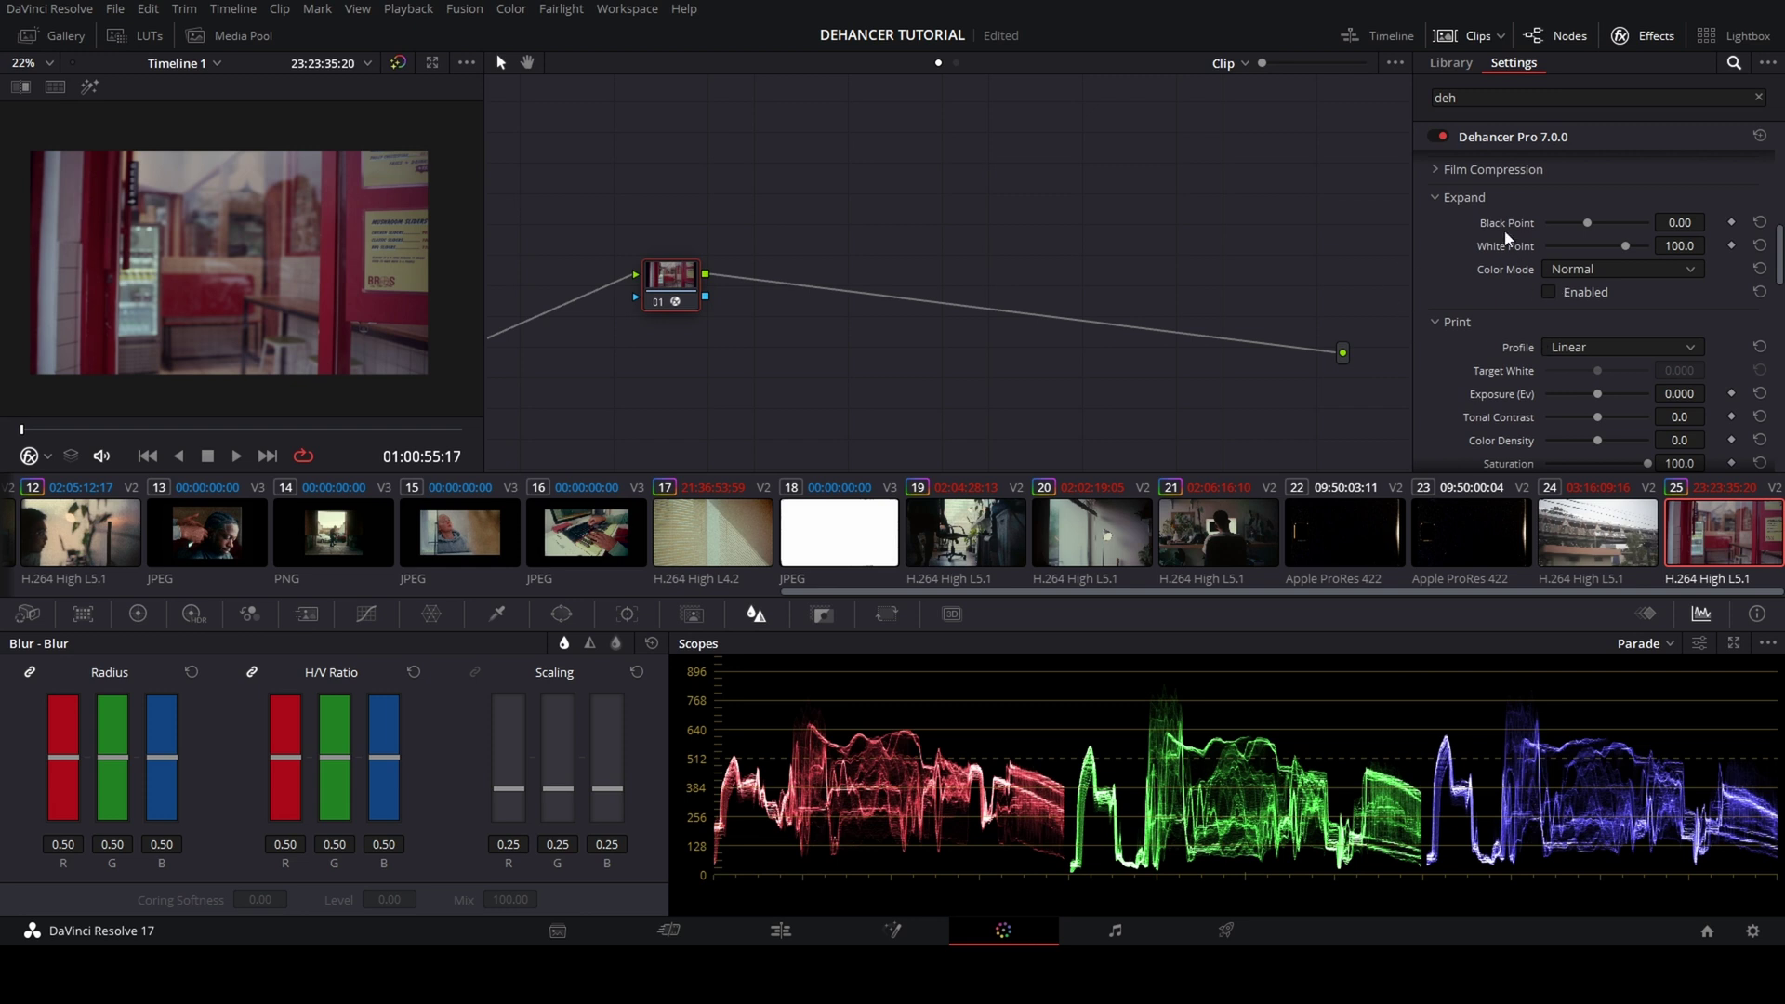
click(1441, 169)
click(1454, 174)
click(1439, 198)
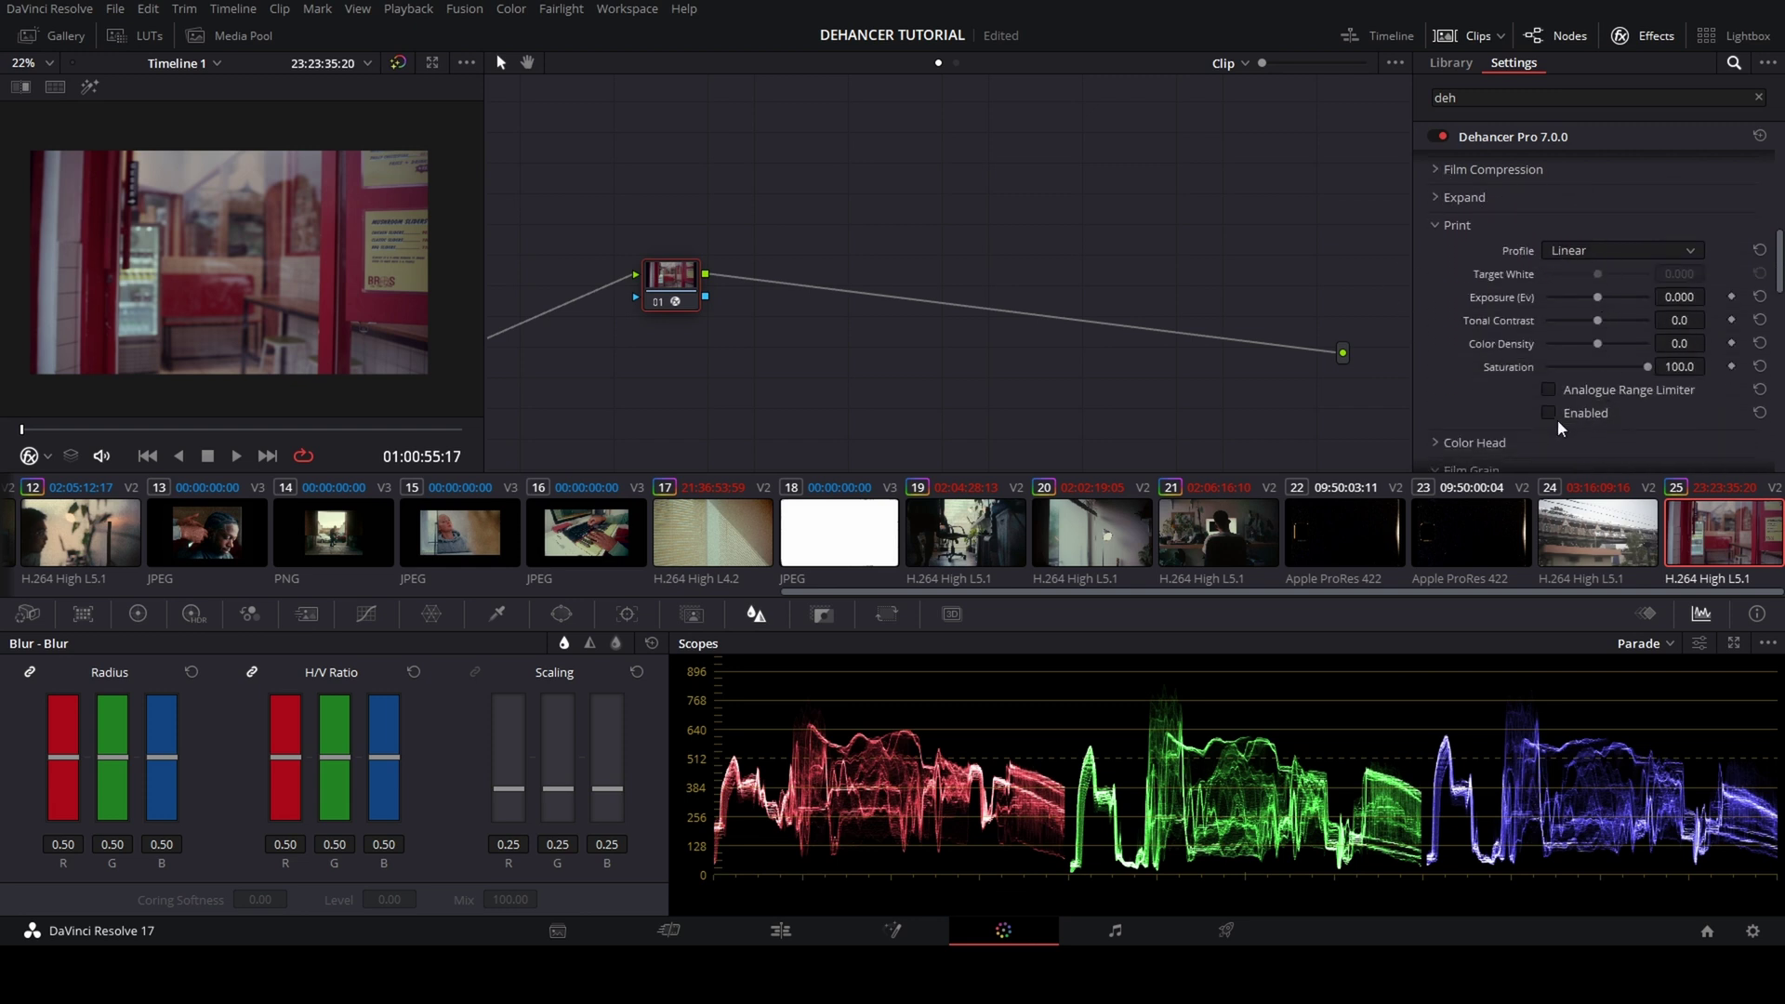
click(1554, 417)
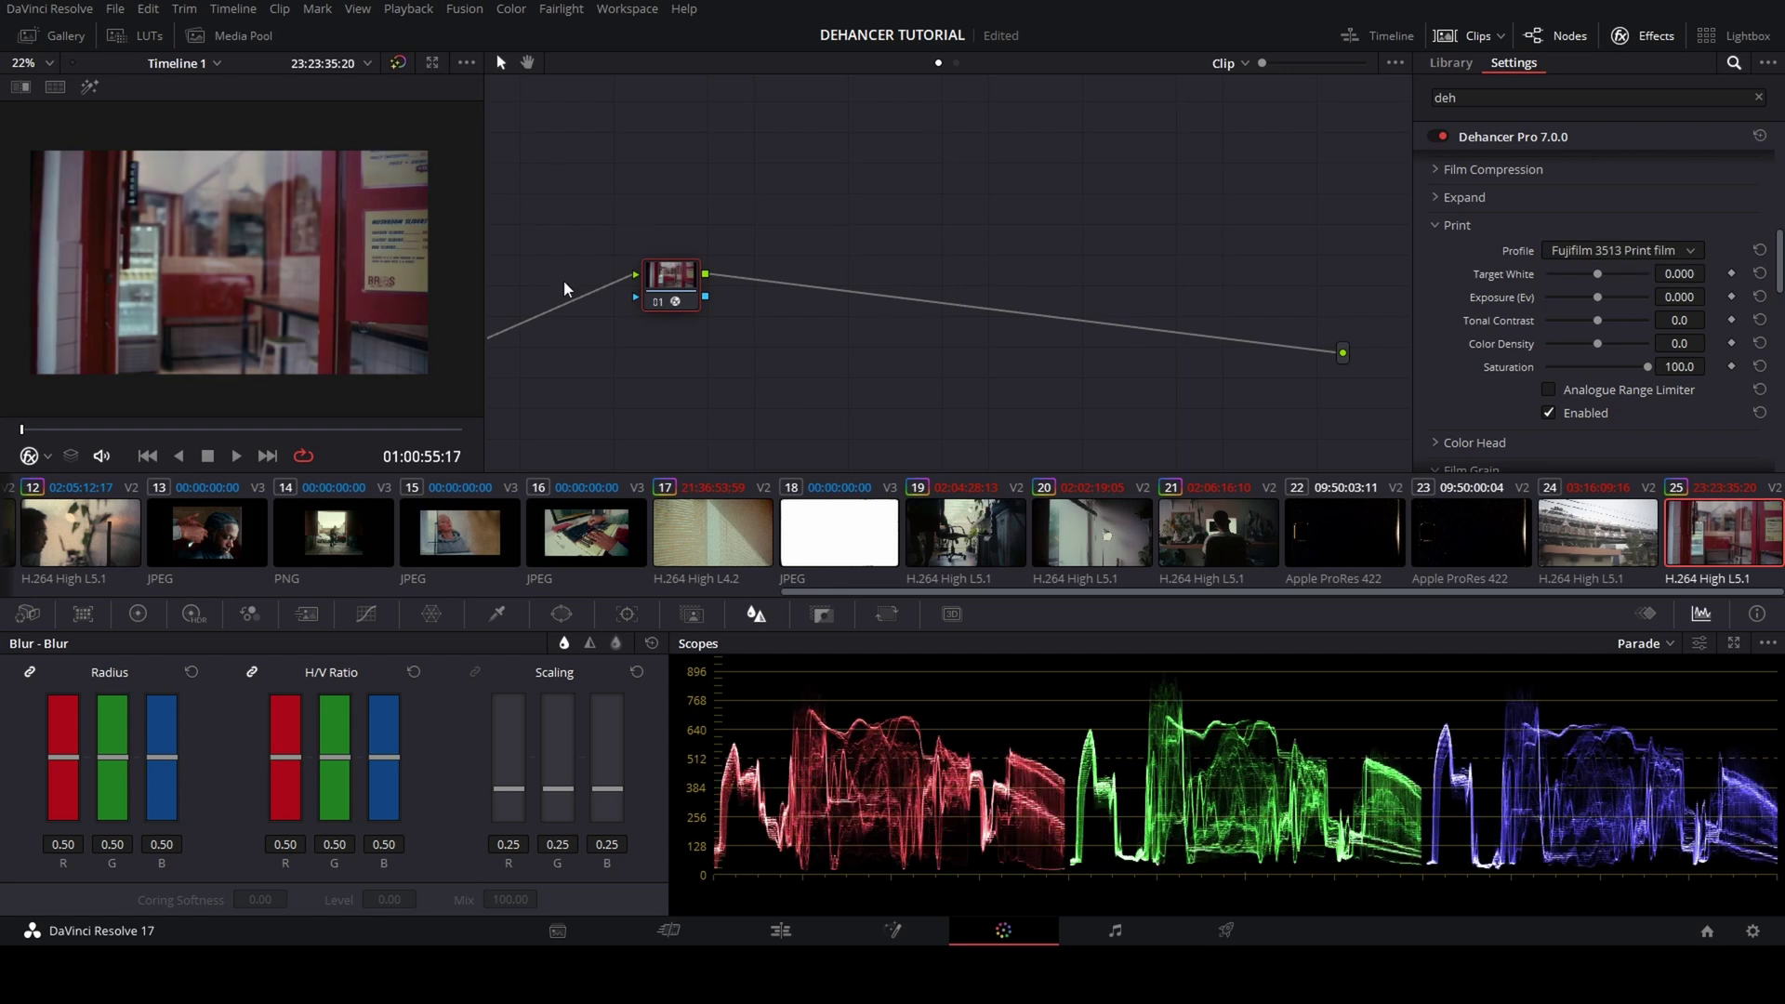
drag(1598, 325, 1591, 304)
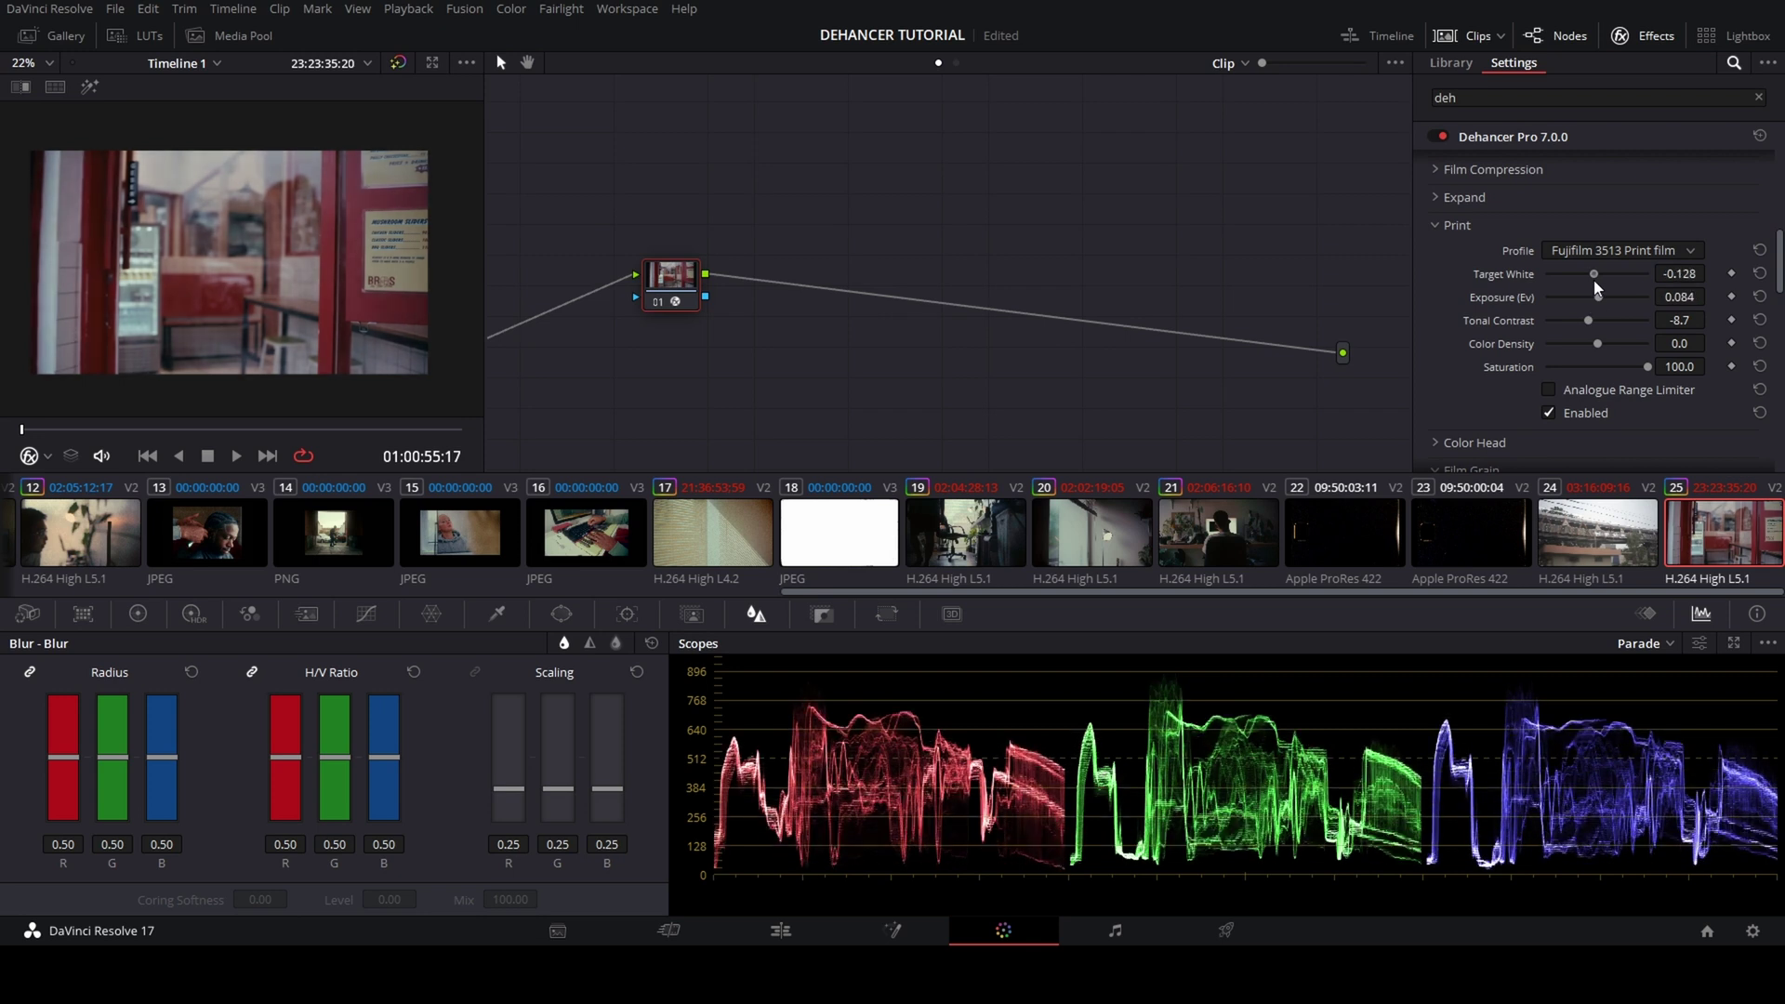
drag(1597, 344, 1623, 361)
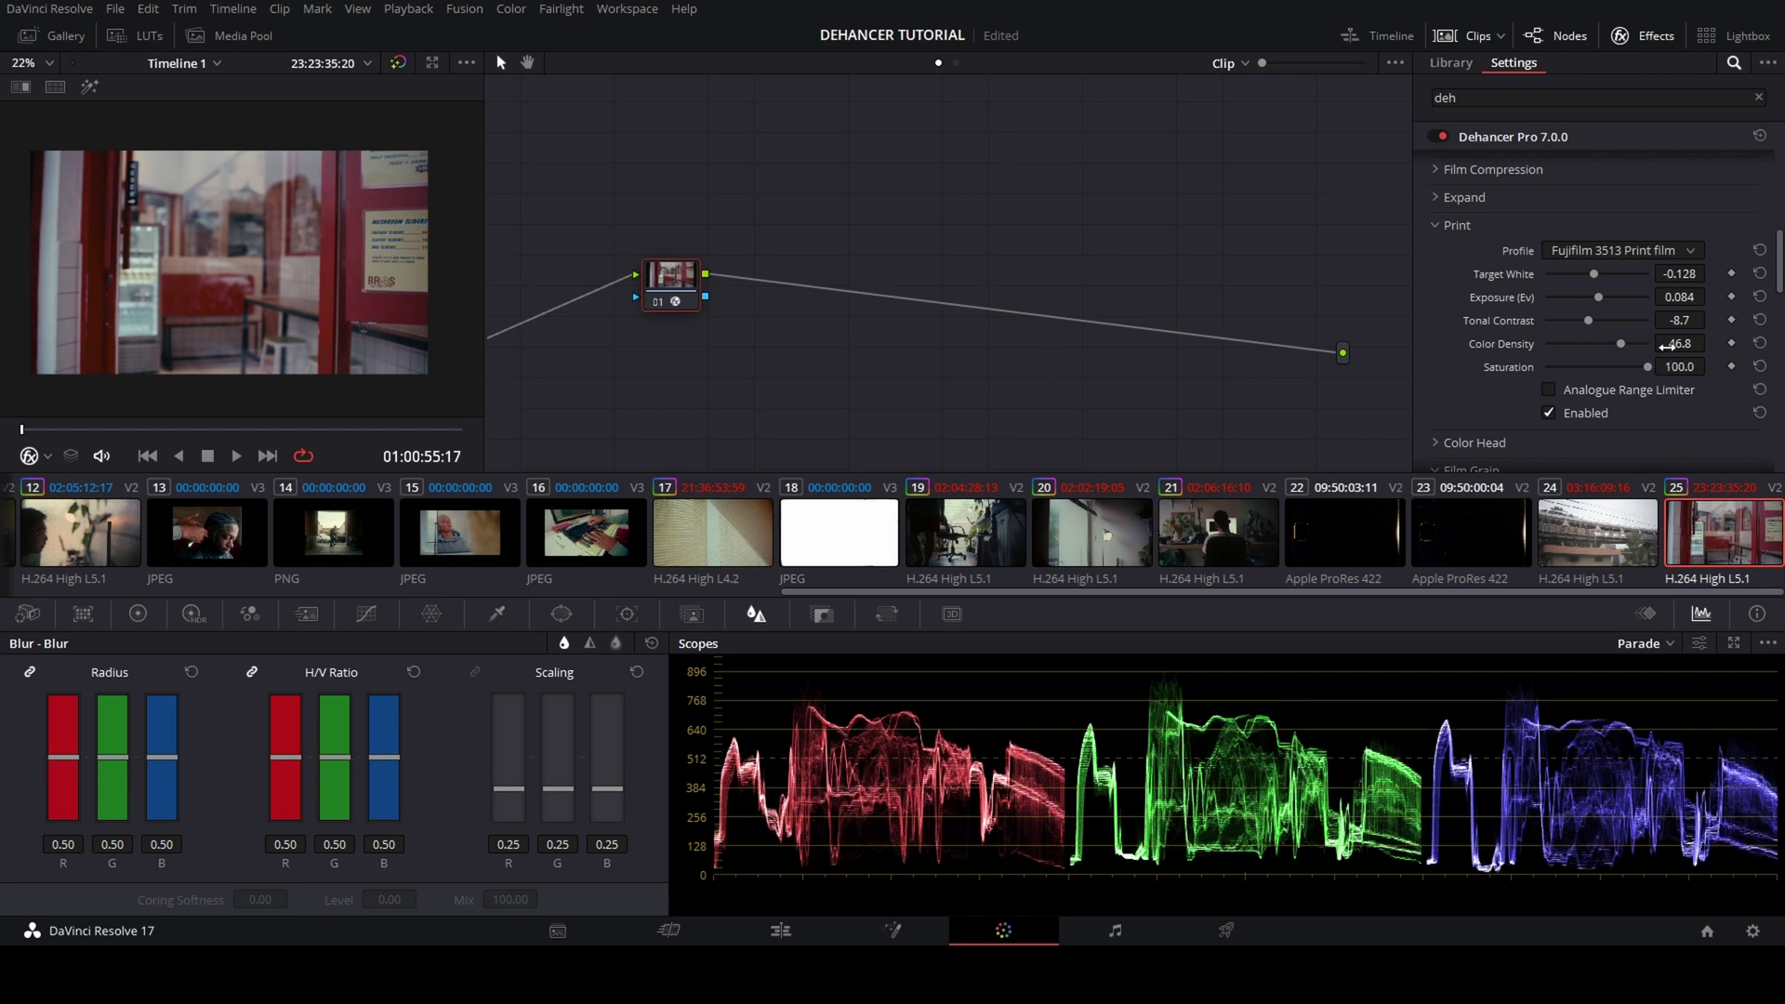
Enable Film Grain with the 16 mm ISO 500 profile and inspect the grain in the enlarged image.
scroll(1541, 275, down, 3)
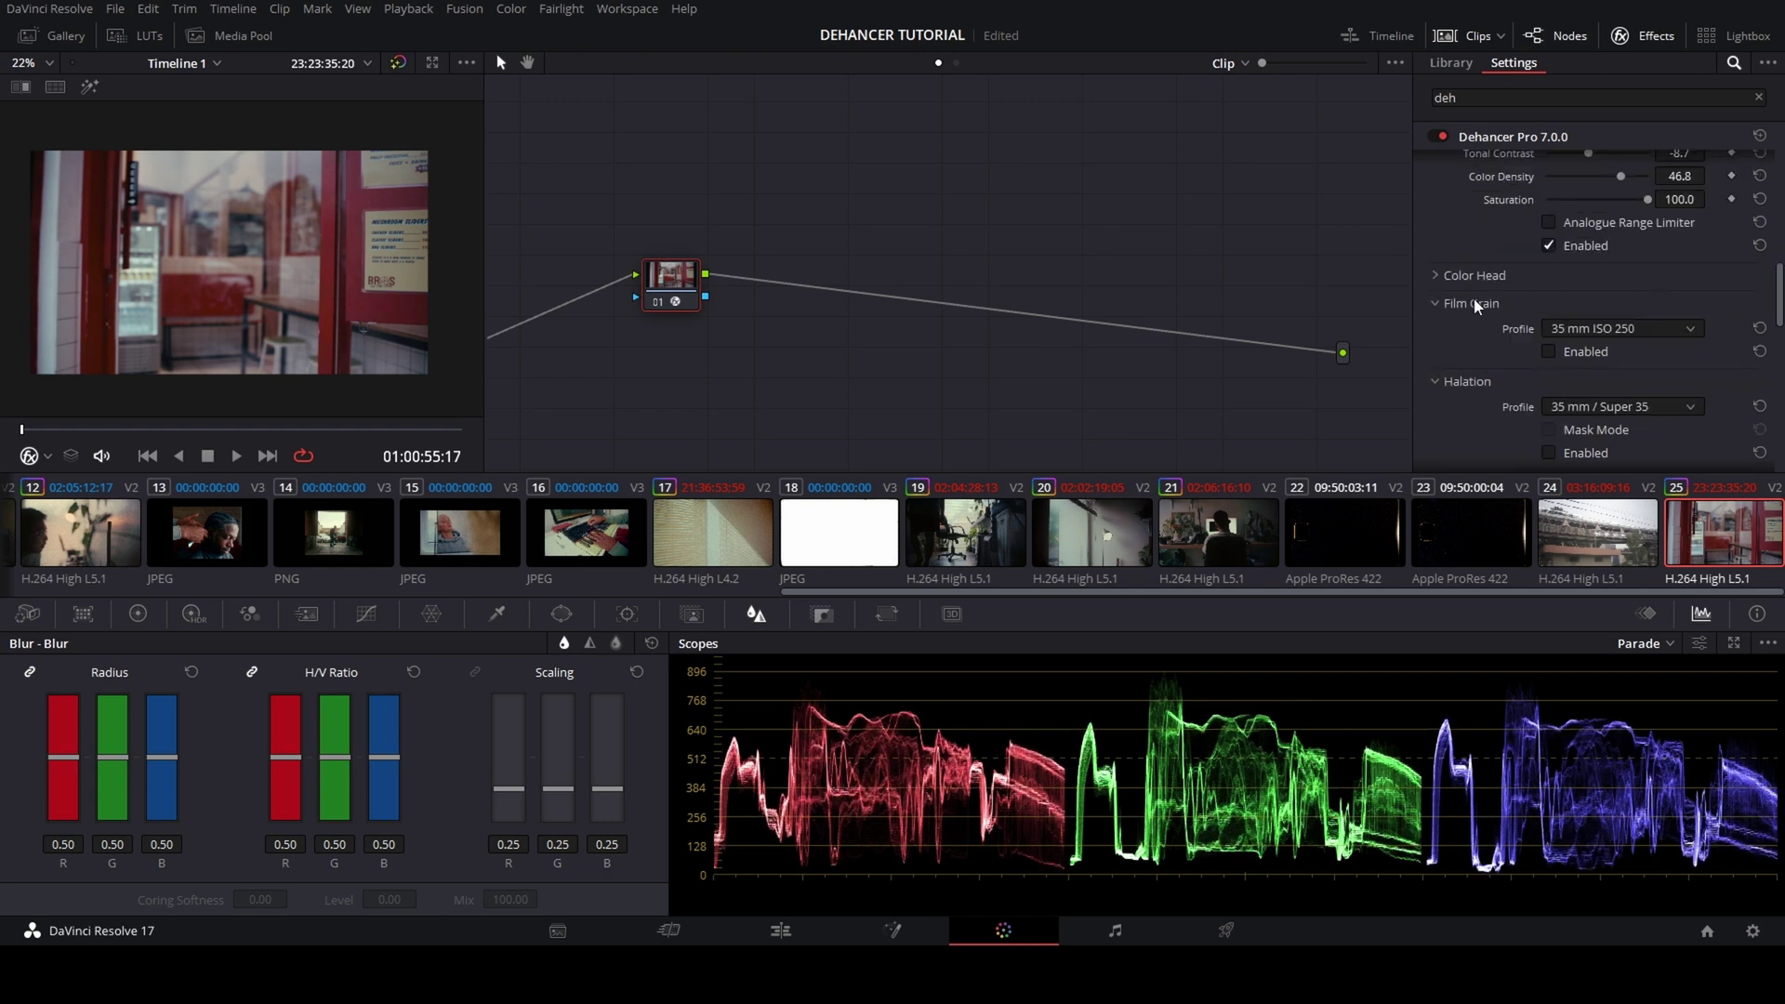
click(1548, 352)
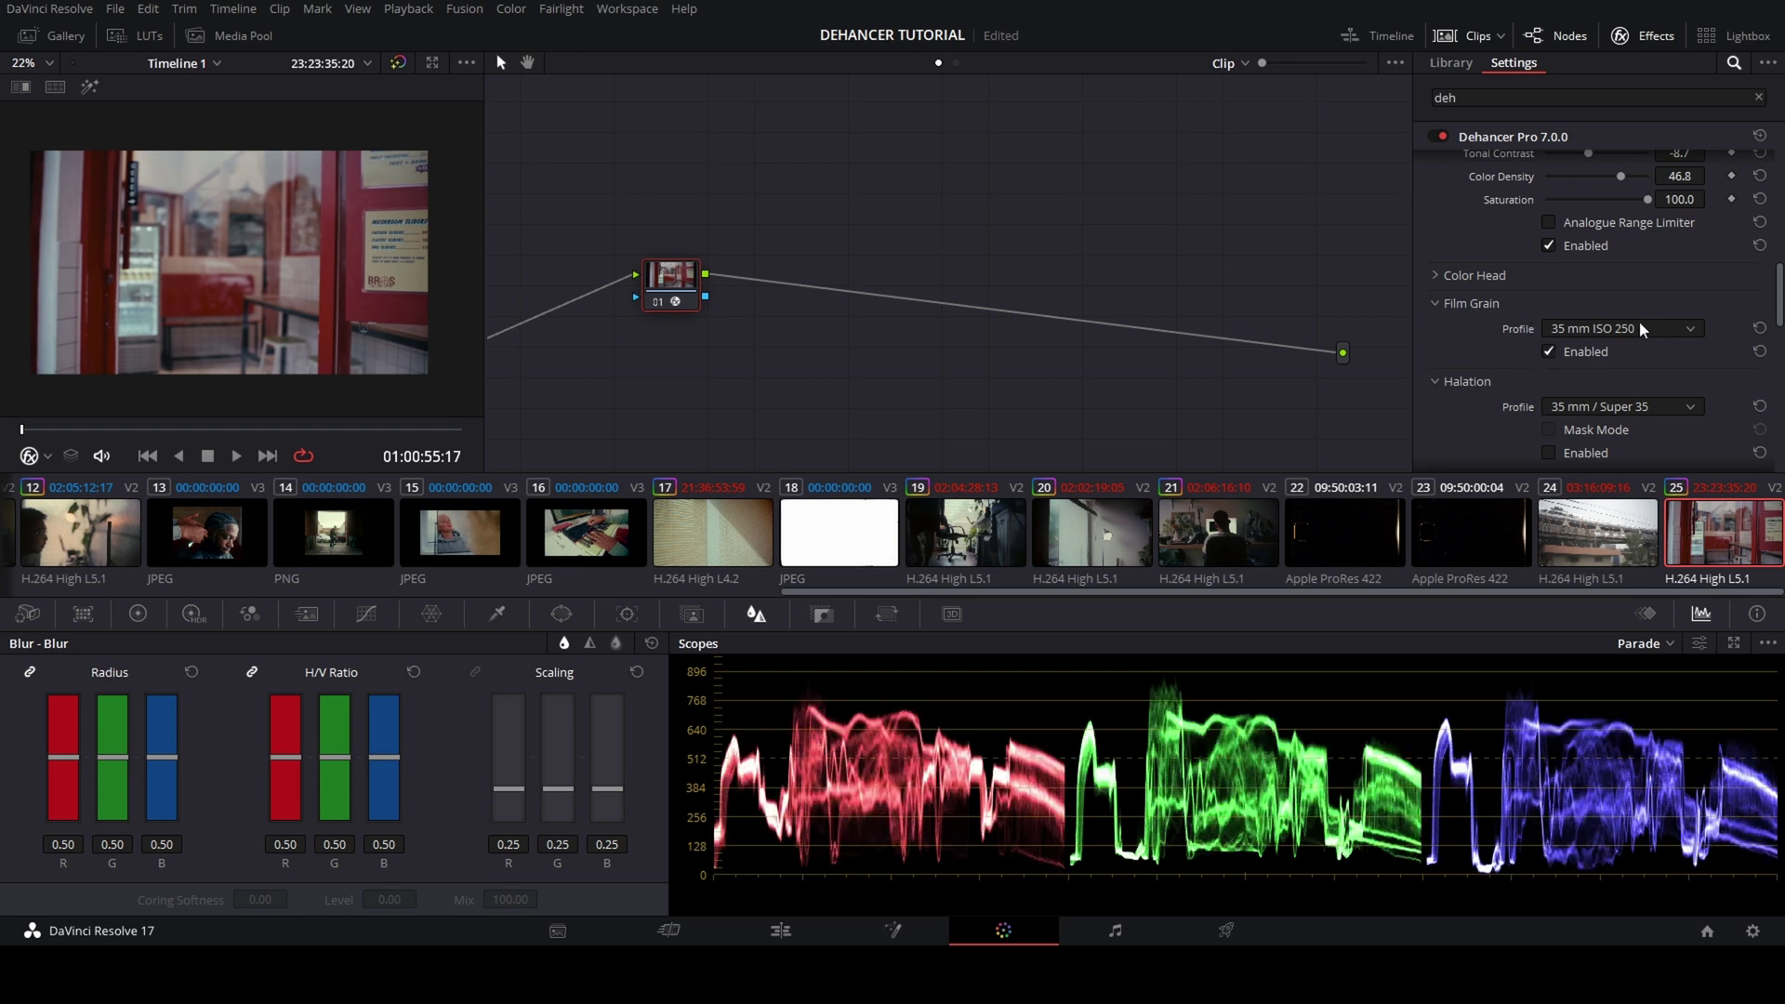
click(1632, 481)
scroll(276, 255, up, 2)
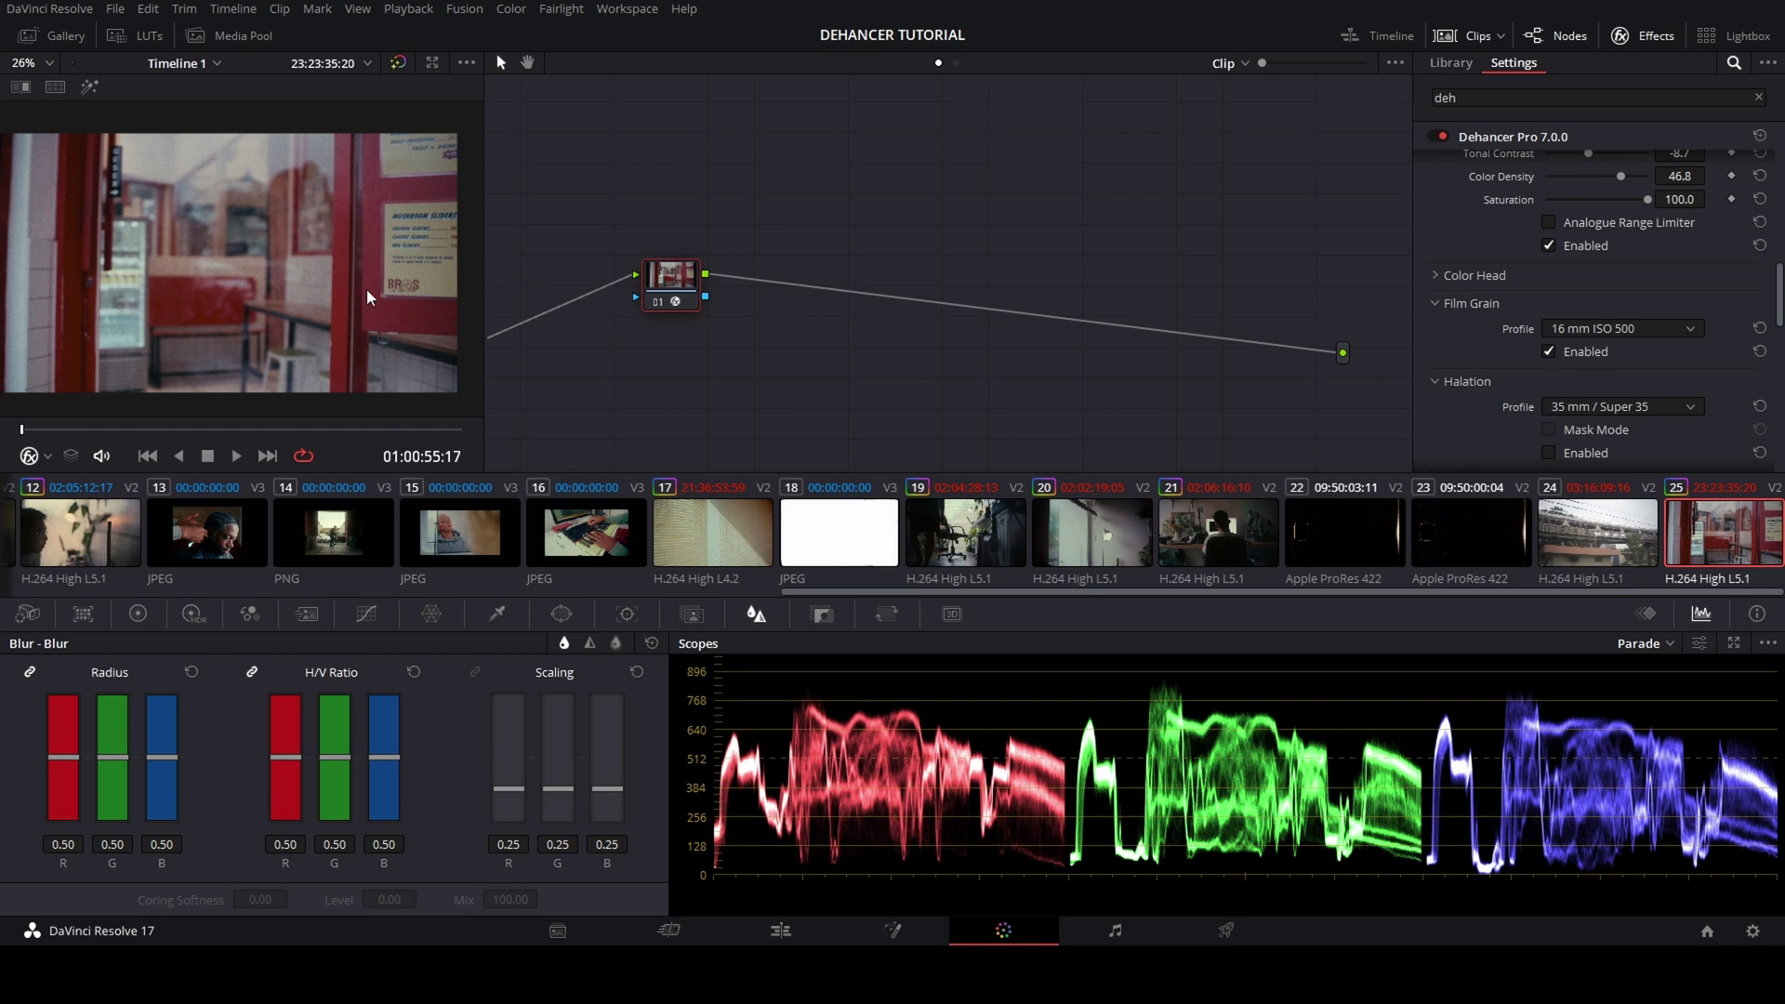
Enable Halation with the 35 mm / Super 35 profile and Bloom with the 16 mm / Super 16 profile, comparing the node off and on.
scroll(1622, 411, down, 3)
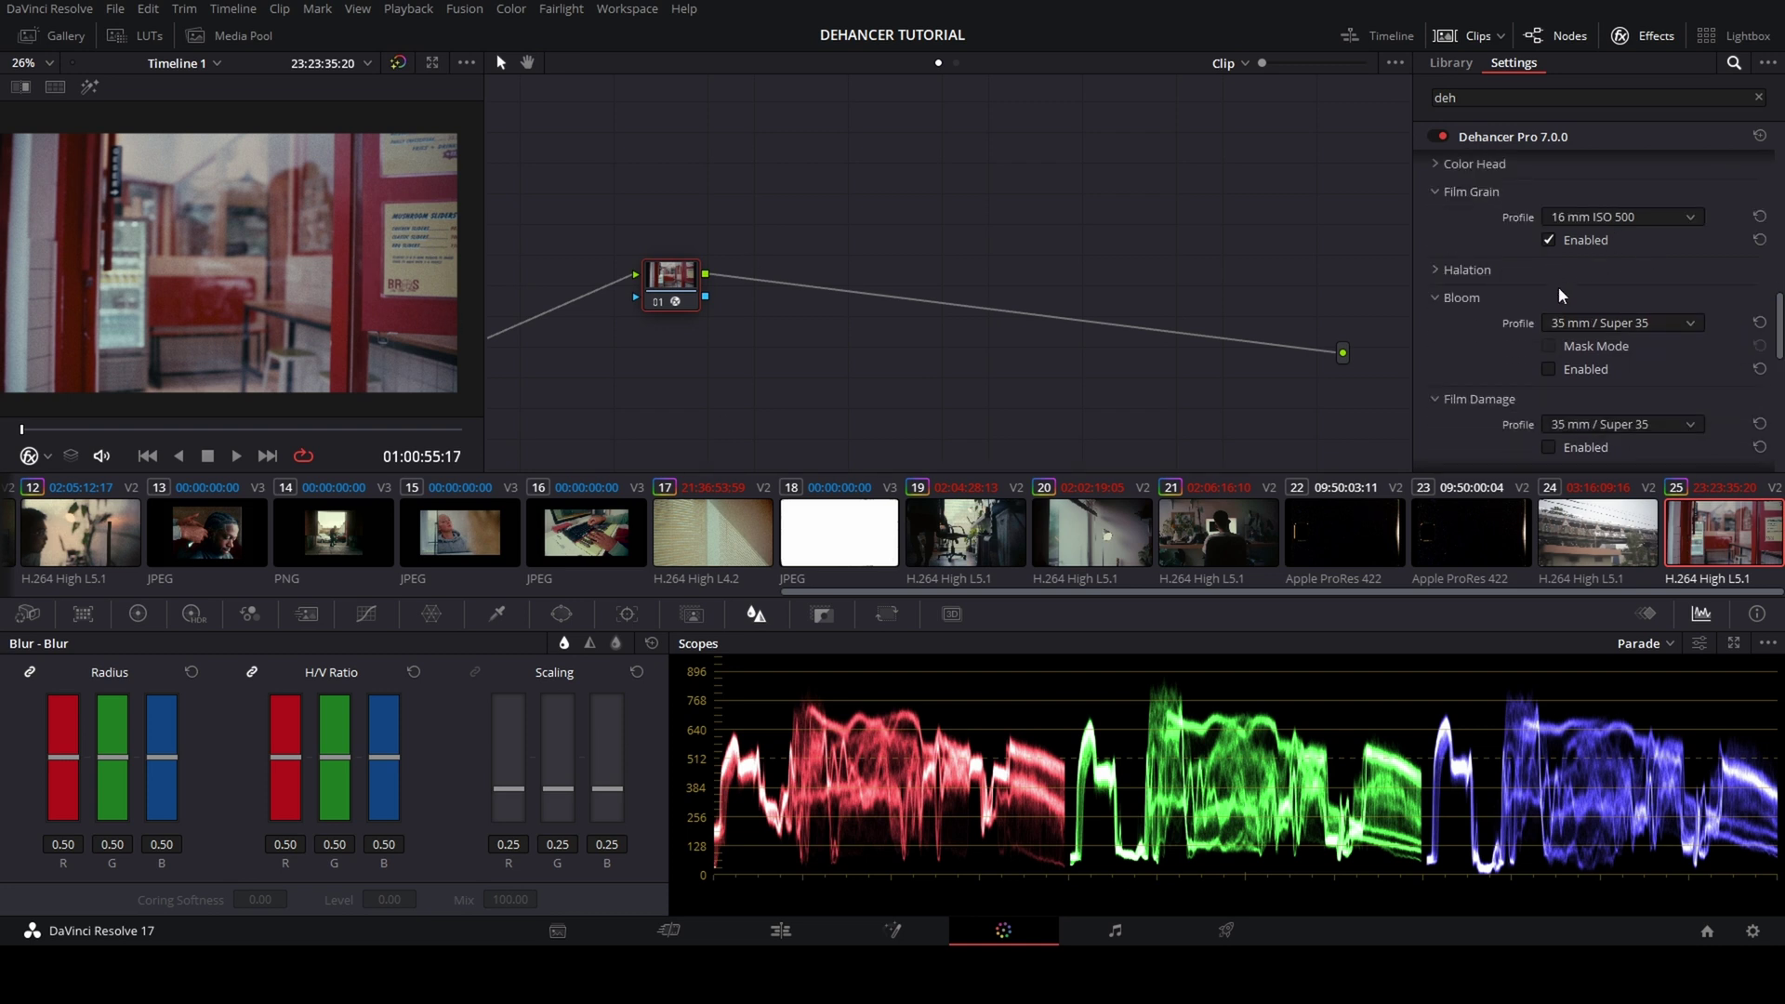
click(1568, 339)
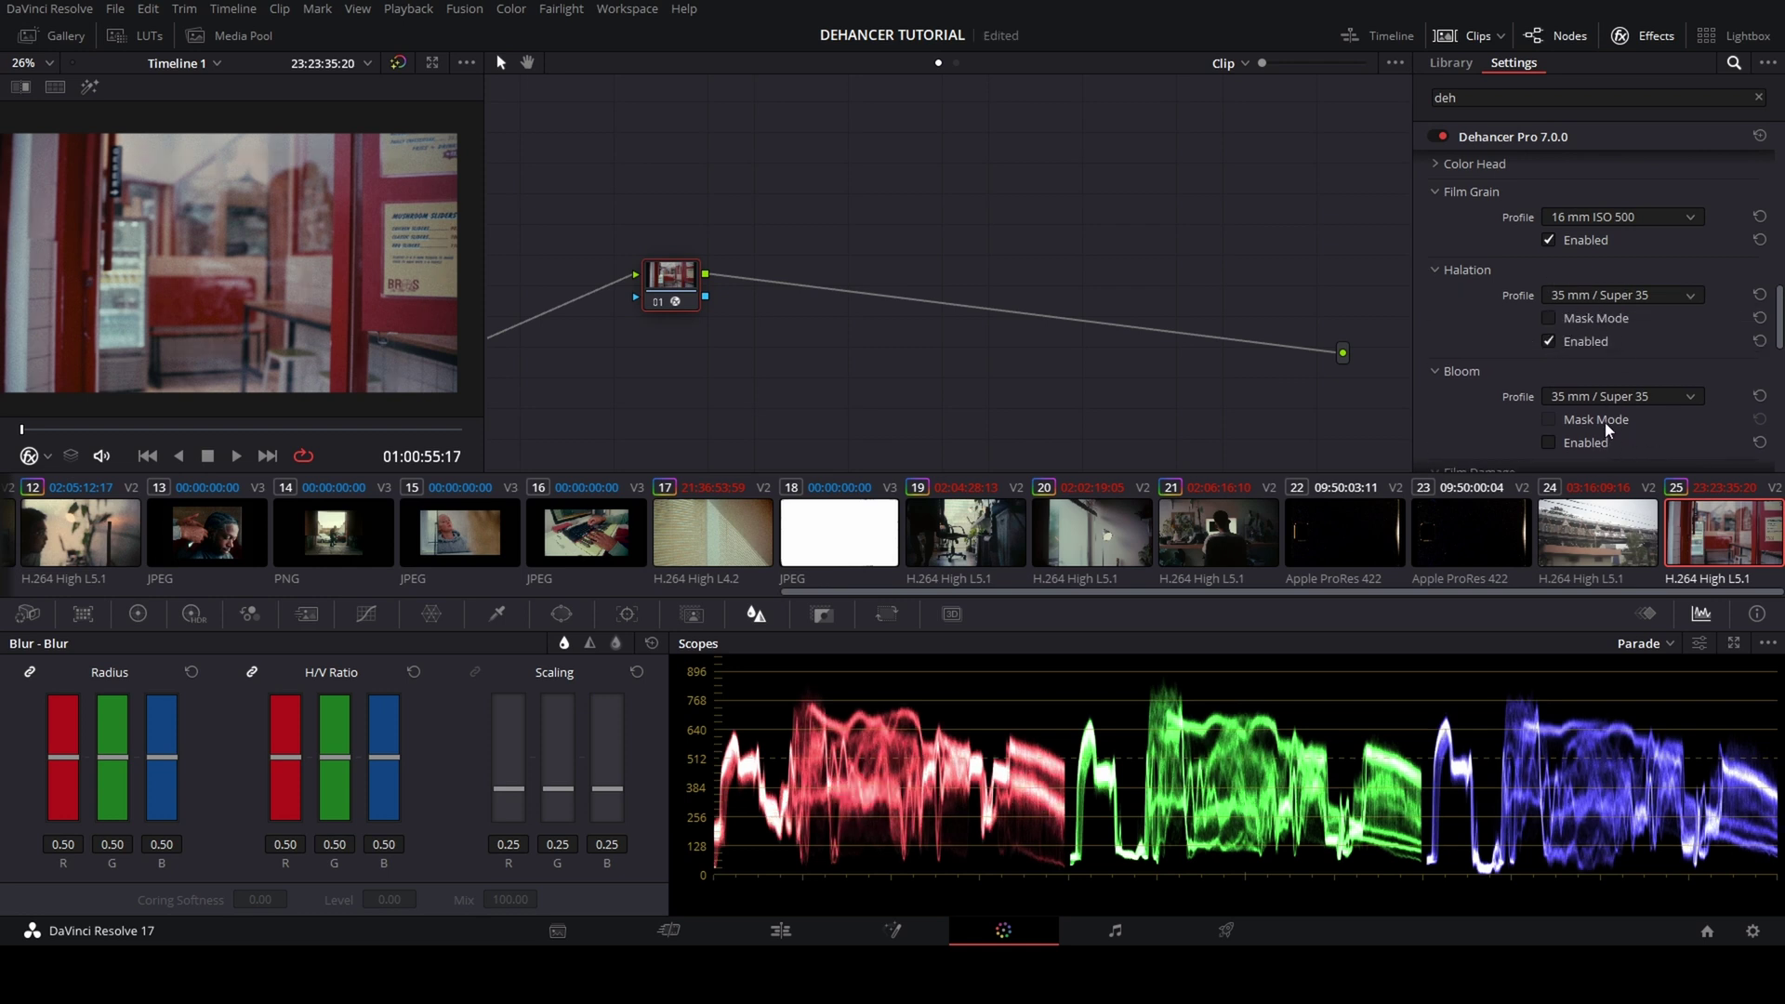
click(1552, 443)
click(1593, 463)
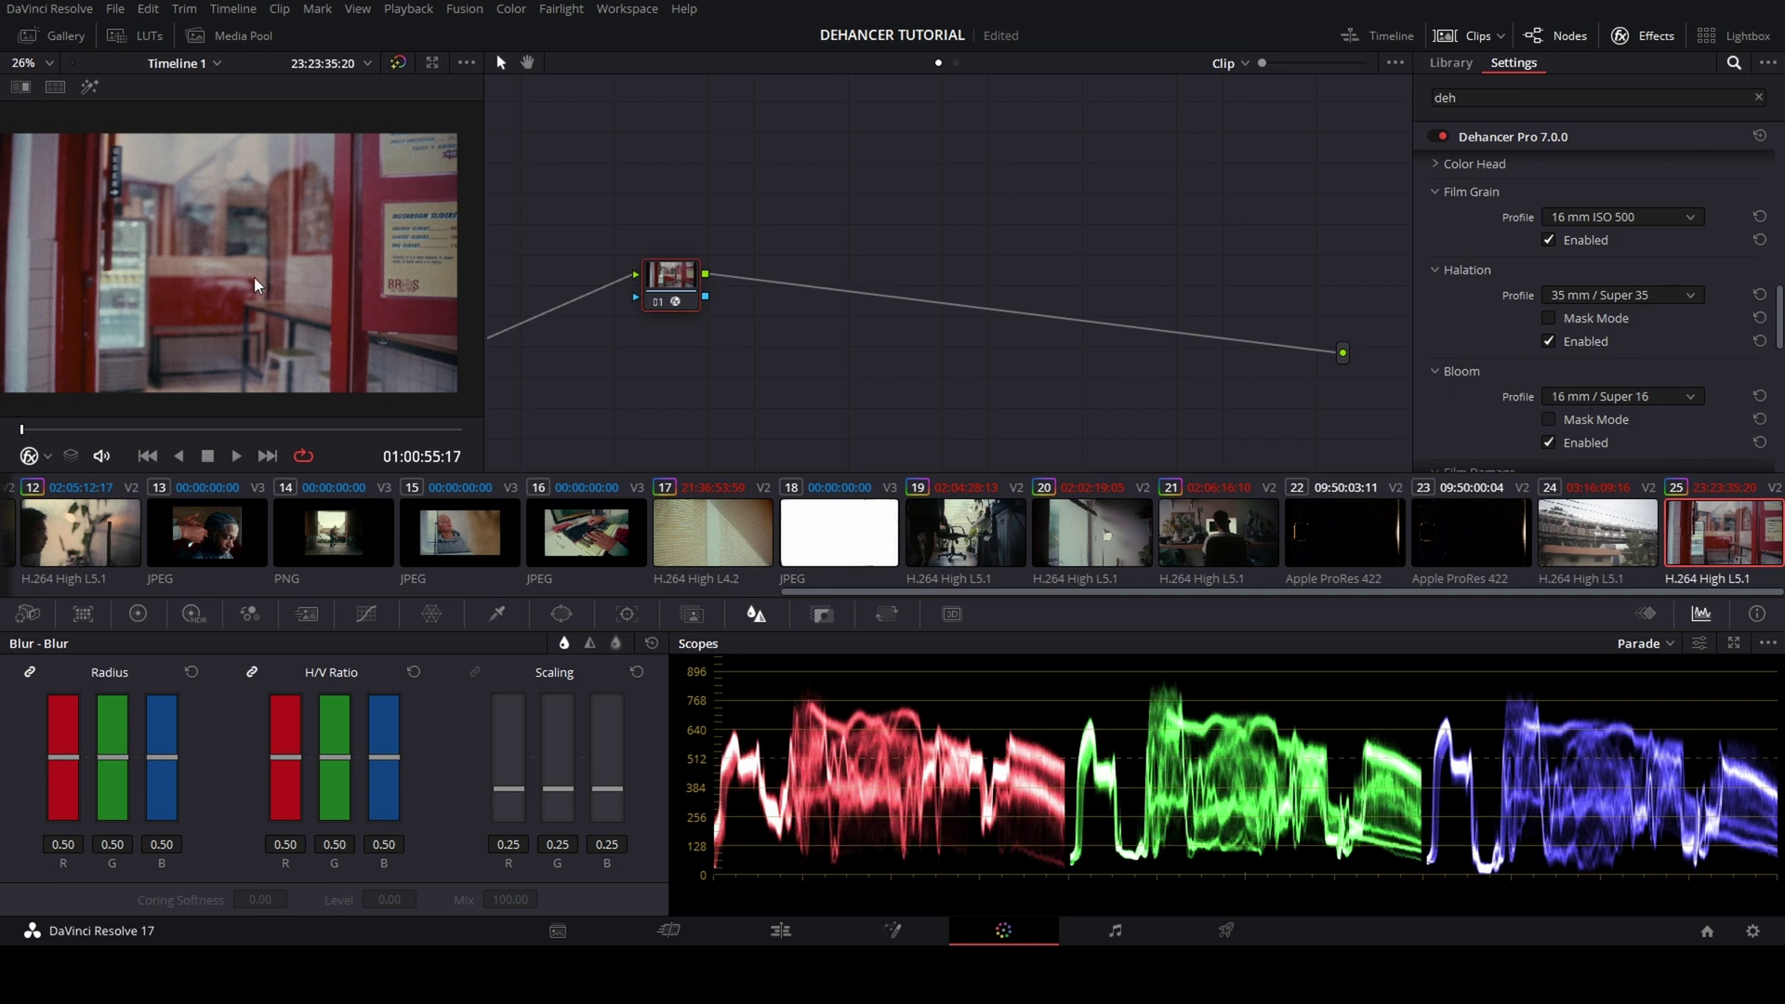
key(ctrl+d)
key(ctrl+d)
Enable Film Damage with the 35 mm / Super 35 profile.
scroll(1633, 335, down, 3)
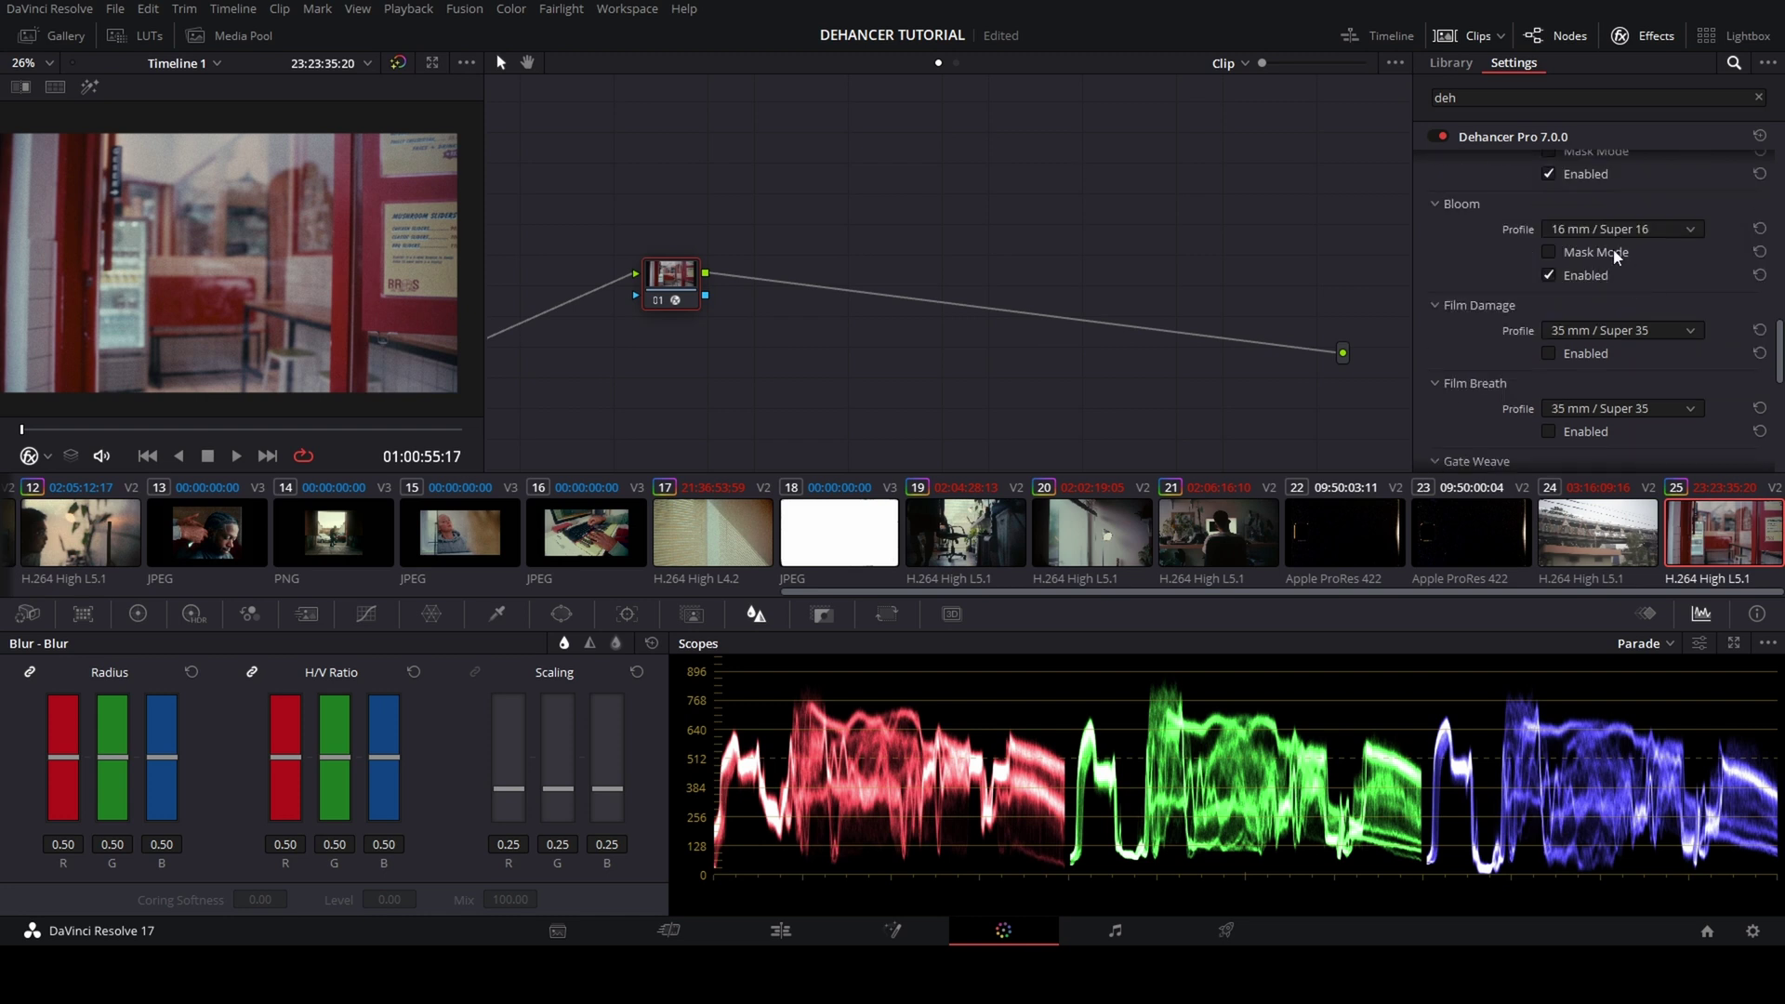
click(1549, 354)
scroll(1578, 372, down, 3)
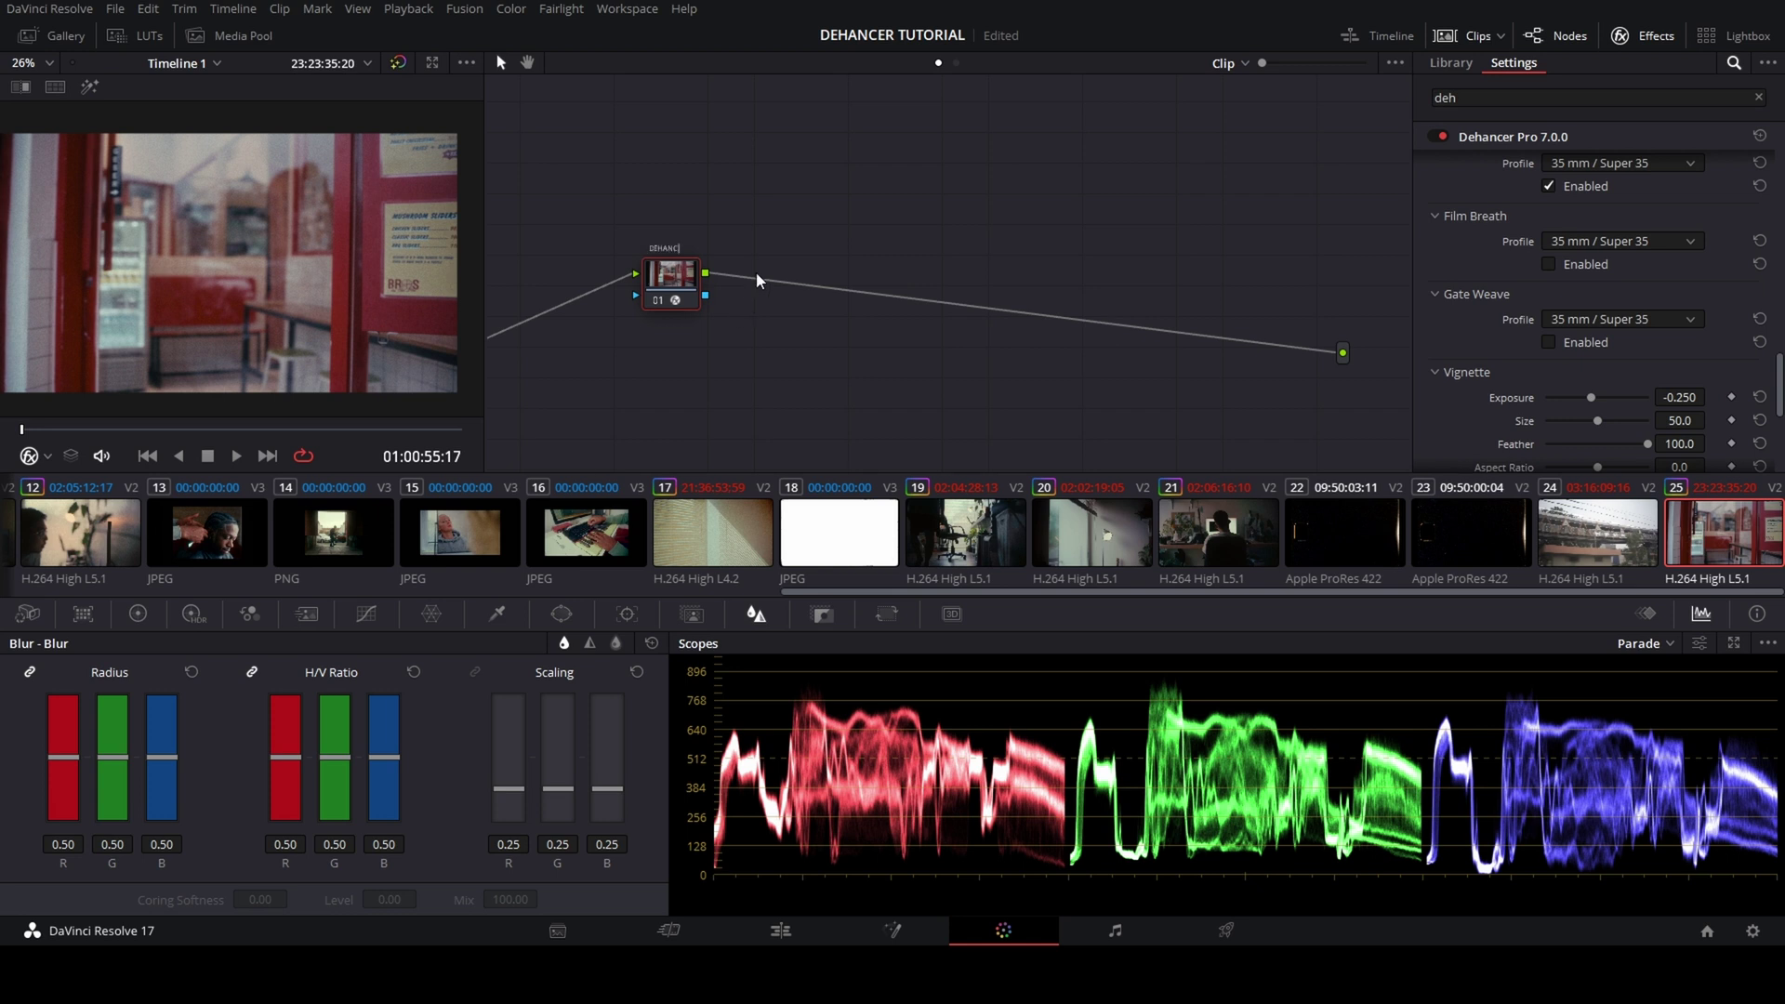
Add a serial node after the Dehancer node and label it EXPOSURE.
key(alt+s)
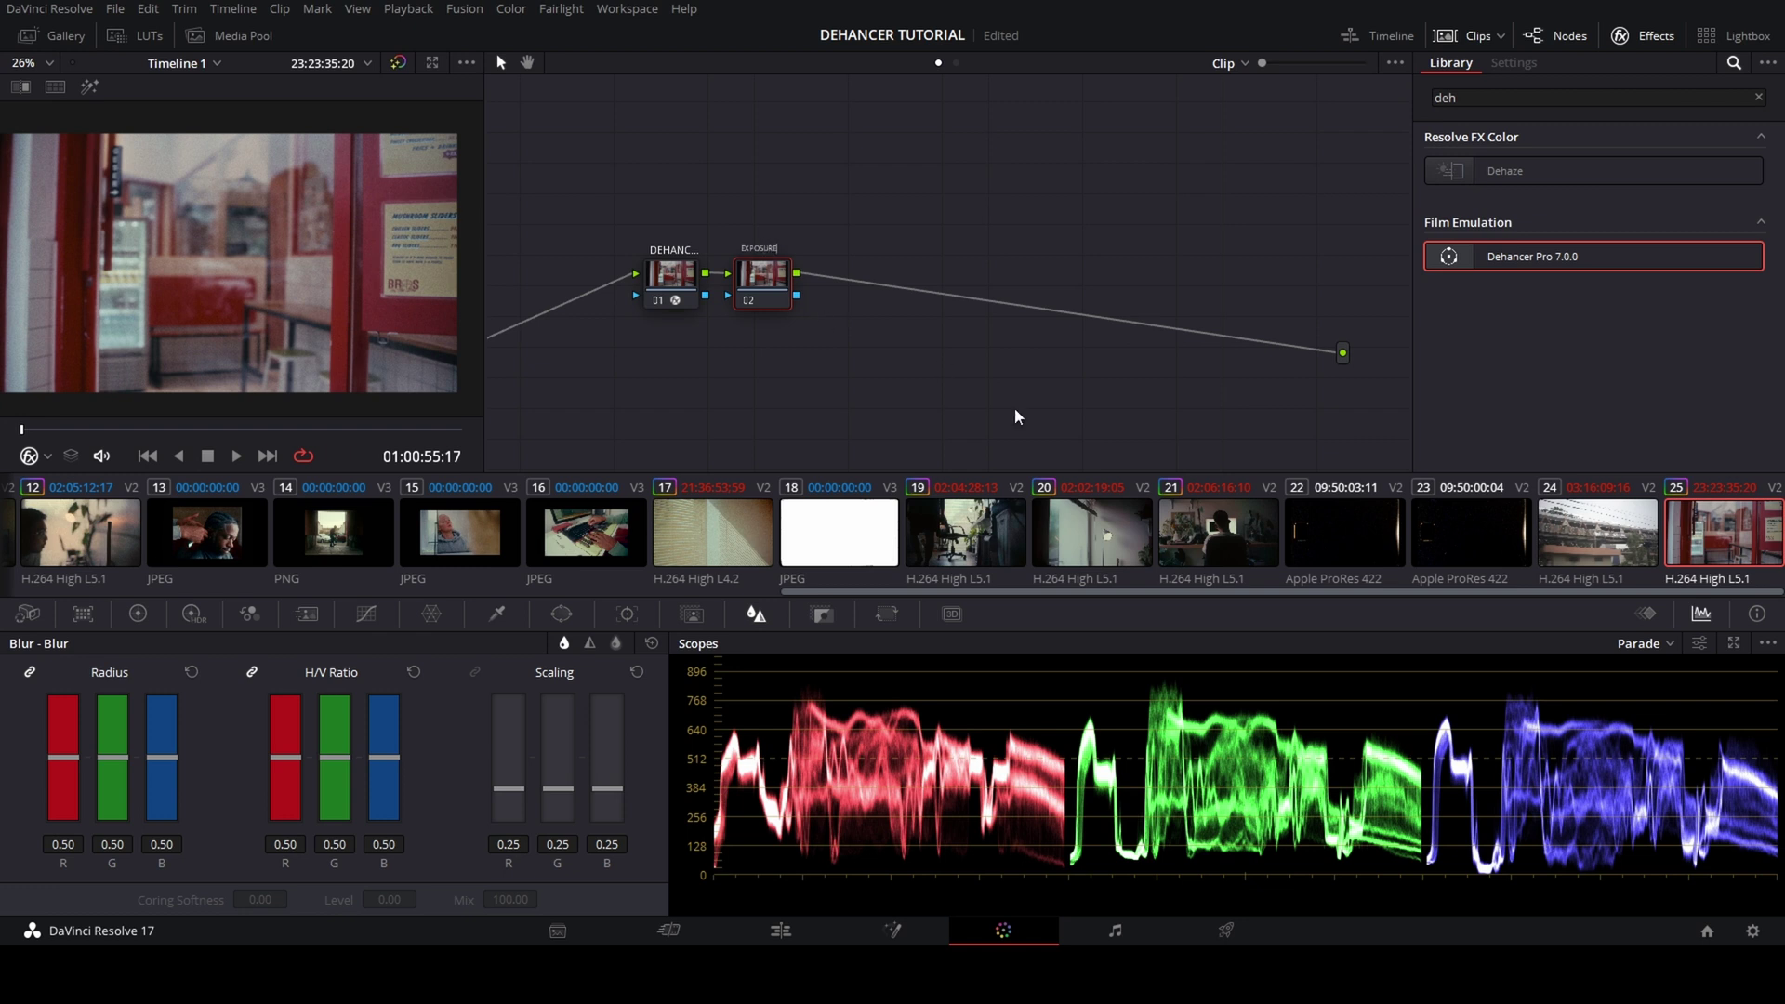
key(Return)
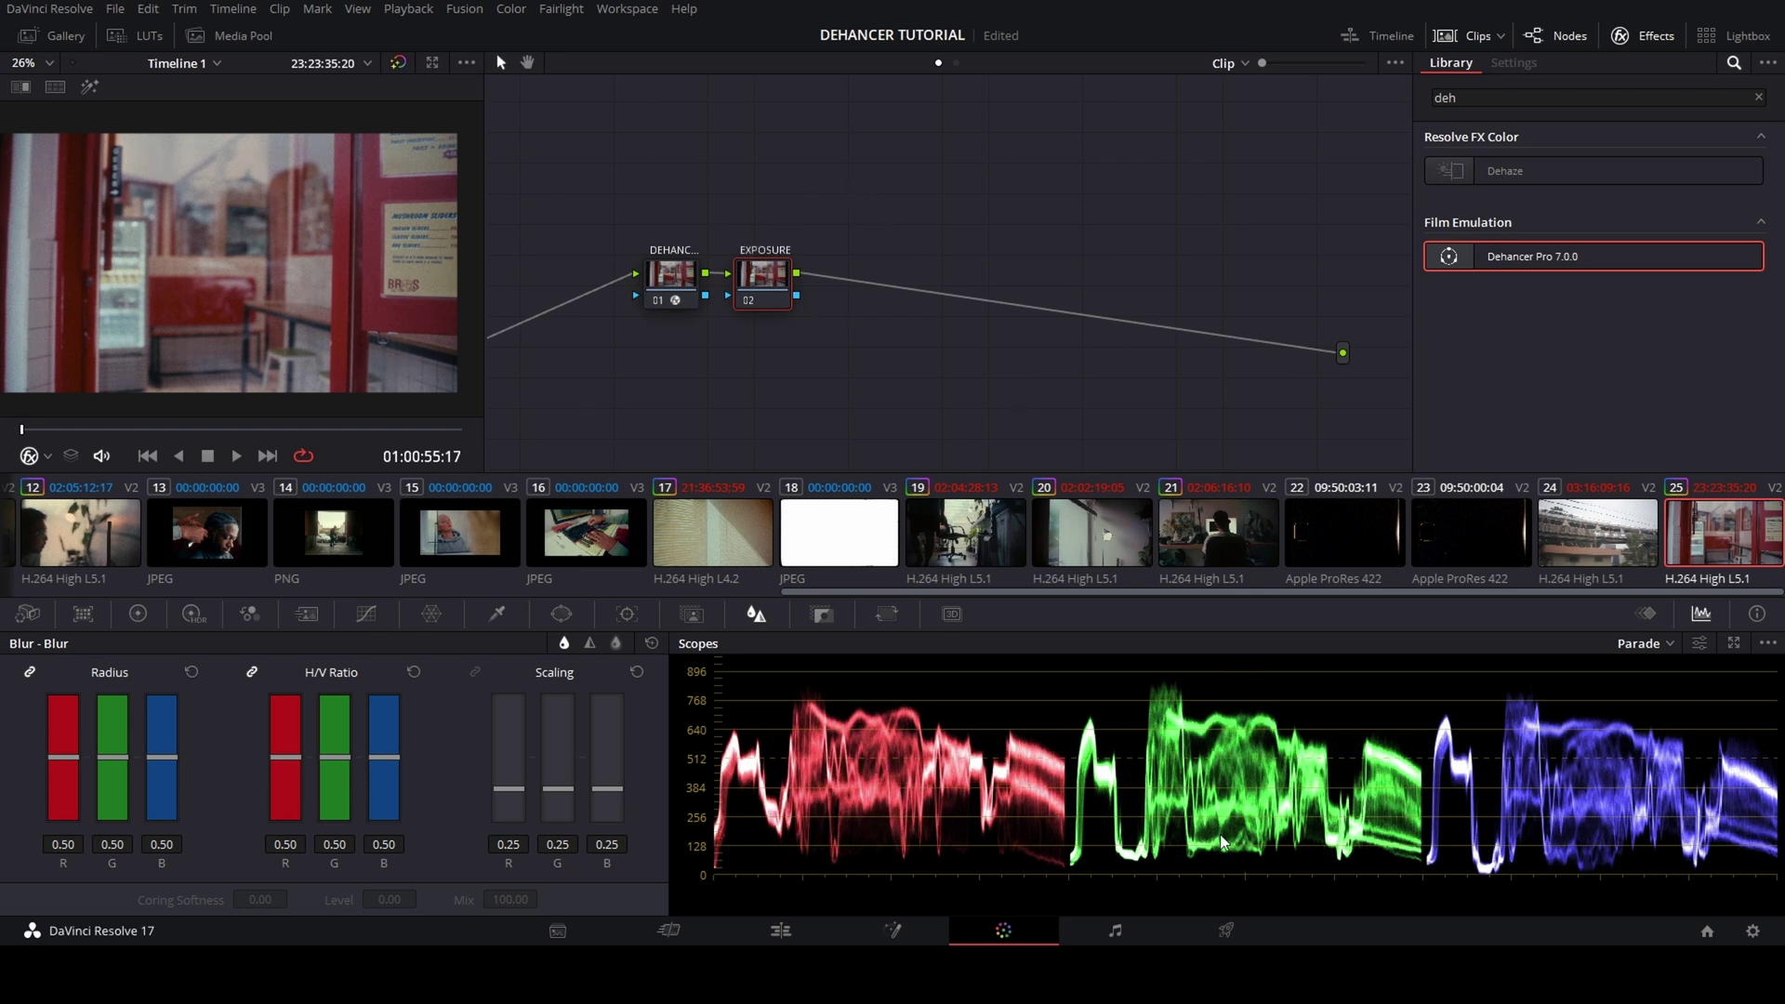
Add three control points to the EXPOSURE node's custom curve, lower the shadows, midtones and highlights slightly, and compare the node off and on.
click(366, 614)
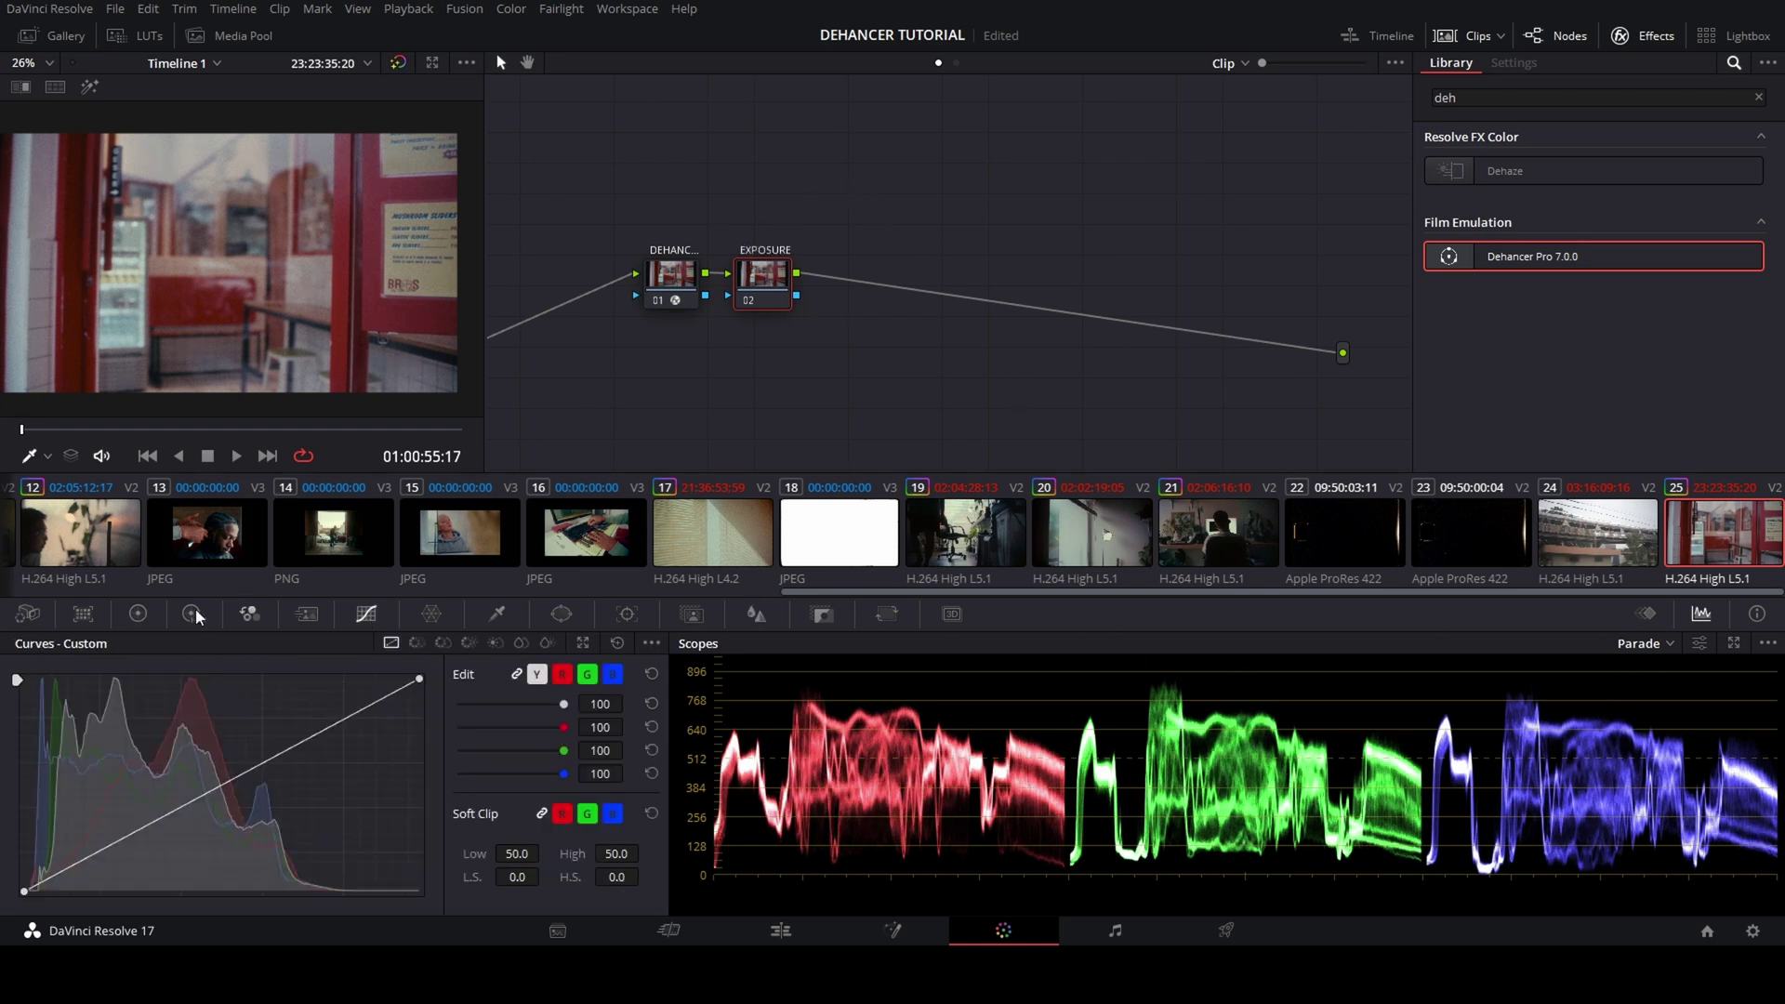
drag(174, 810, 170, 815)
drag(255, 769, 256, 764)
click(334, 723)
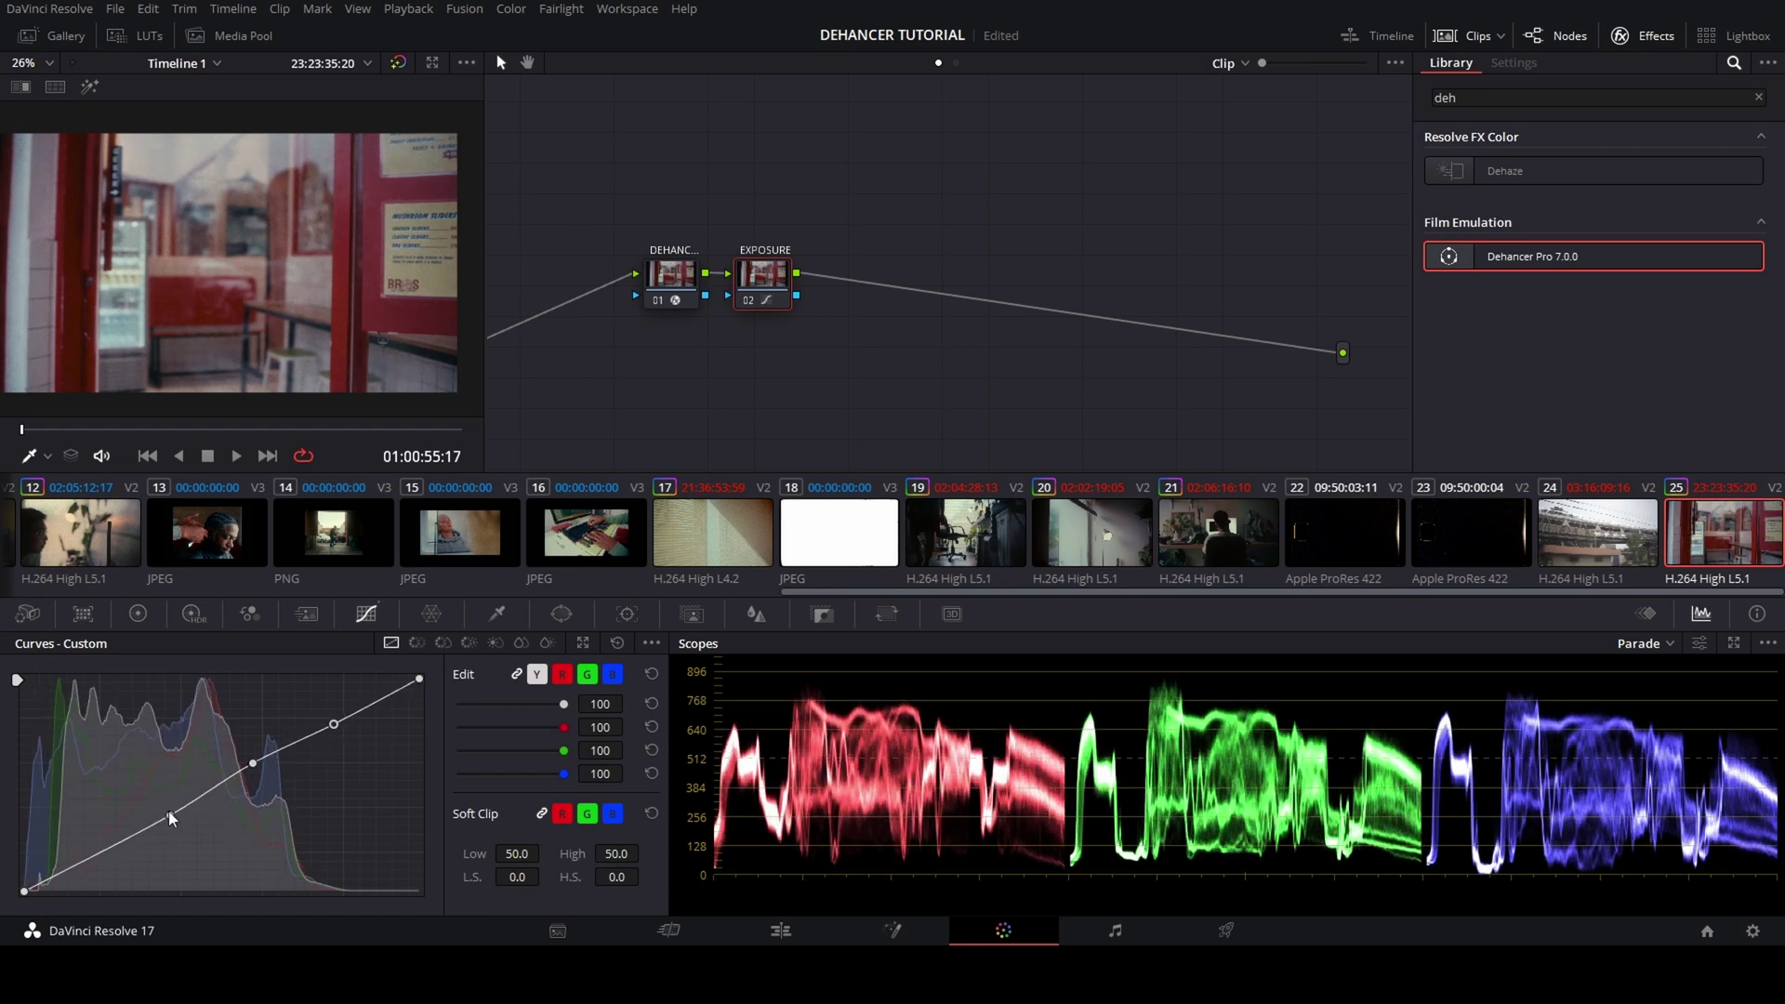
drag(170, 815, 123, 840)
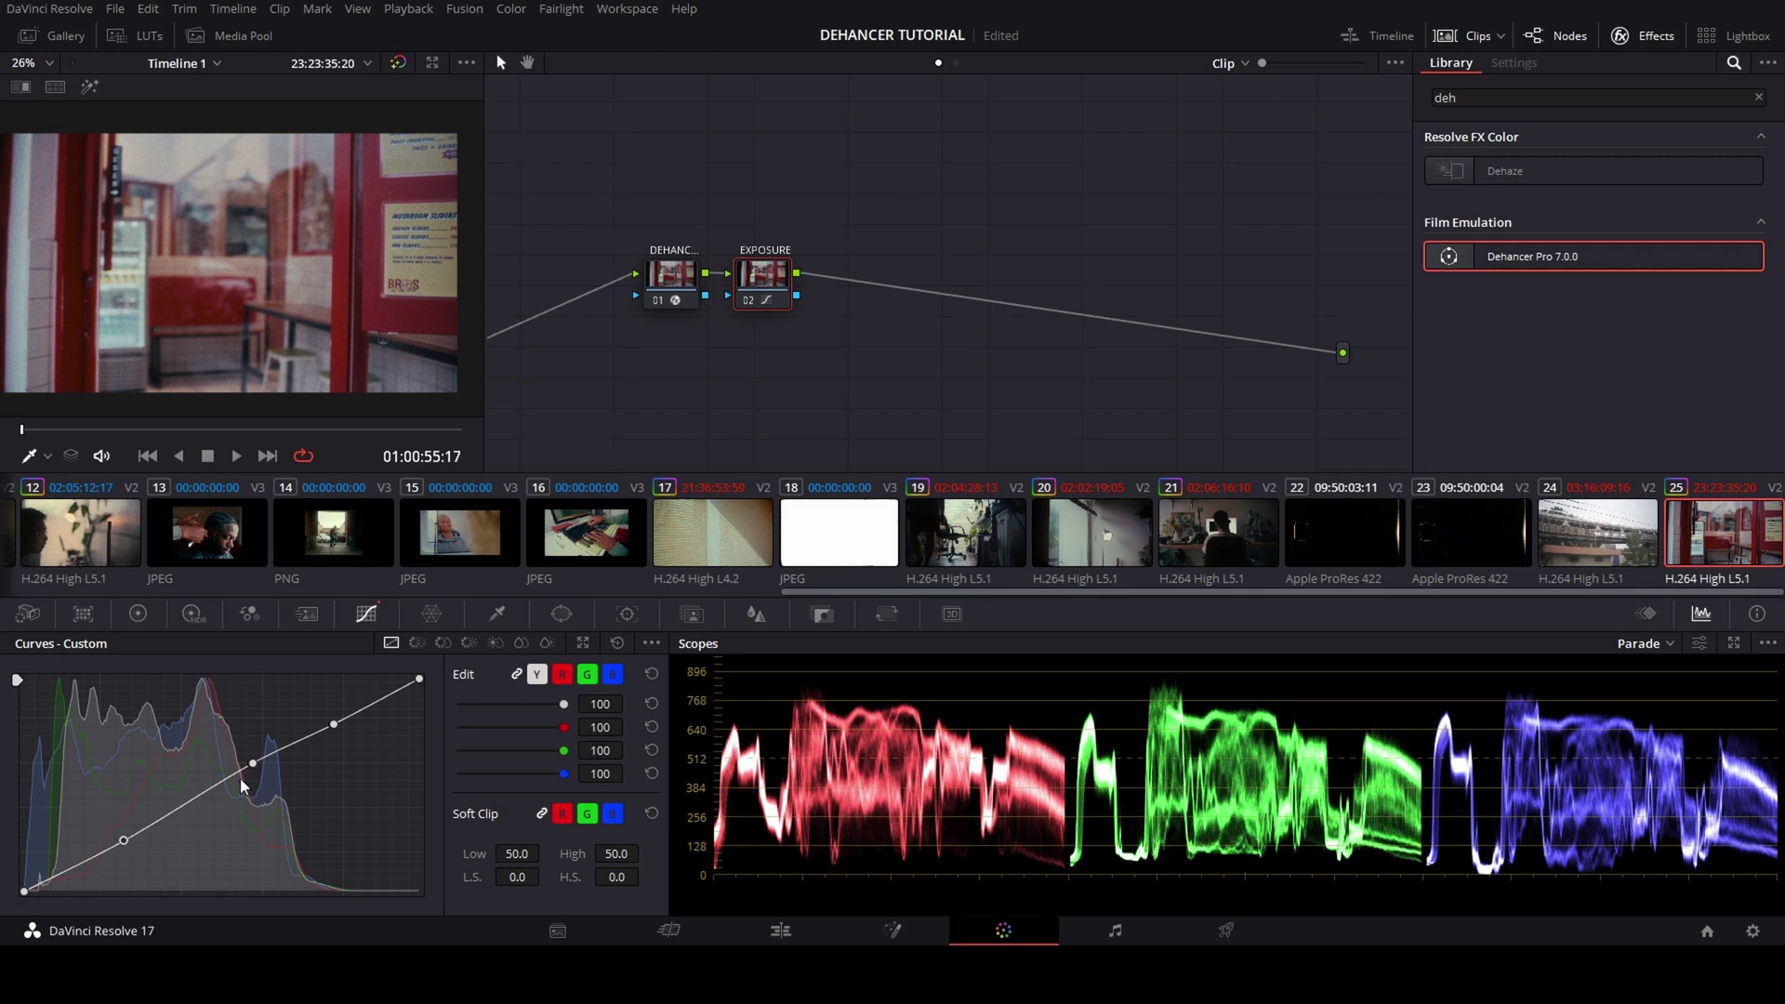
drag(253, 763, 243, 793)
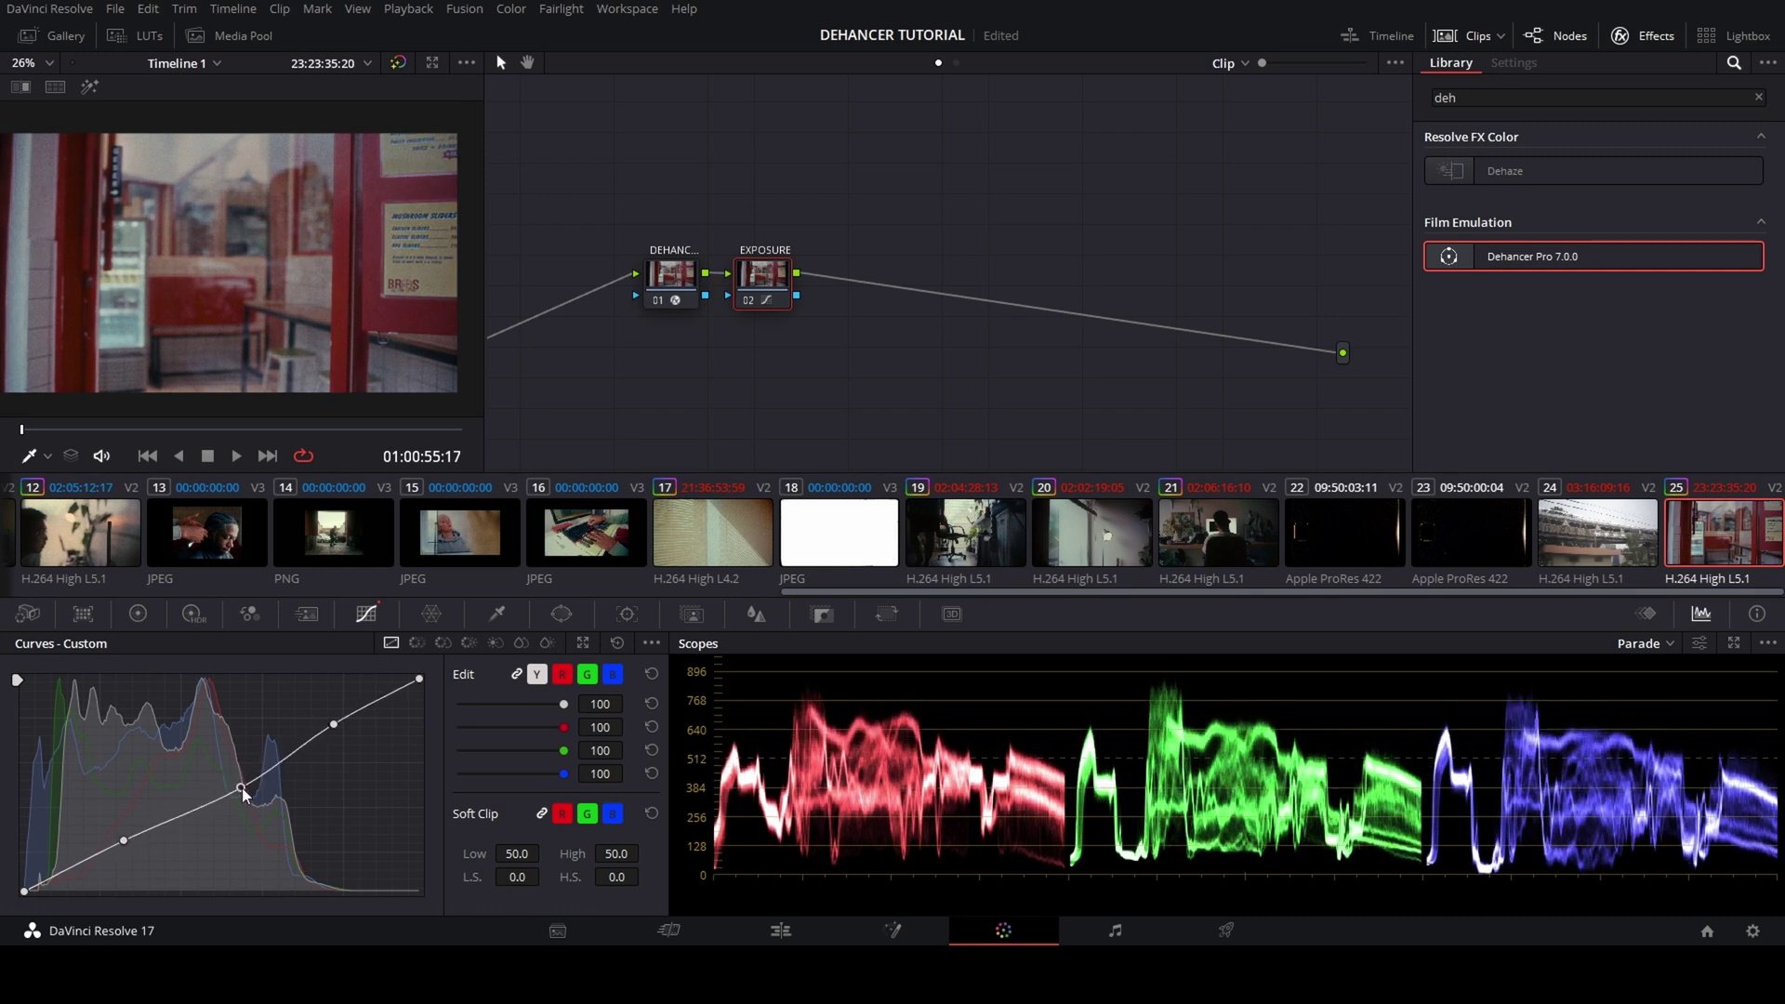
drag(241, 789, 238, 785)
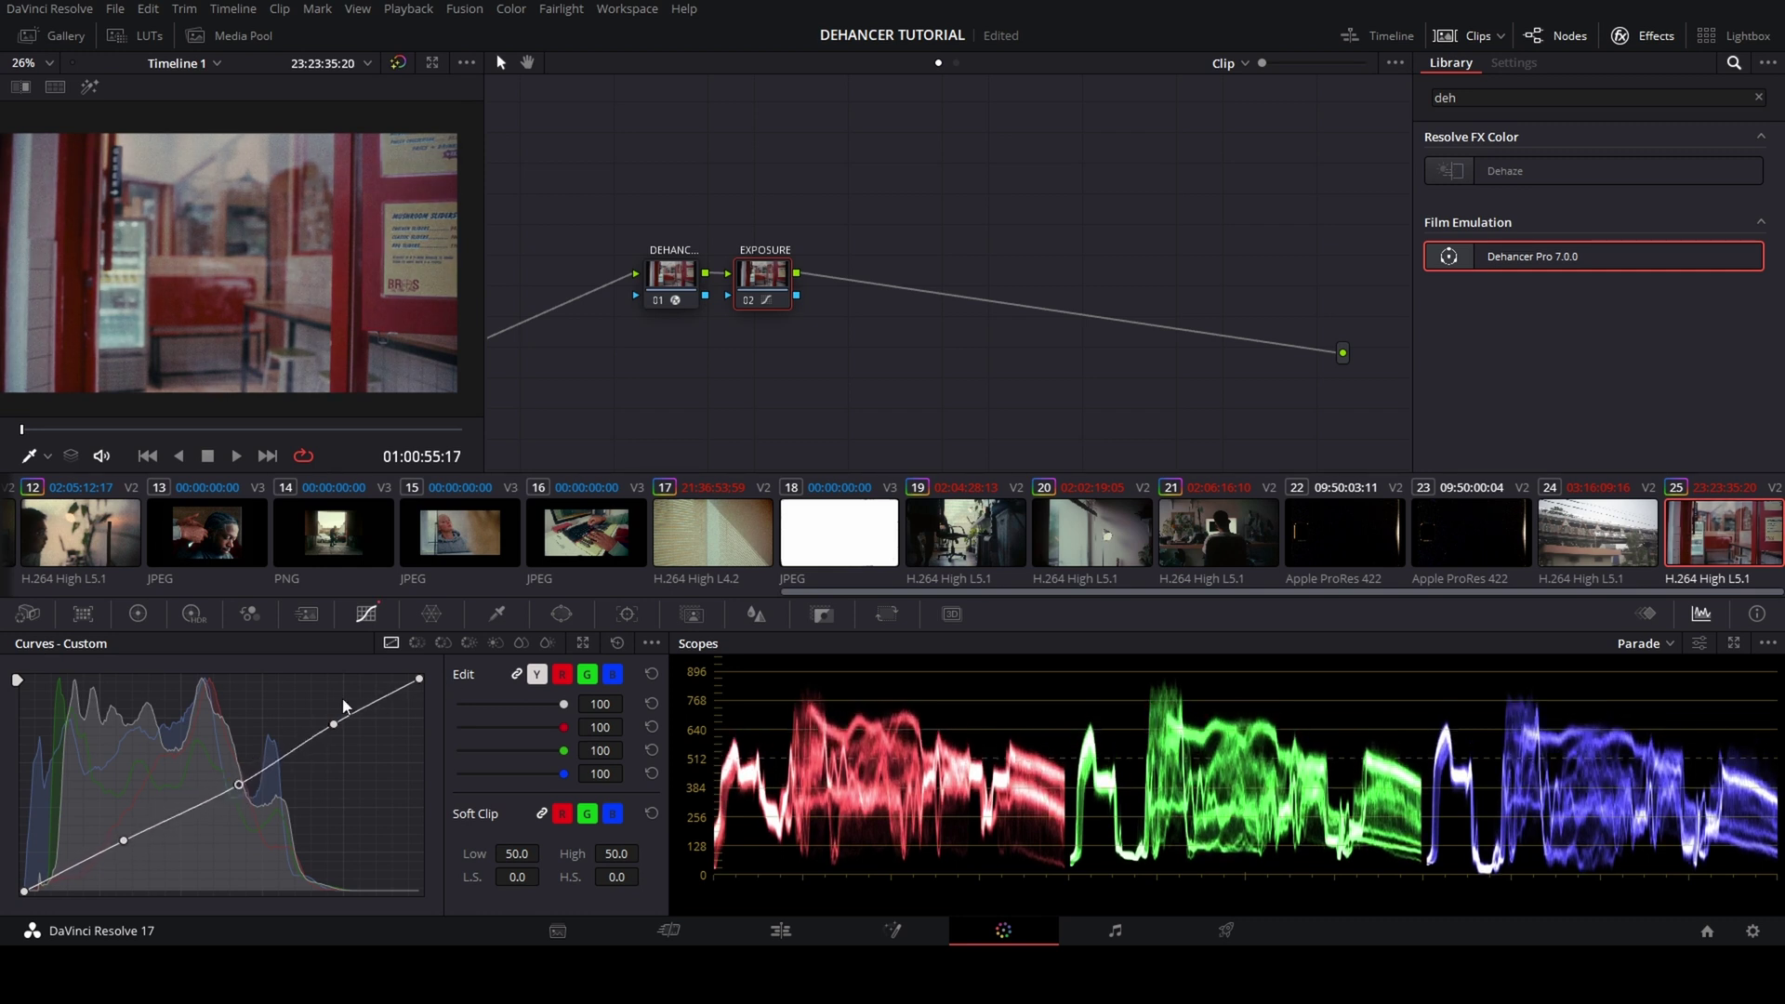
drag(337, 718, 338, 731)
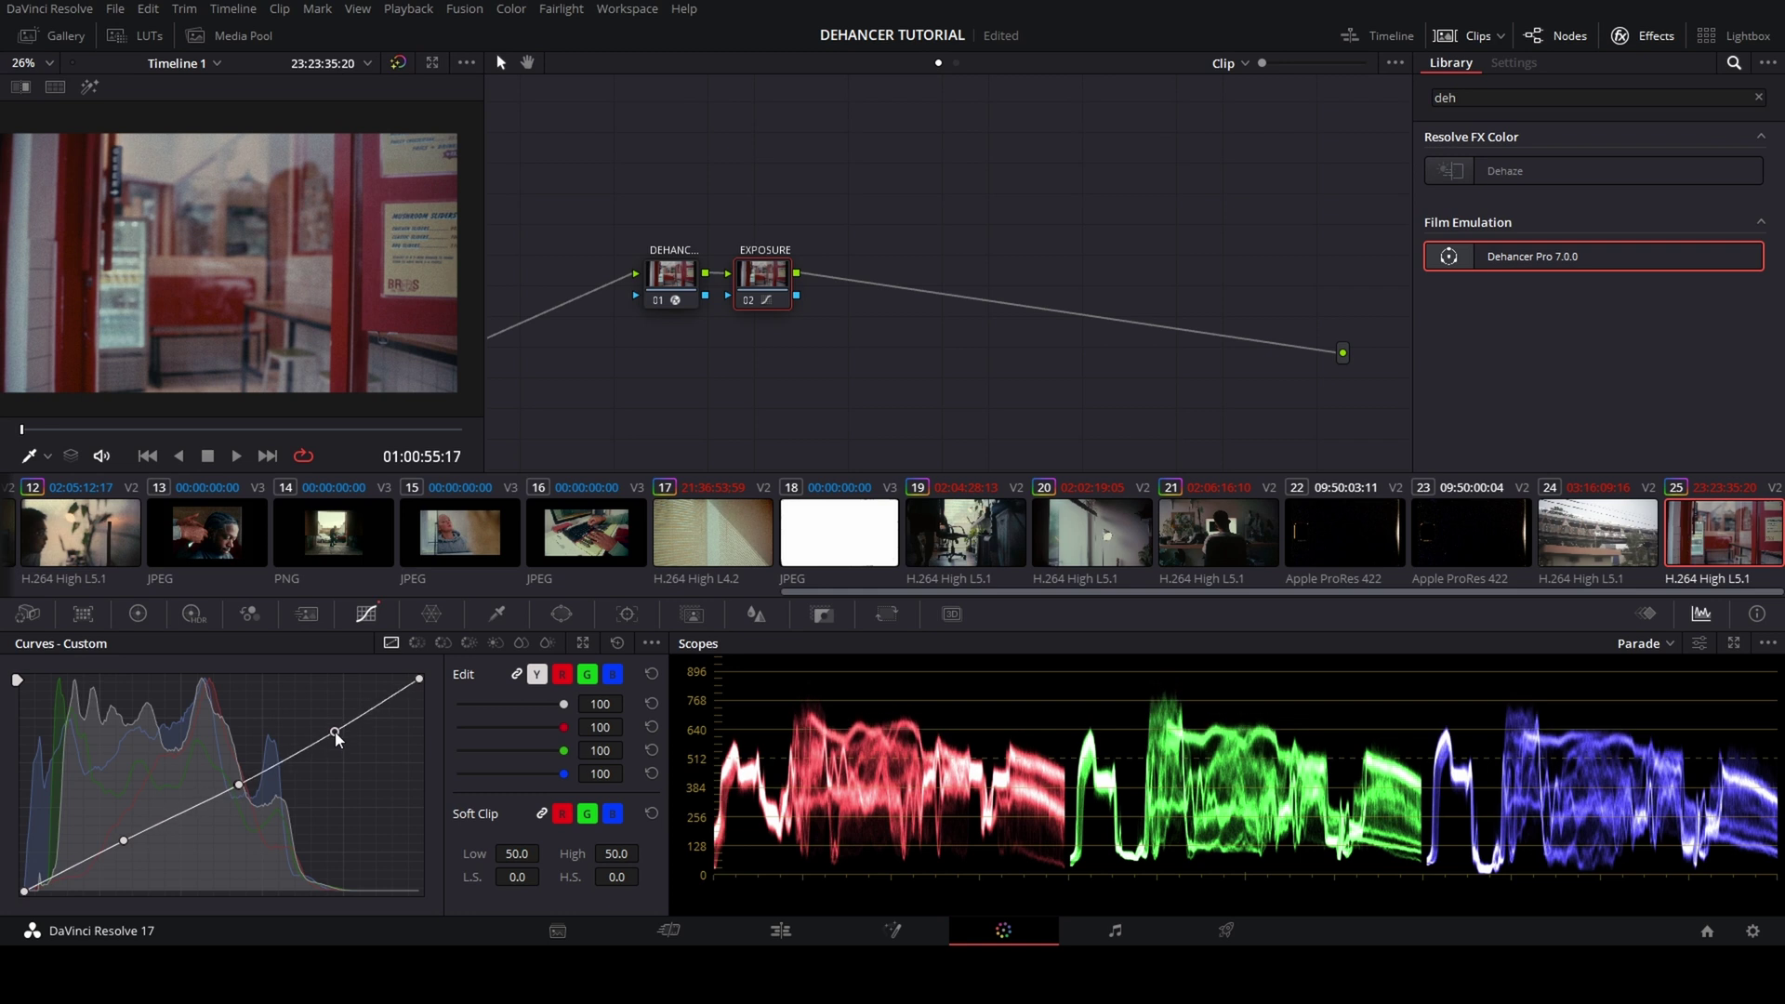
click(750, 301)
click(750, 300)
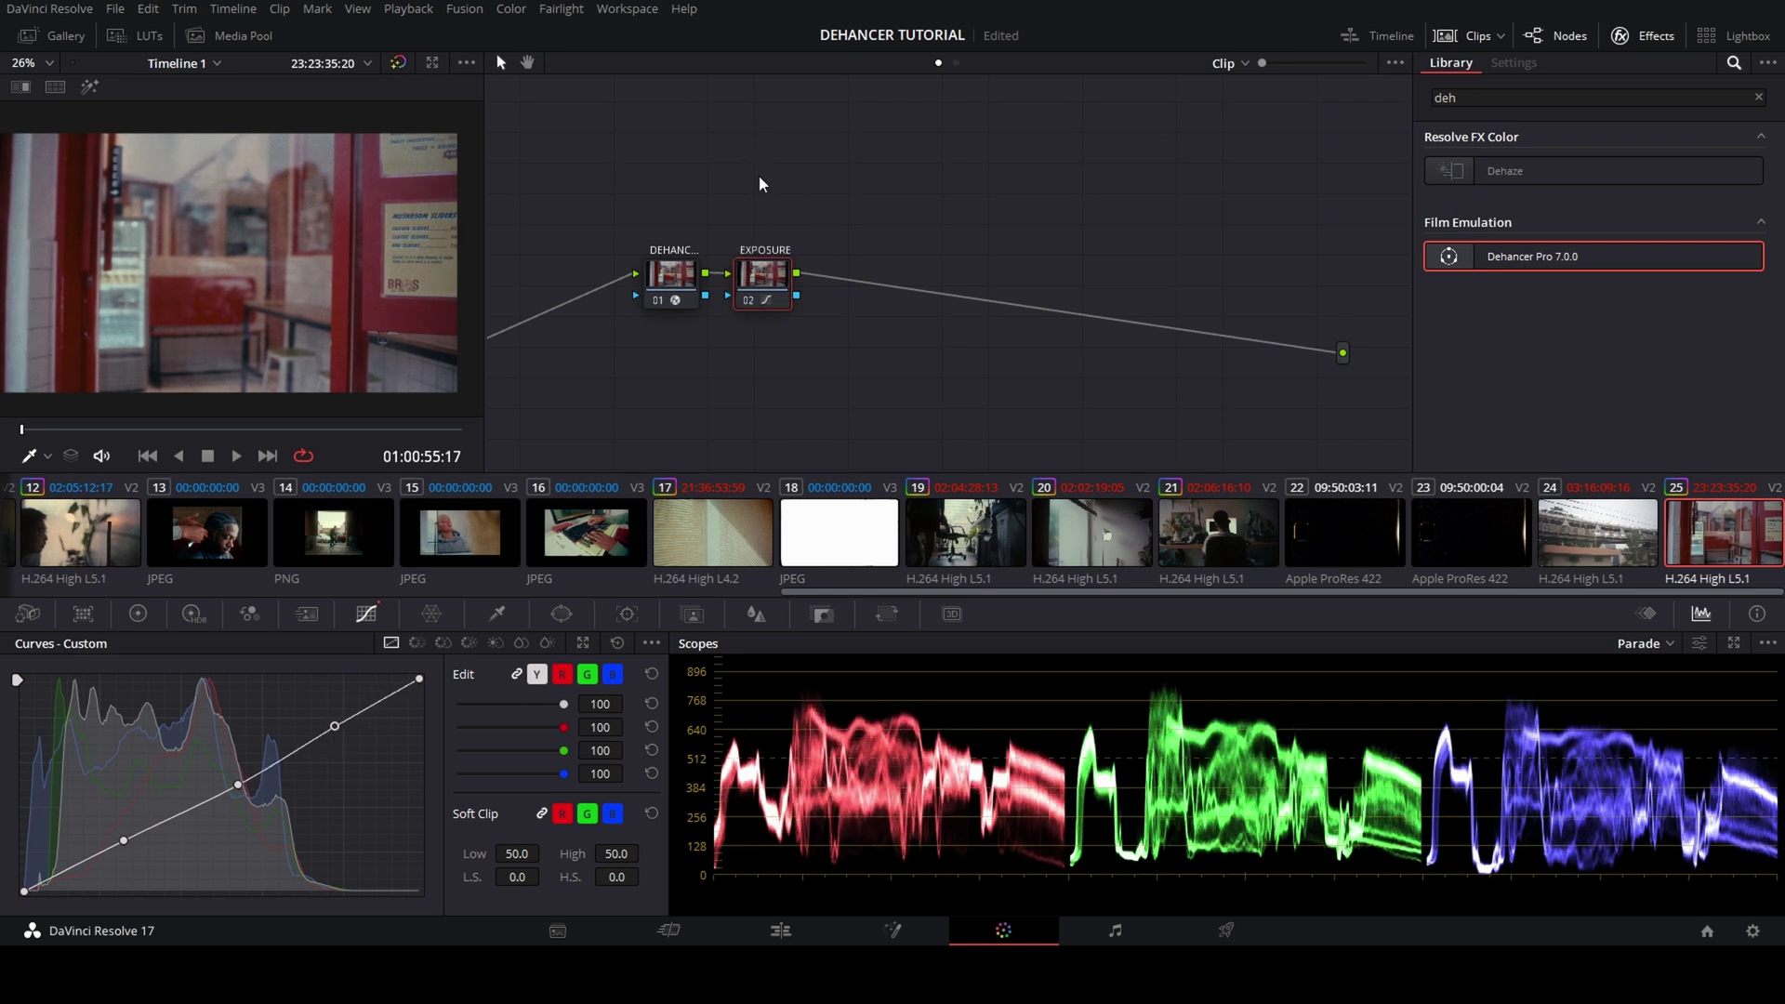
Set the HDR Light wheel's exposure to -0.05 and the Global wheel's exposure to 0.08 in the EXPOSURE node.
click(193, 613)
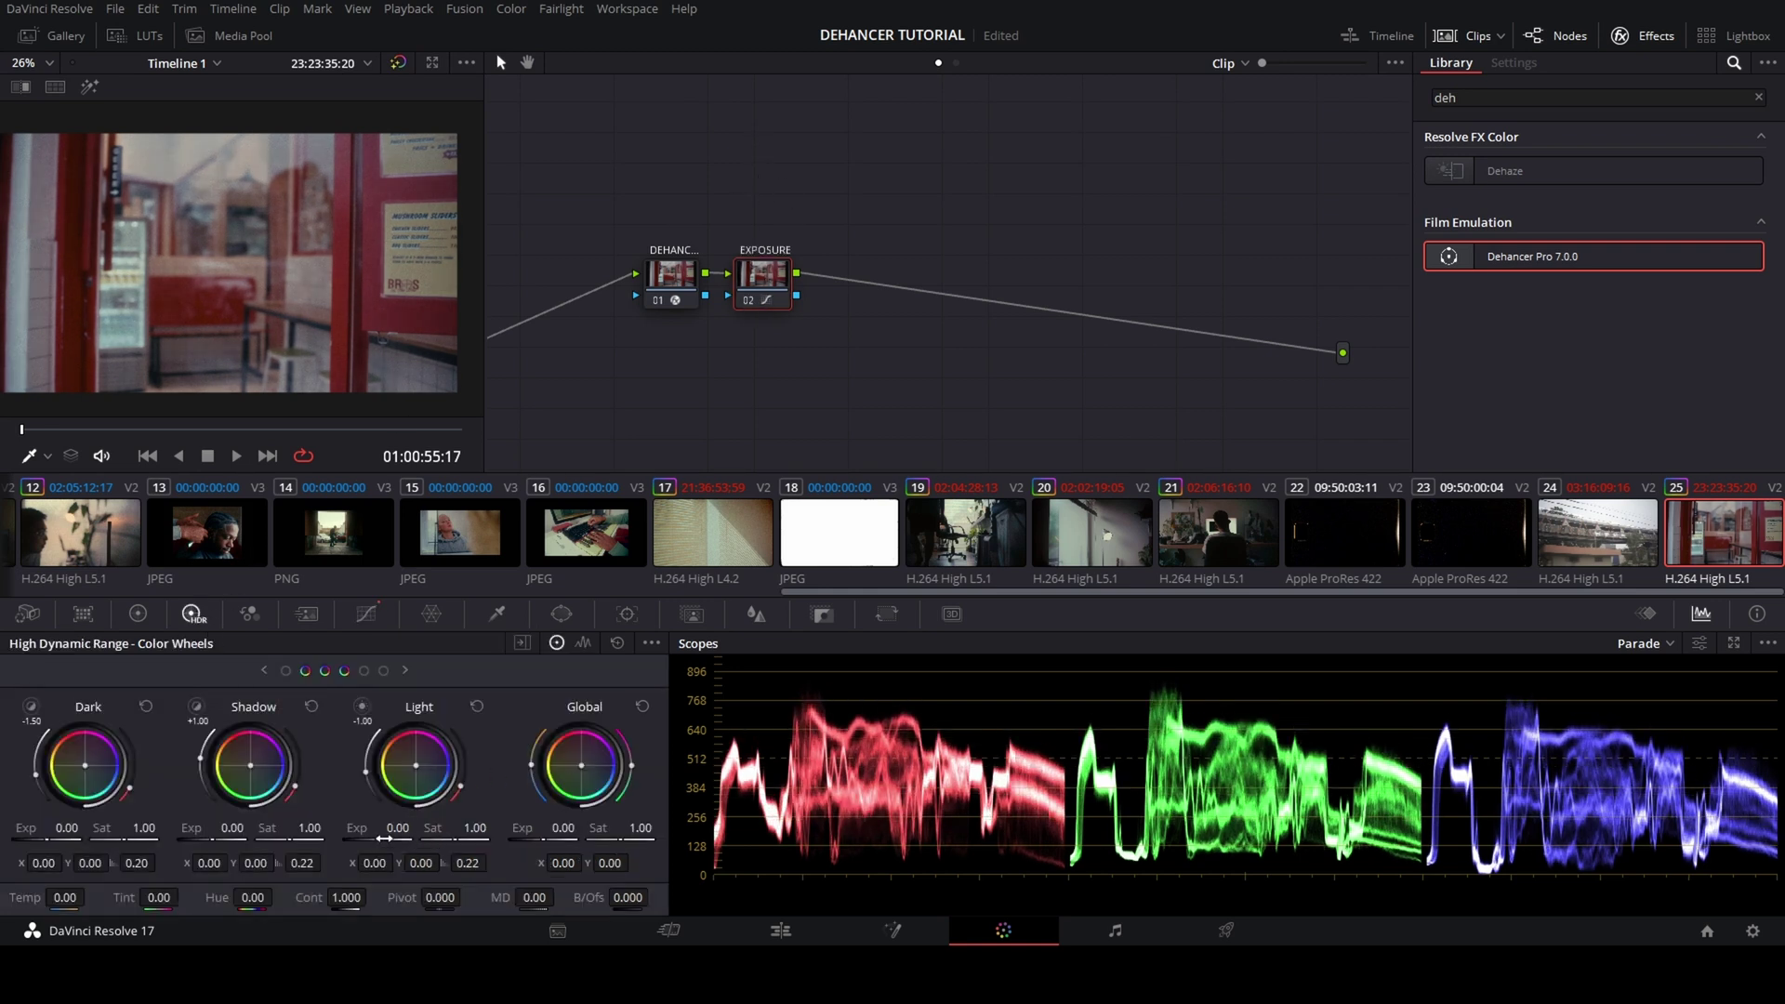
drag(382, 838, 374, 837)
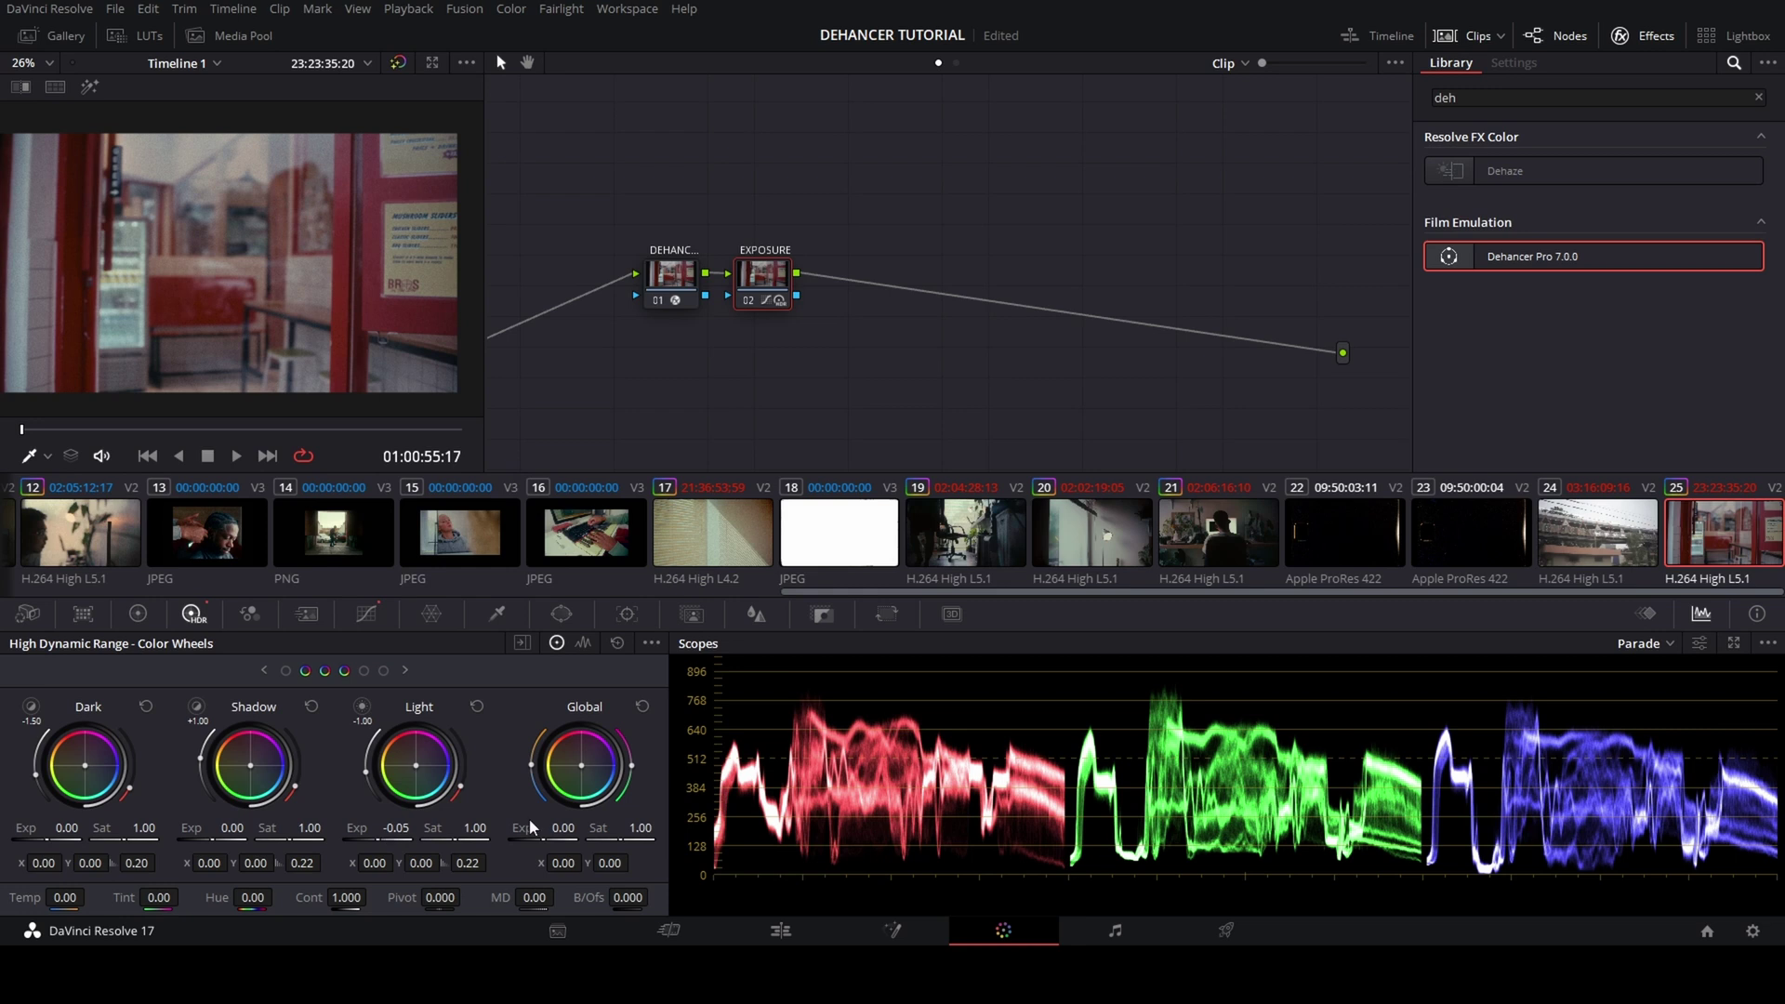
drag(560, 851, 564, 850)
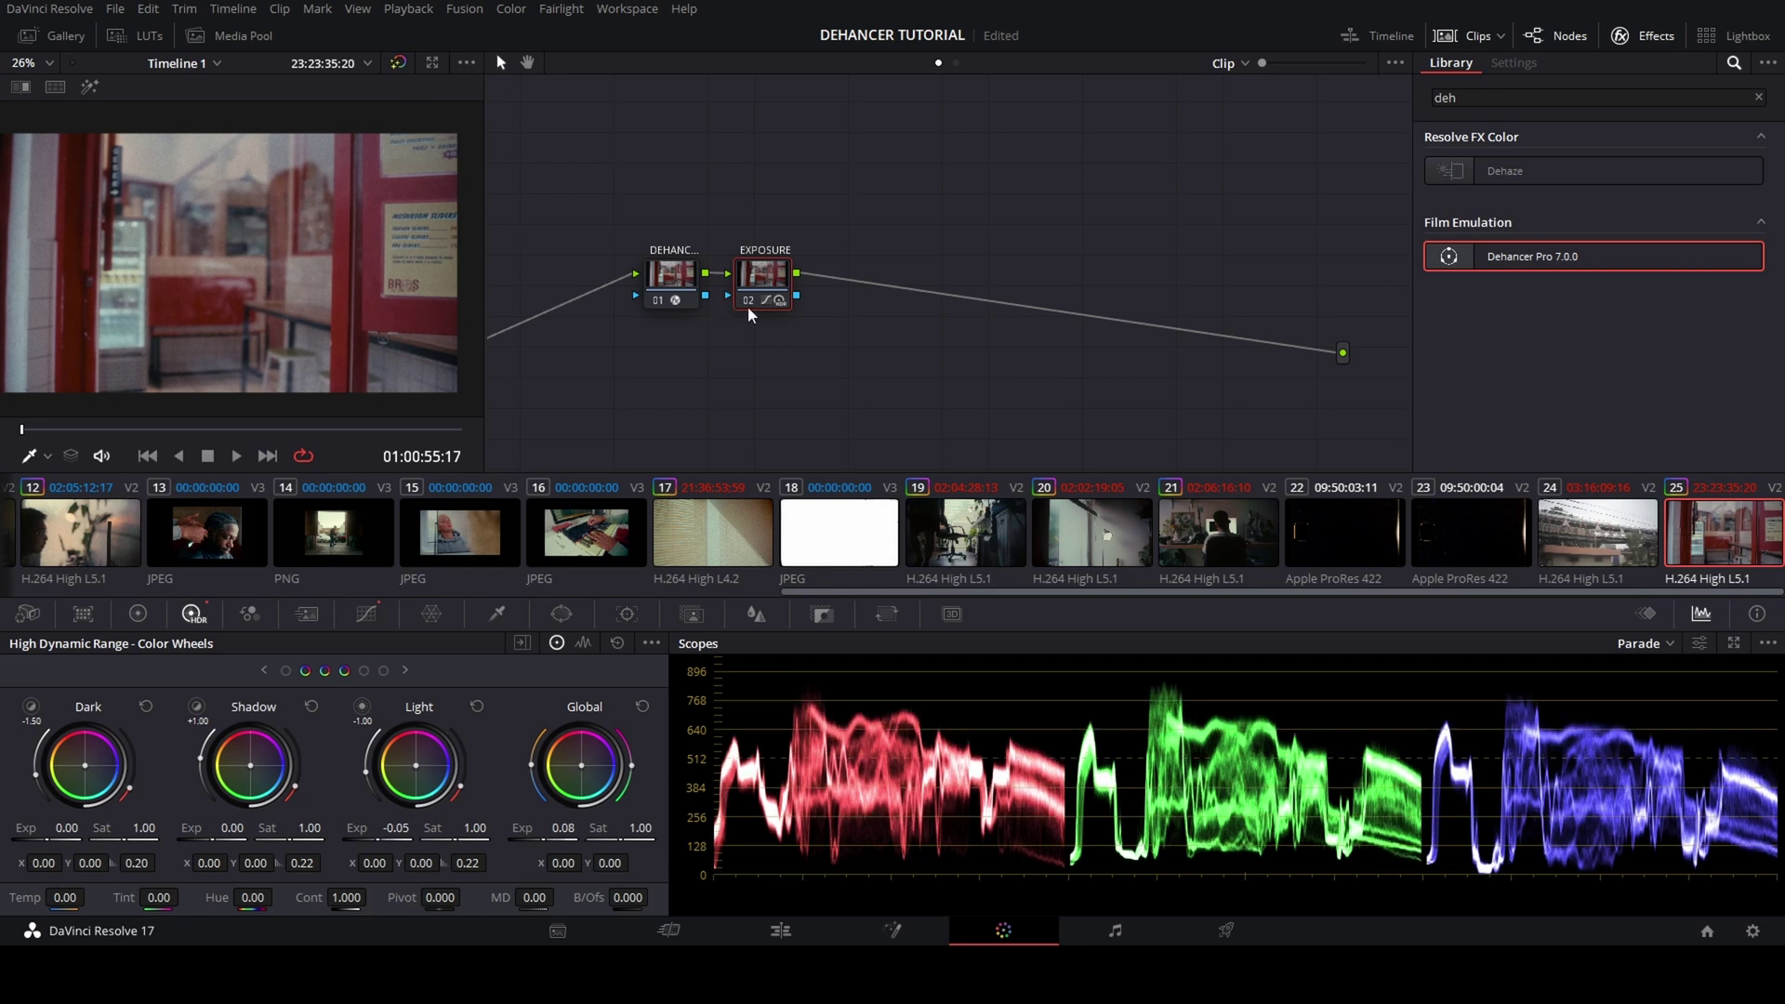
Add a serial node labelled TEMP/TINT and set its temperature to 150 and tint to -3.00.
key(alt+s)
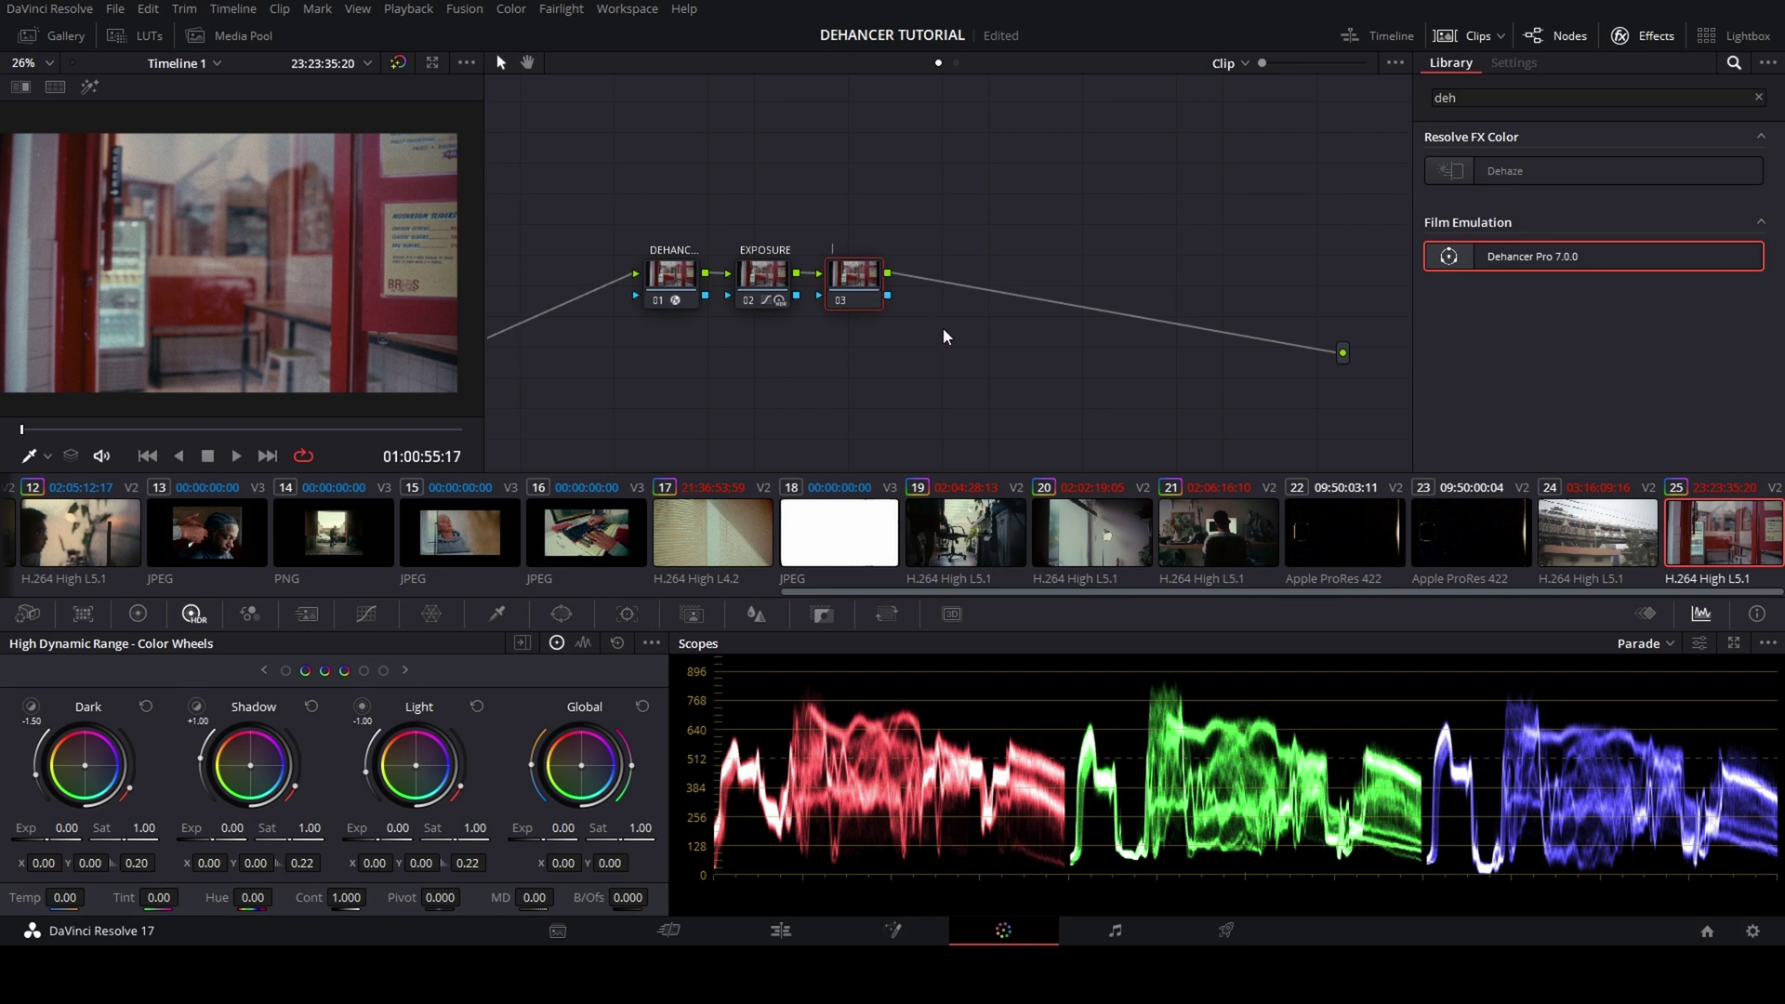
text(TEMP/TINT)
key(Return)
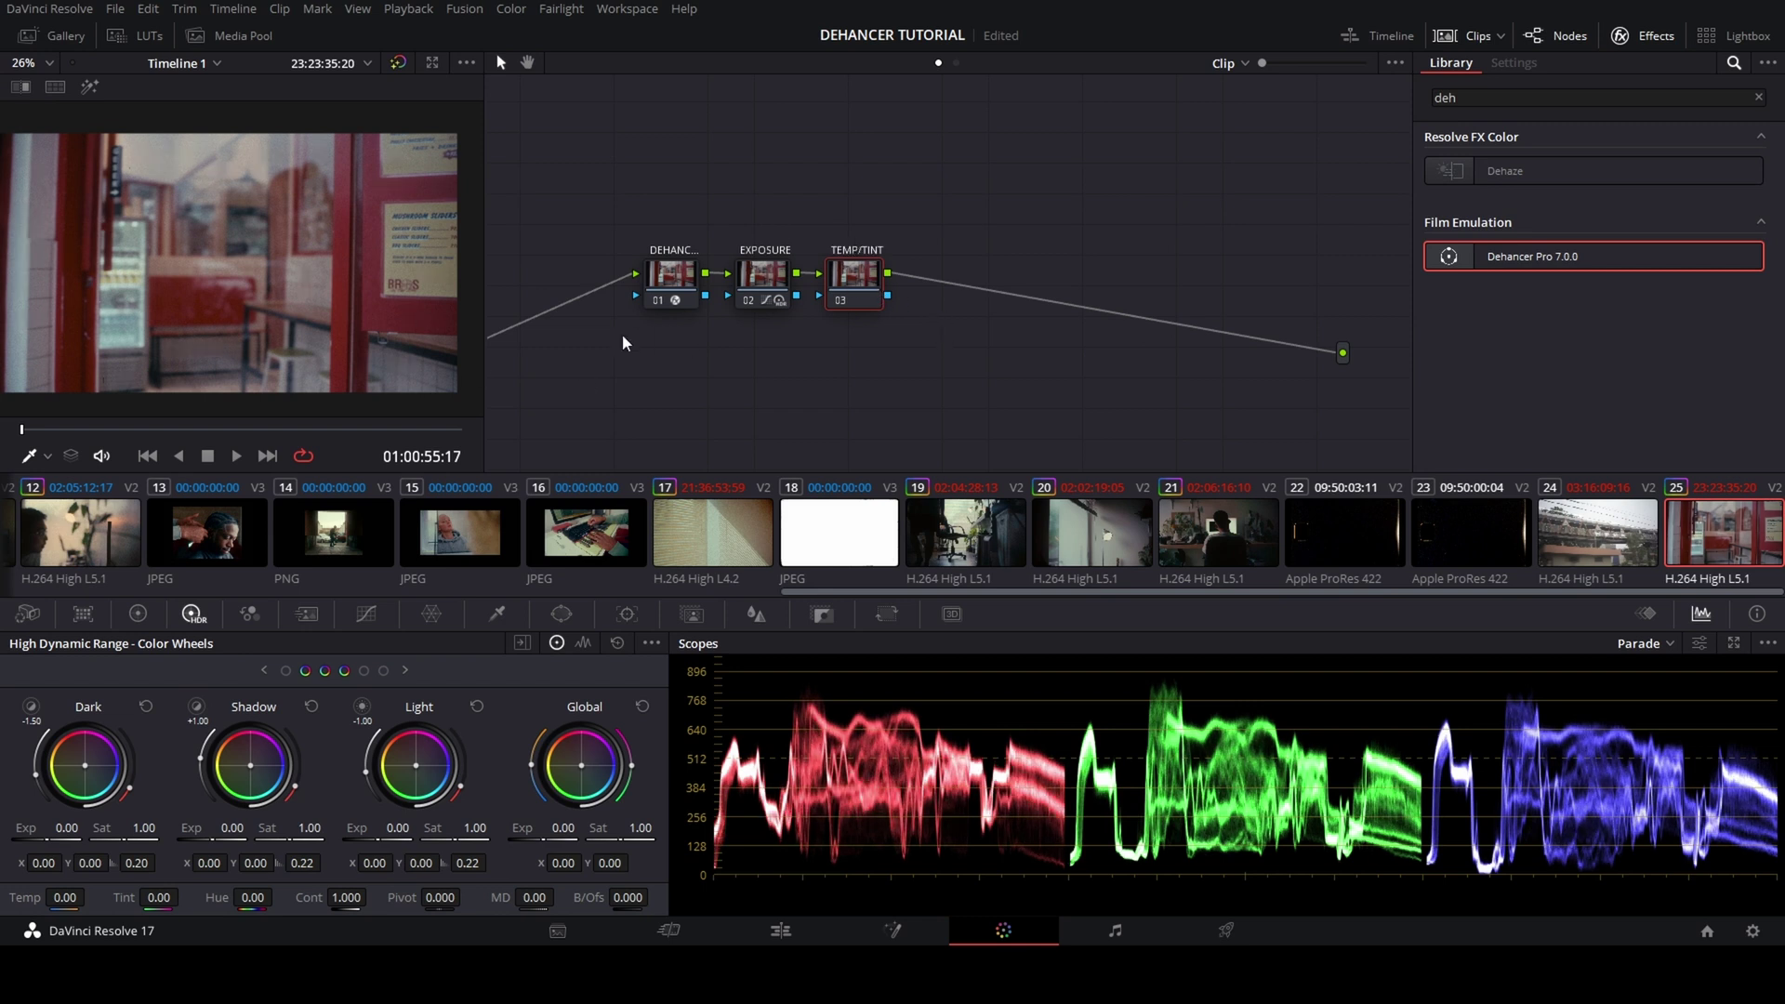
click(138, 613)
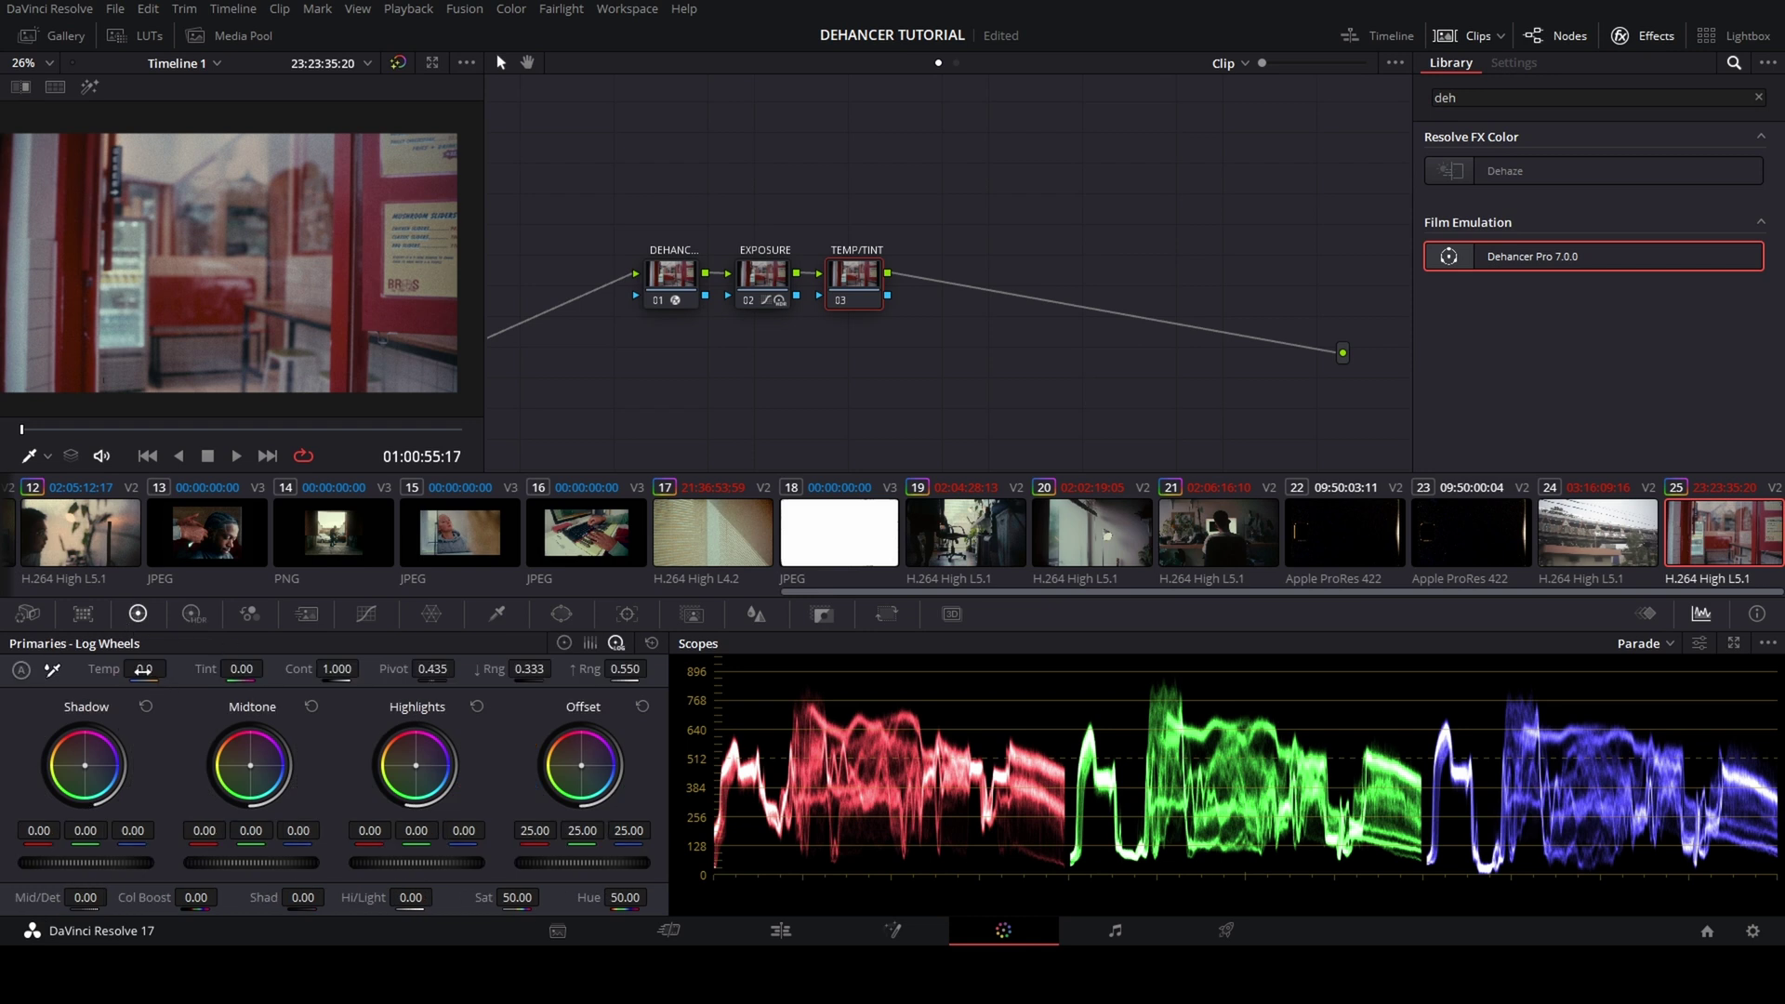
drag(145, 669, 172, 668)
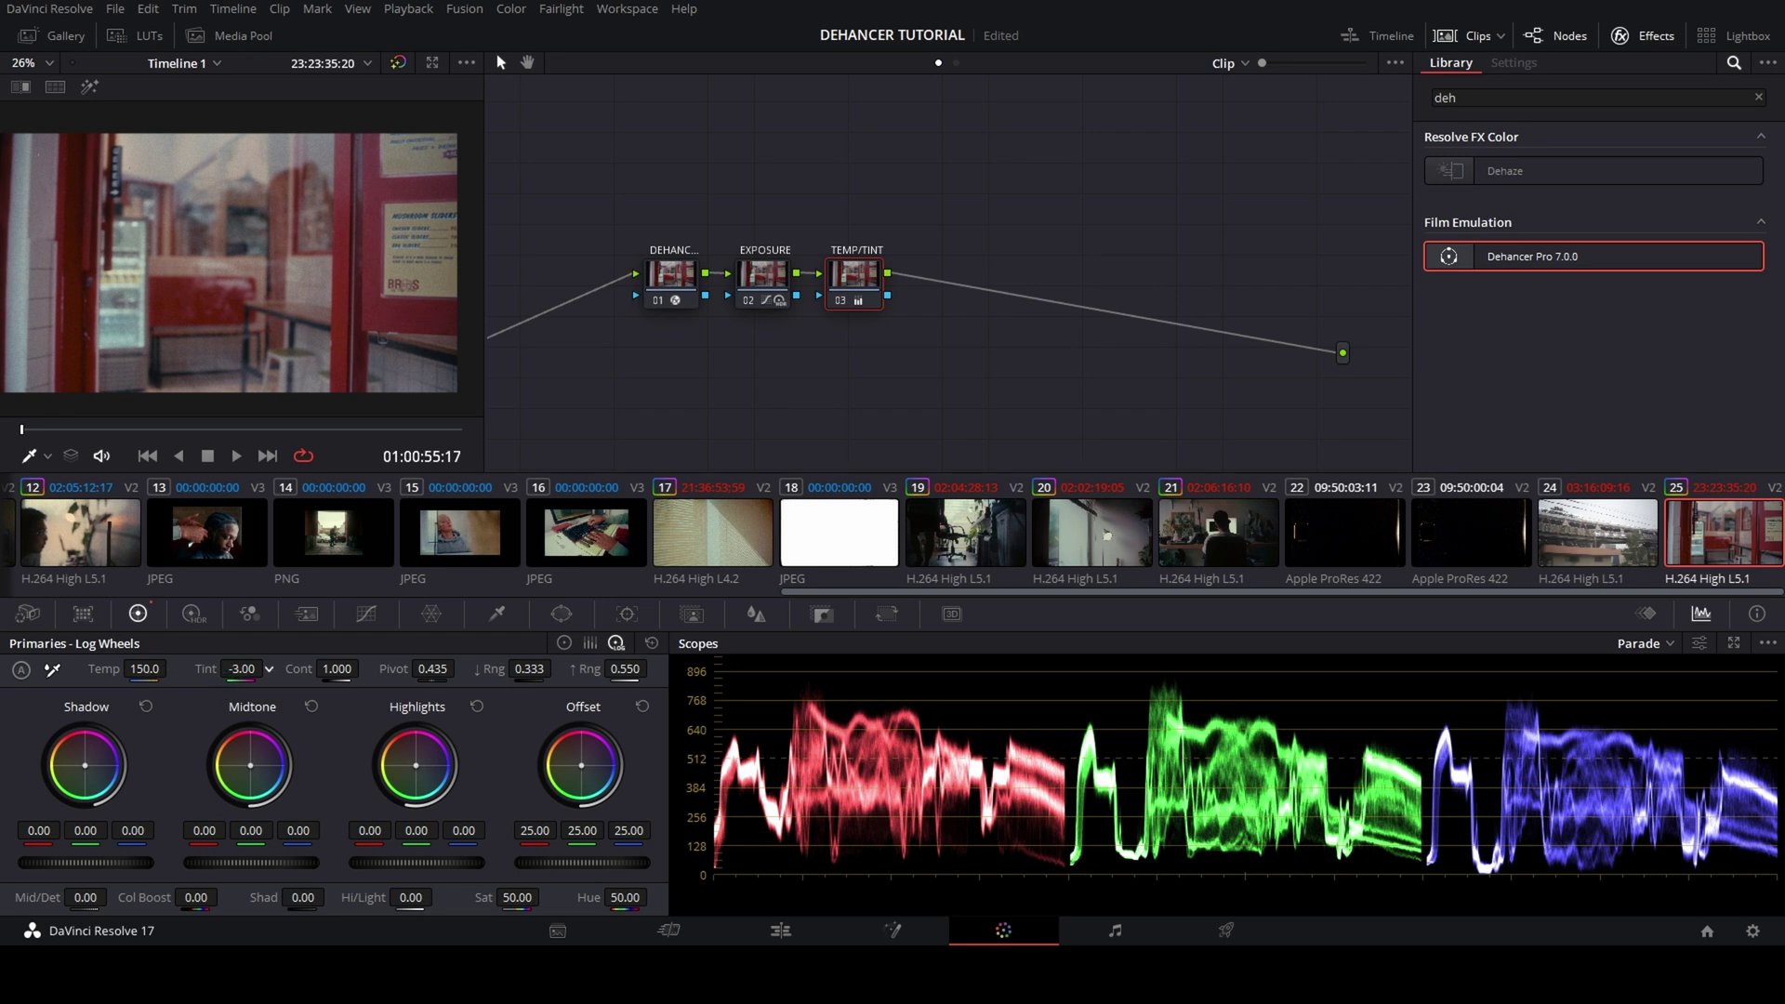
Add a serial node labelled MOOD and tint the log highlights to 0.03, 0.06, -0.70 and the shadows to 0.03, -0.02, 0.05.
key(alt+s)
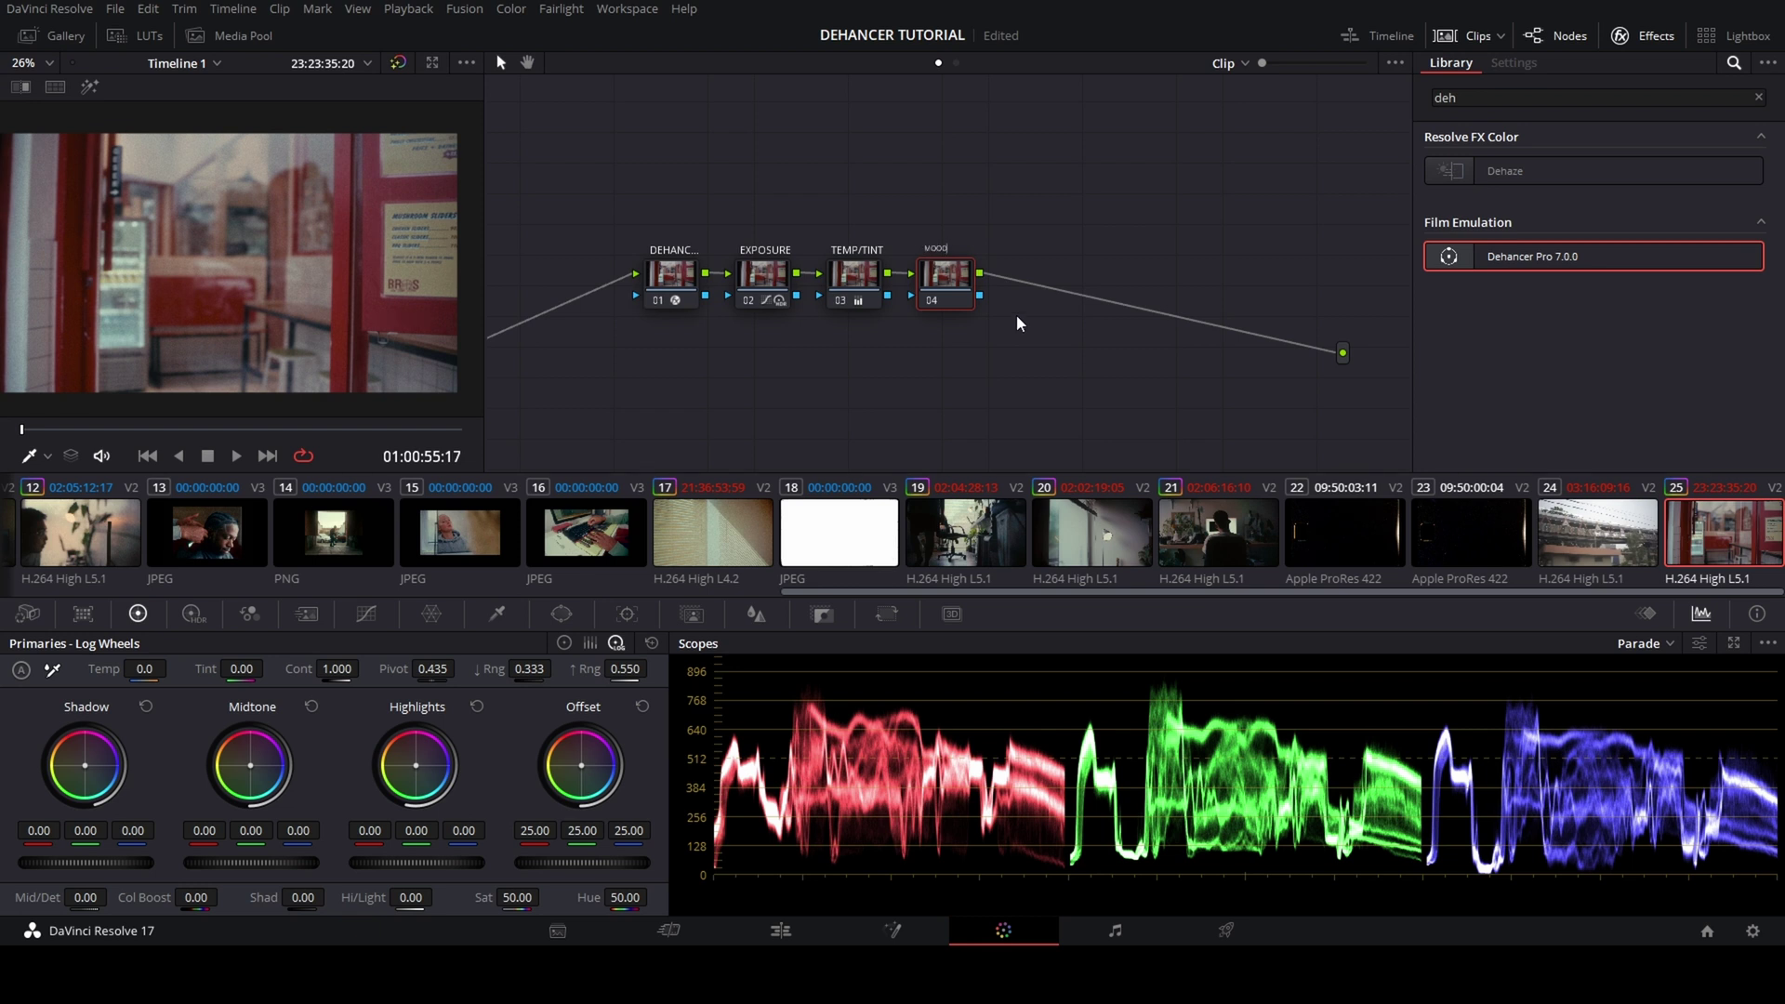
key(Return)
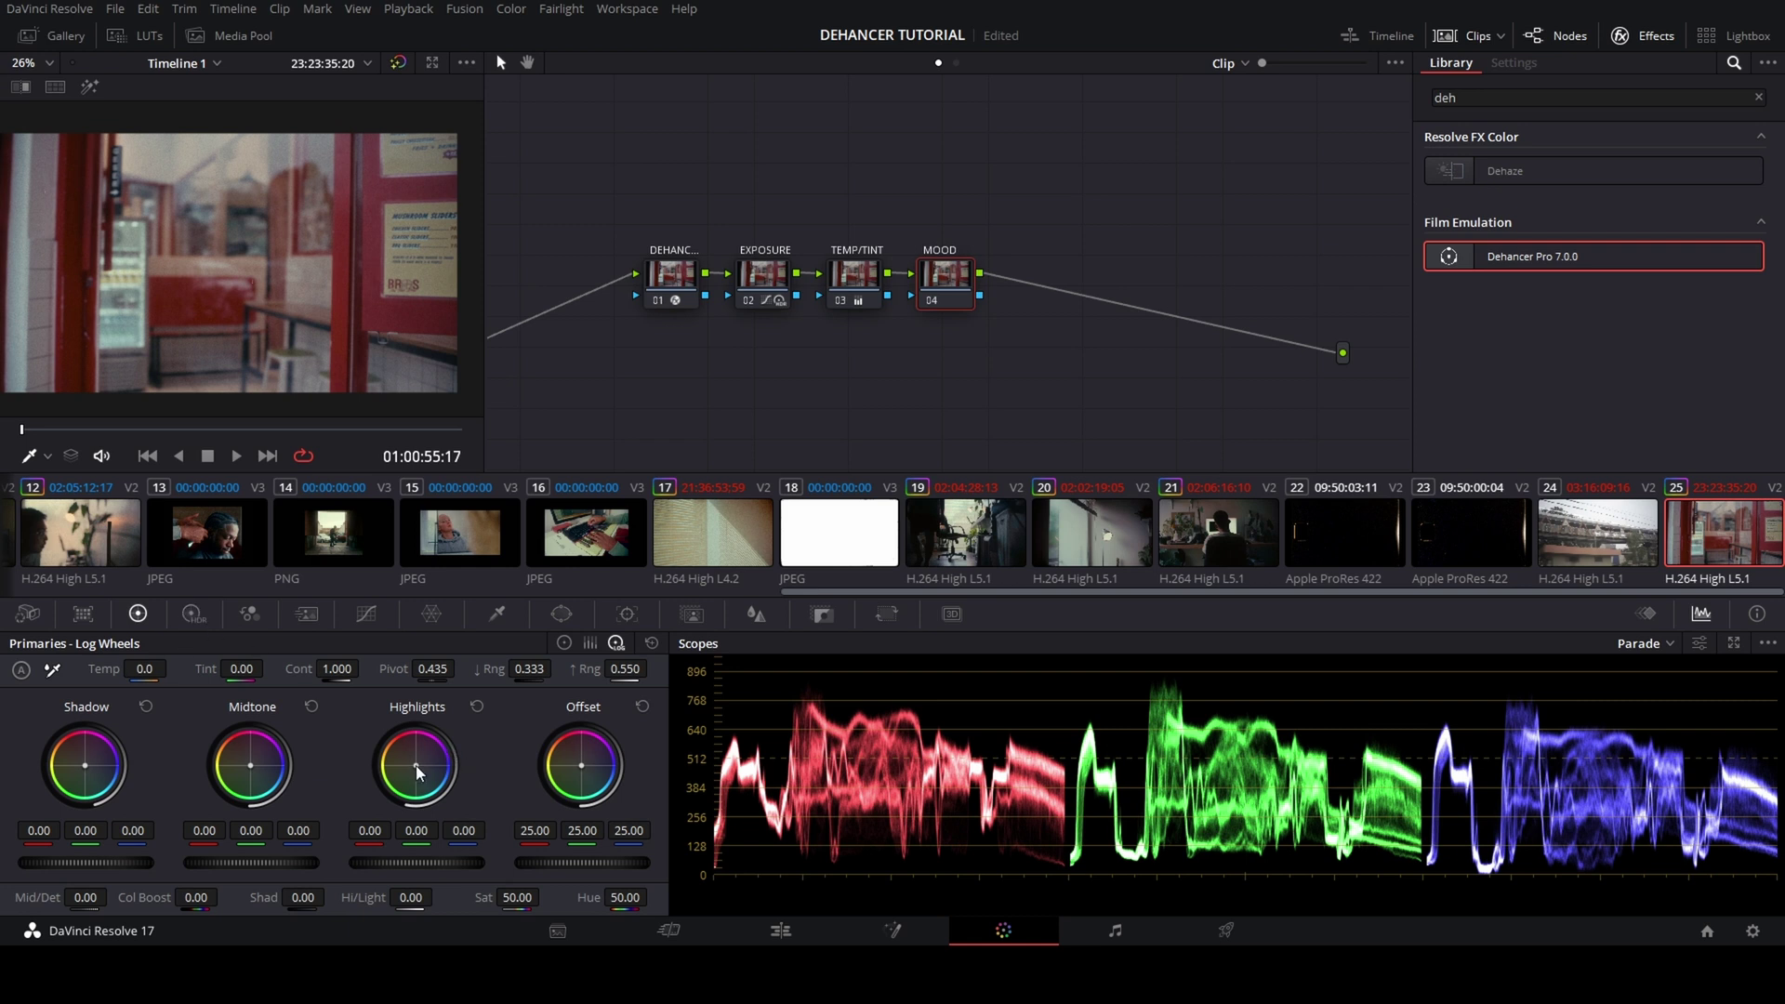
drag(418, 772, 399, 764)
drag(88, 765, 139, 748)
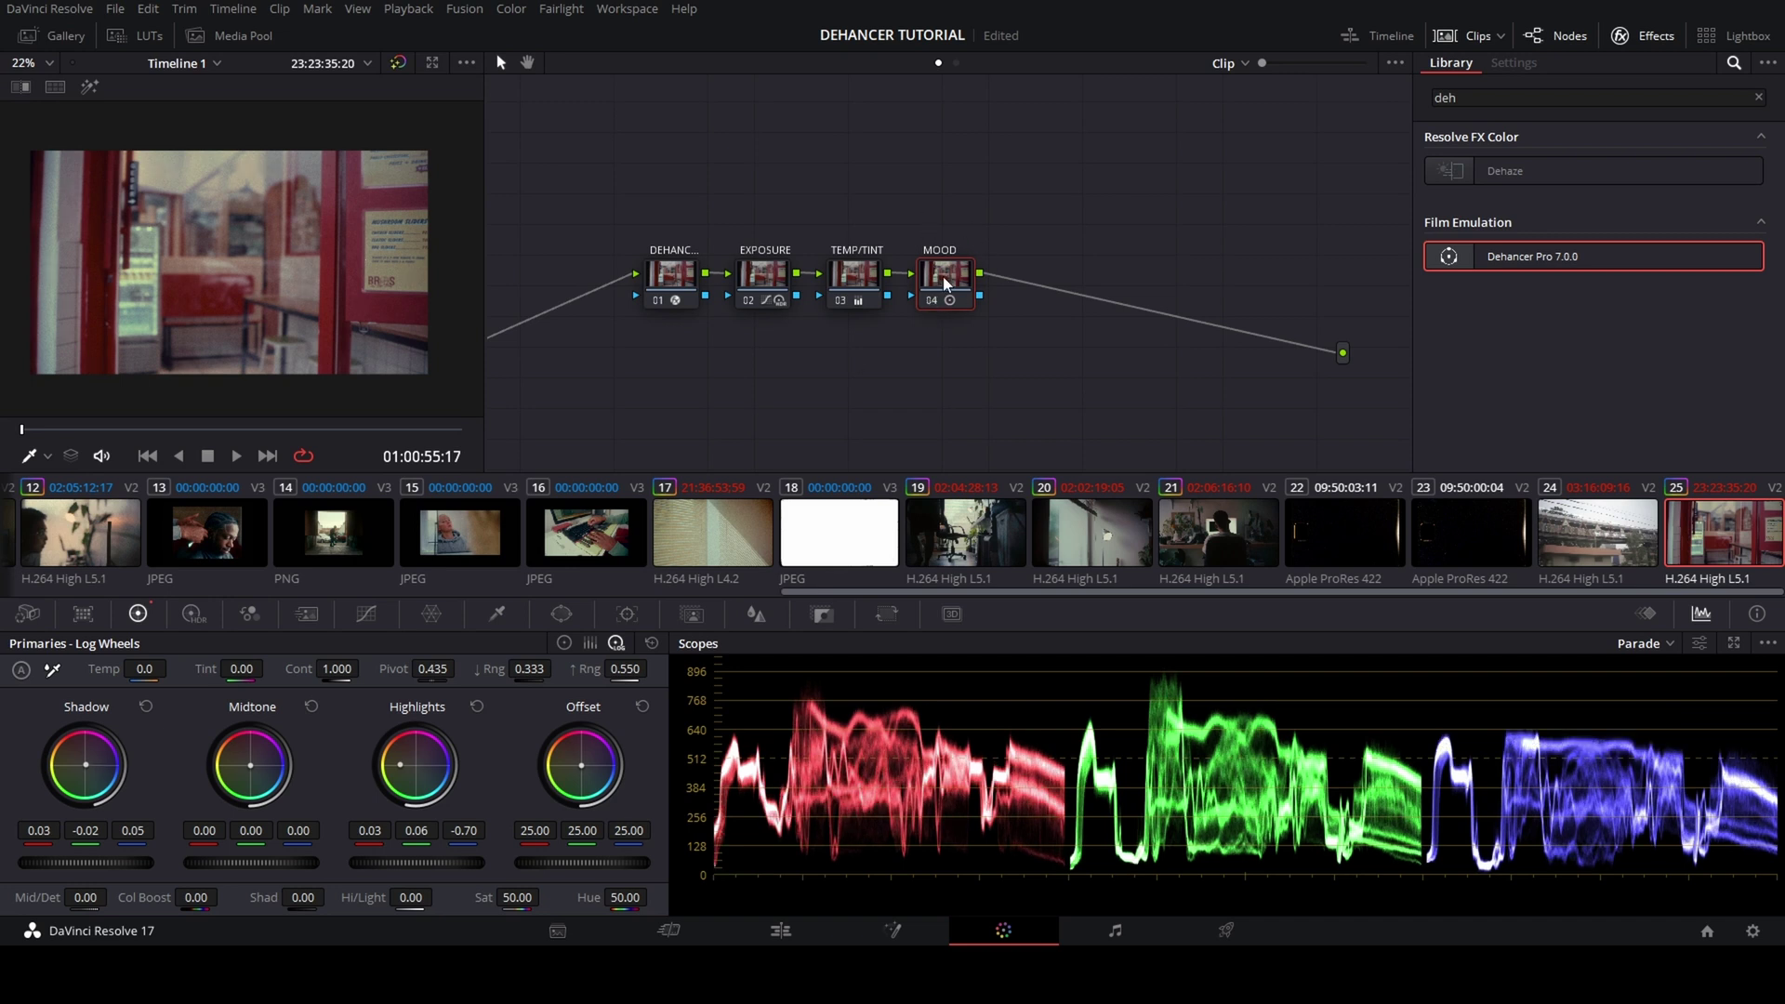
Add a serial node labelled GAUSSIAN and apply Gaussian Blur to it with horizontal and vertical strength of 1.000.
key(alt+s)
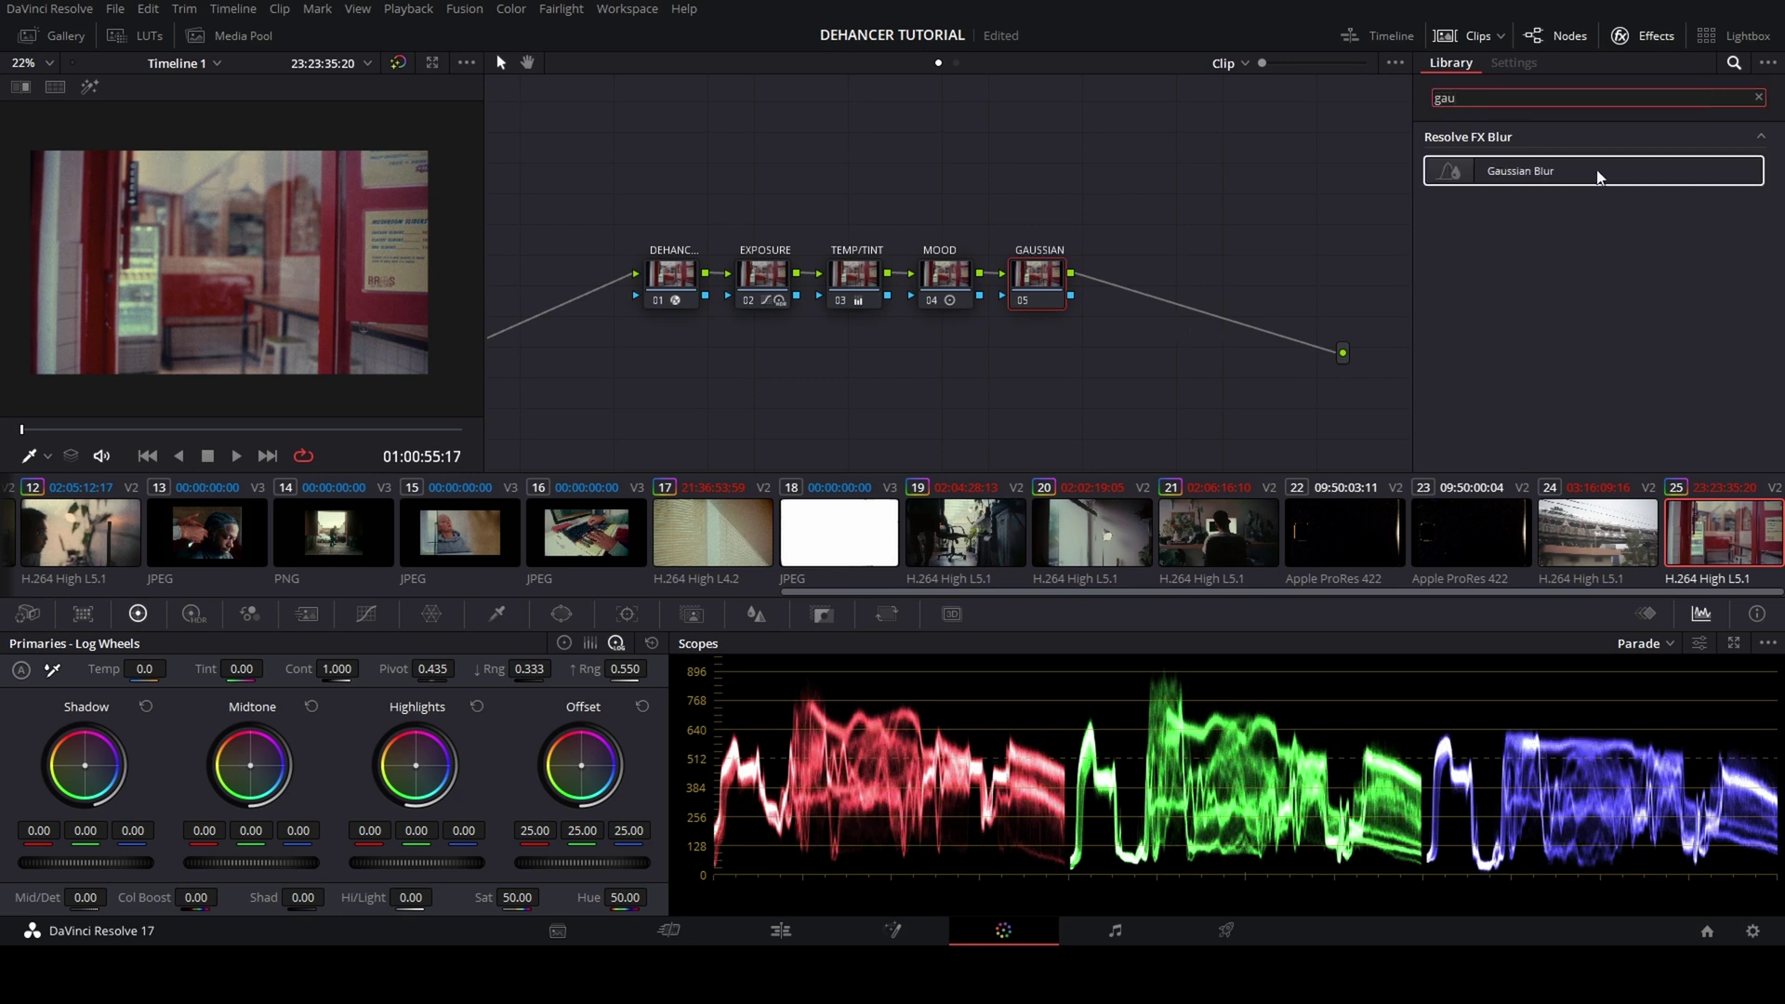
drag(1597, 171, 1039, 277)
drag(1588, 164, 1741, 168)
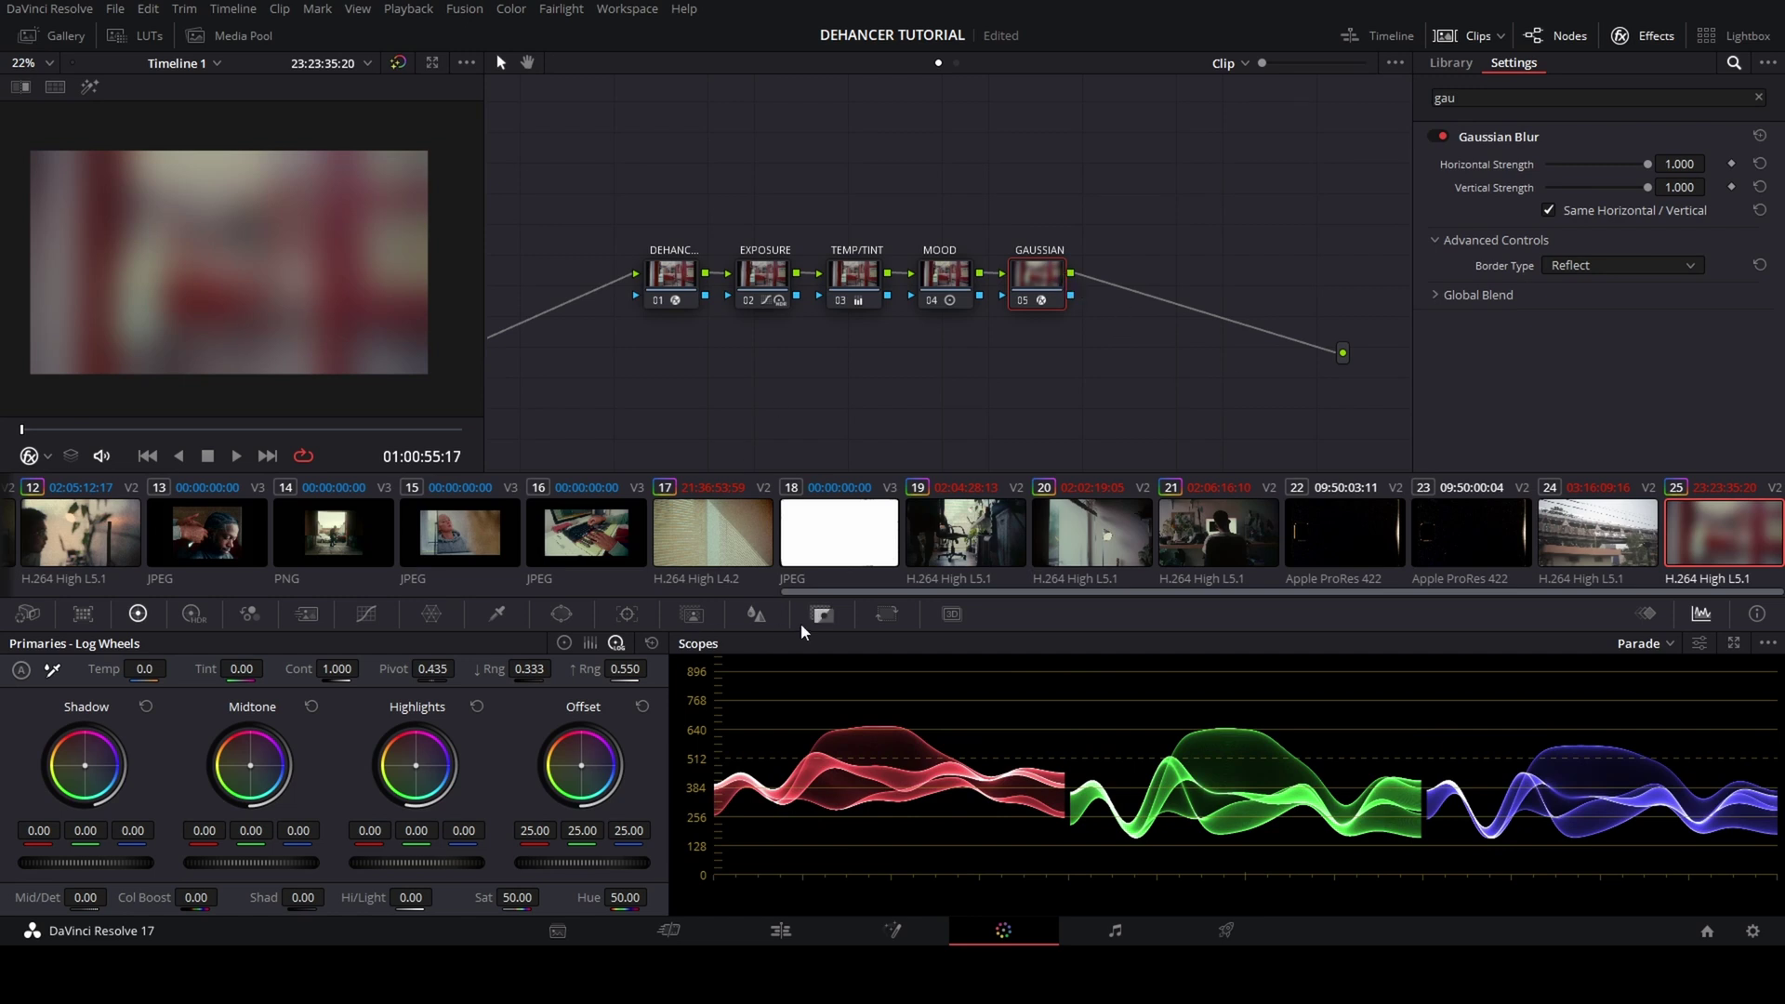
Reduce the GAUSSIAN node's key output gain to 0.099 and shift the node slightly closer to MOOD.
click(822, 613)
drag(448, 800, 485, 792)
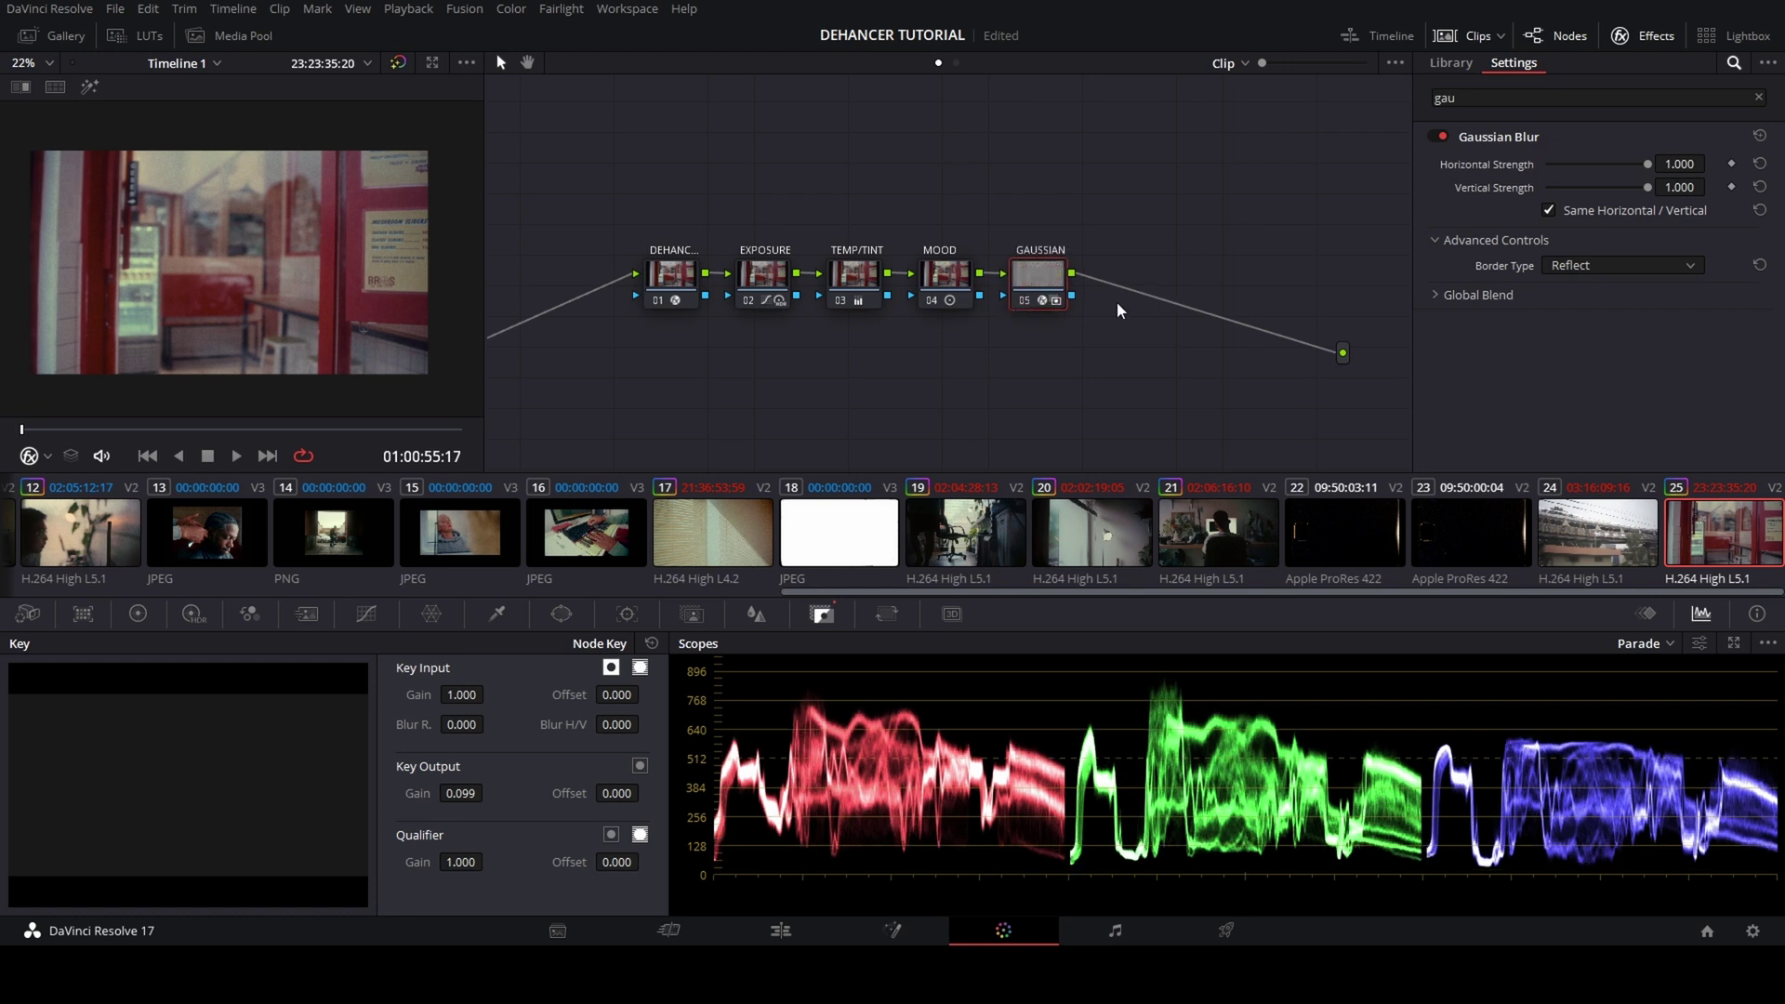
drag(1051, 288, 1044, 288)
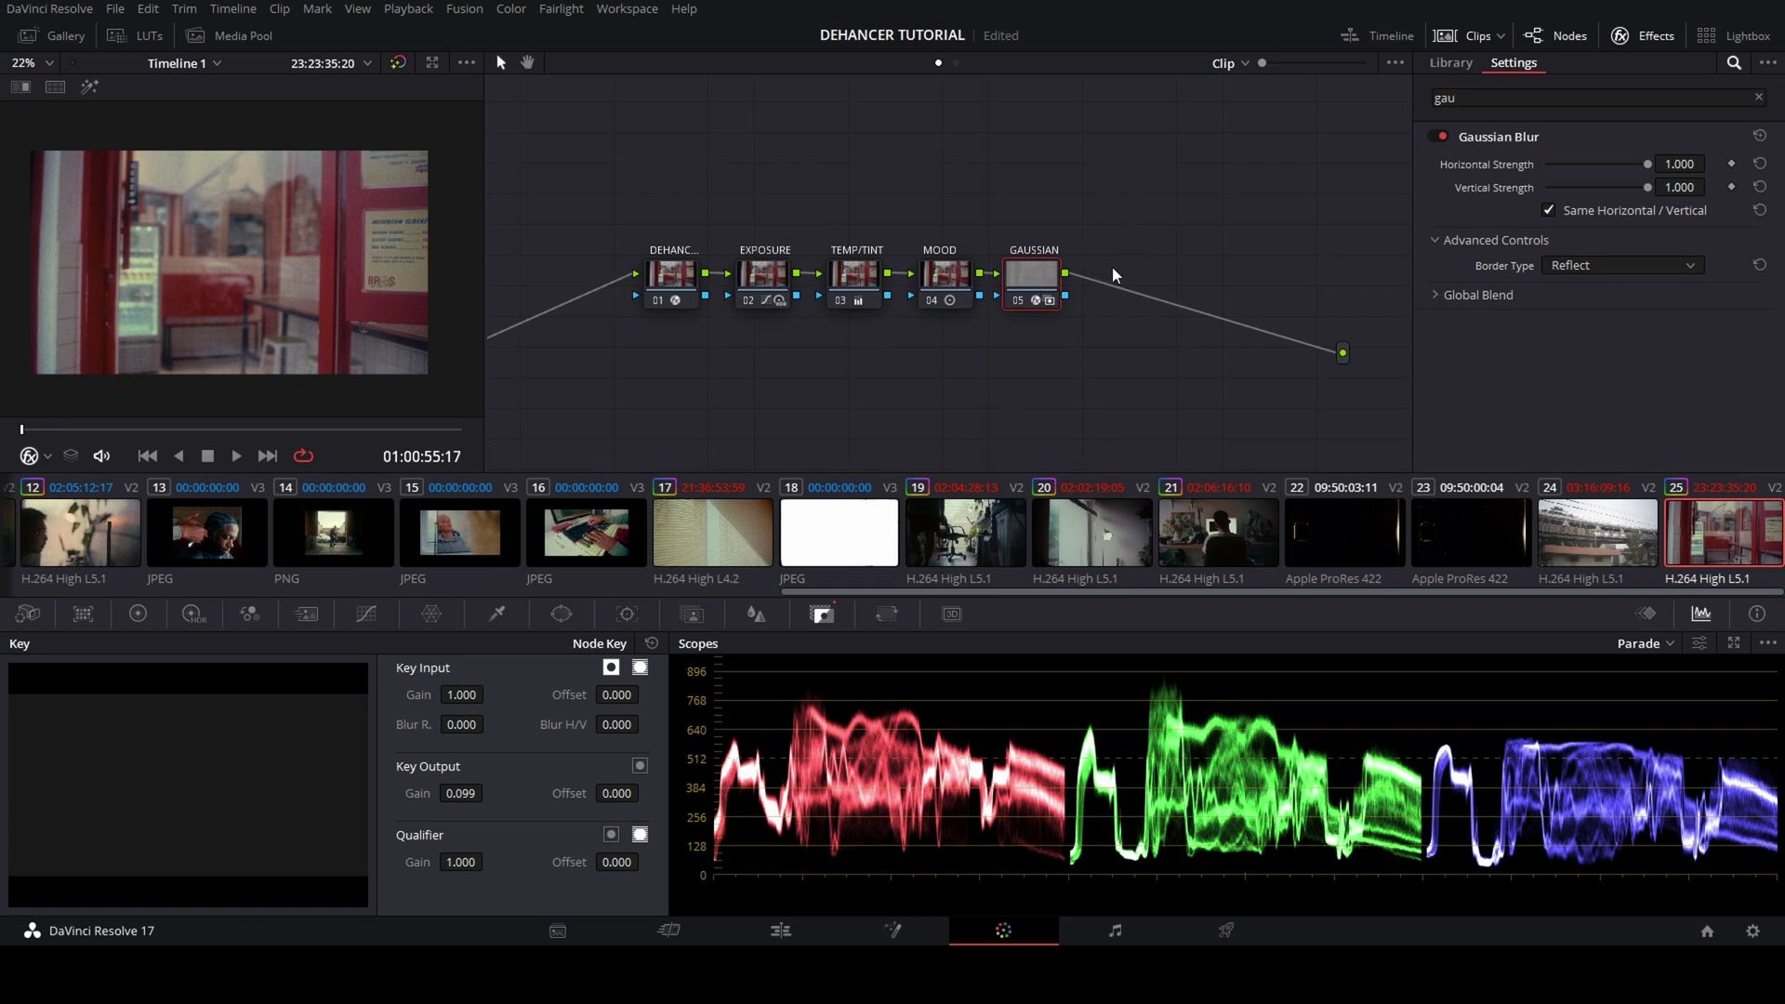
Add a serial node with the Film Grain effect, using the 16mm 500T preset and a slightly higher opacity.
key(alt+s)
key(BackSpace)
key(BackSpace)
key(BackSpace)
text(grain)
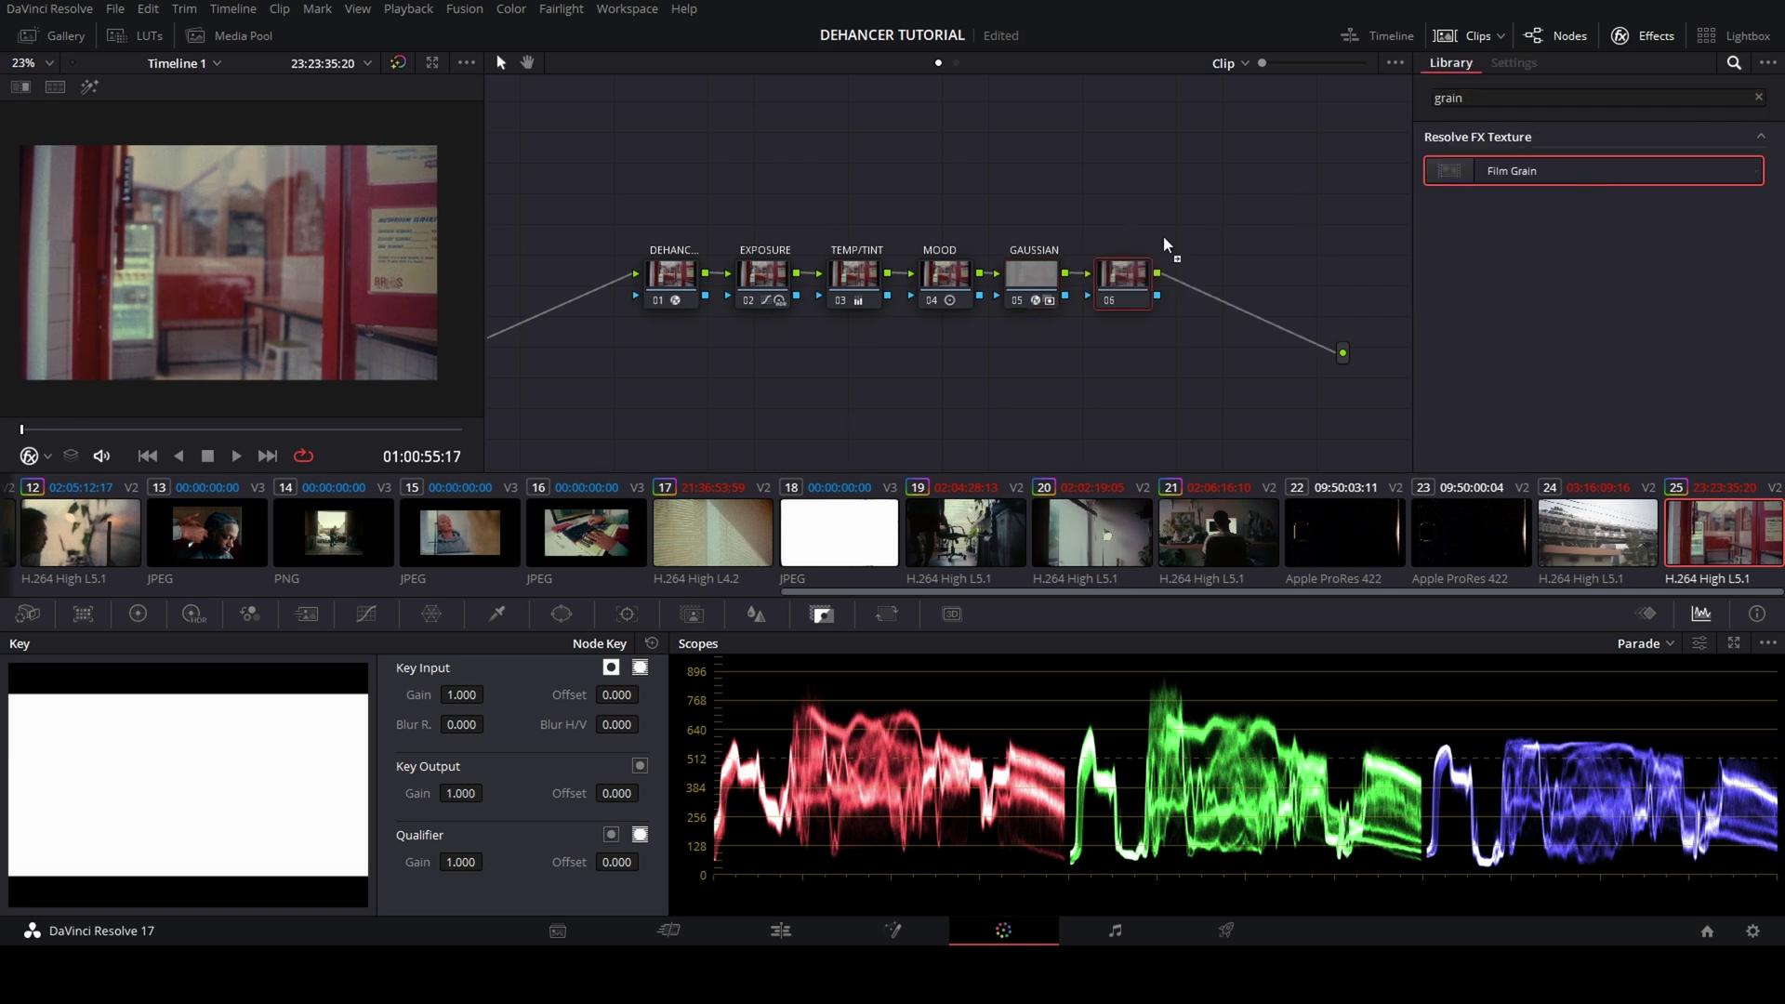
double_click(1533, 171)
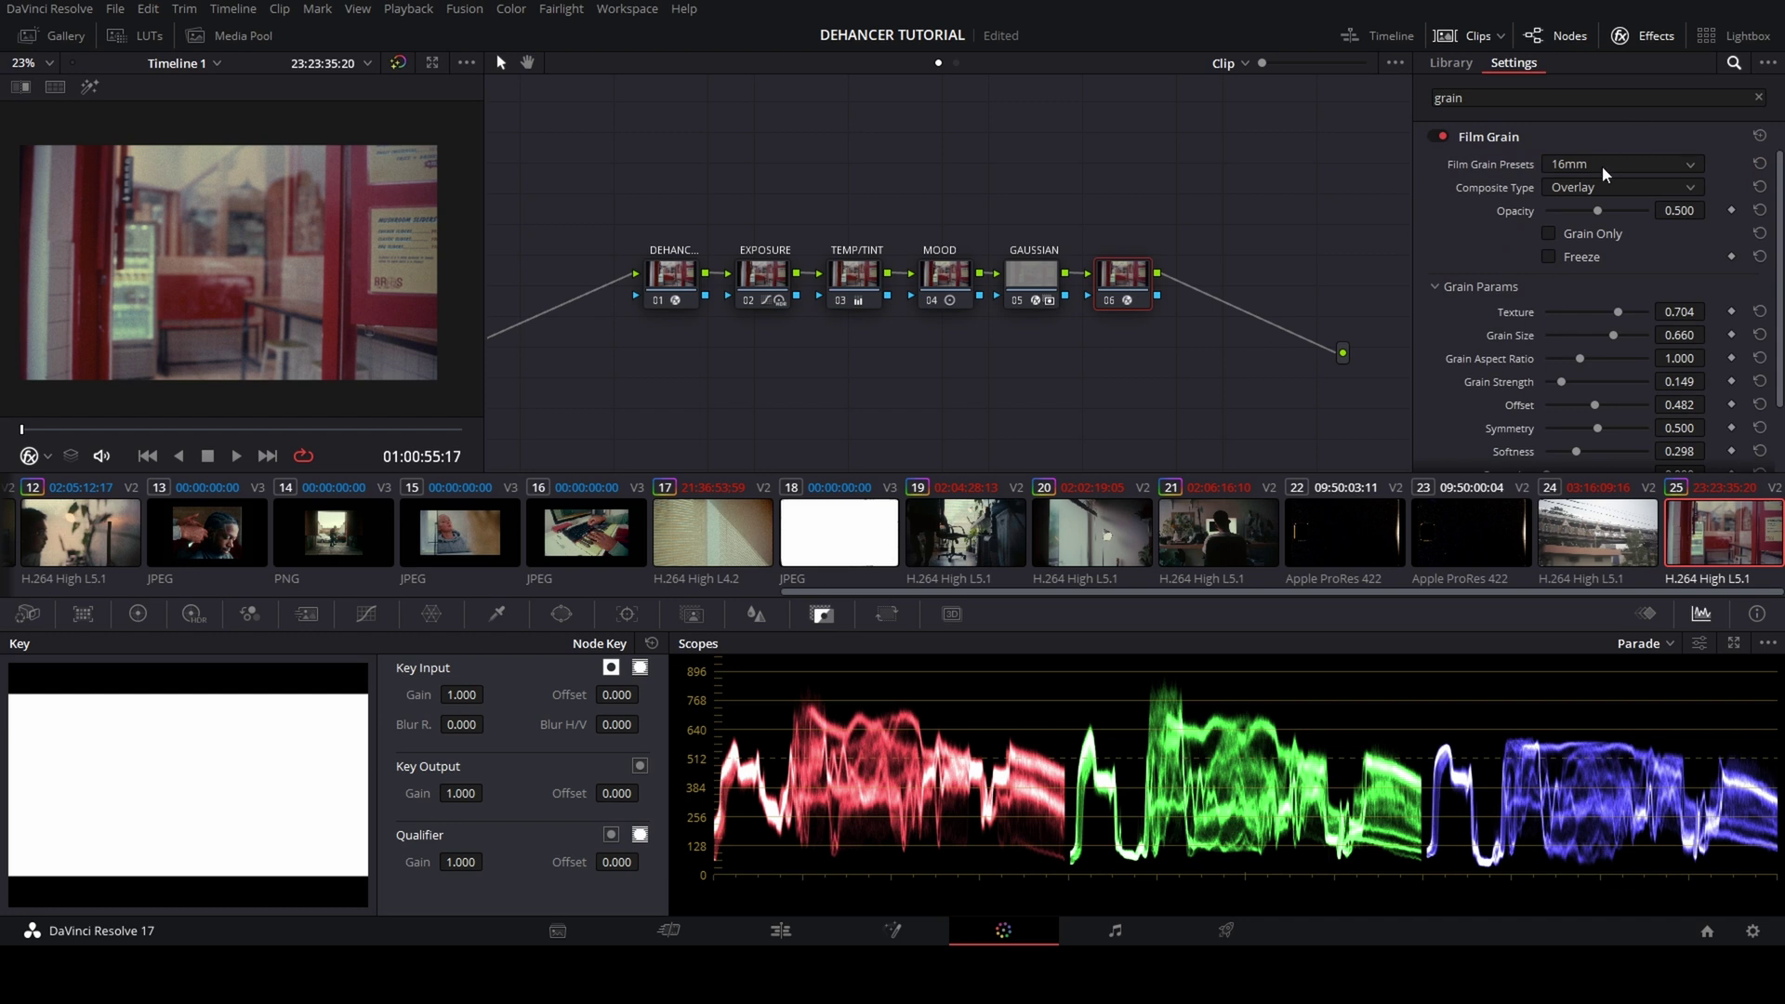
click(1607, 377)
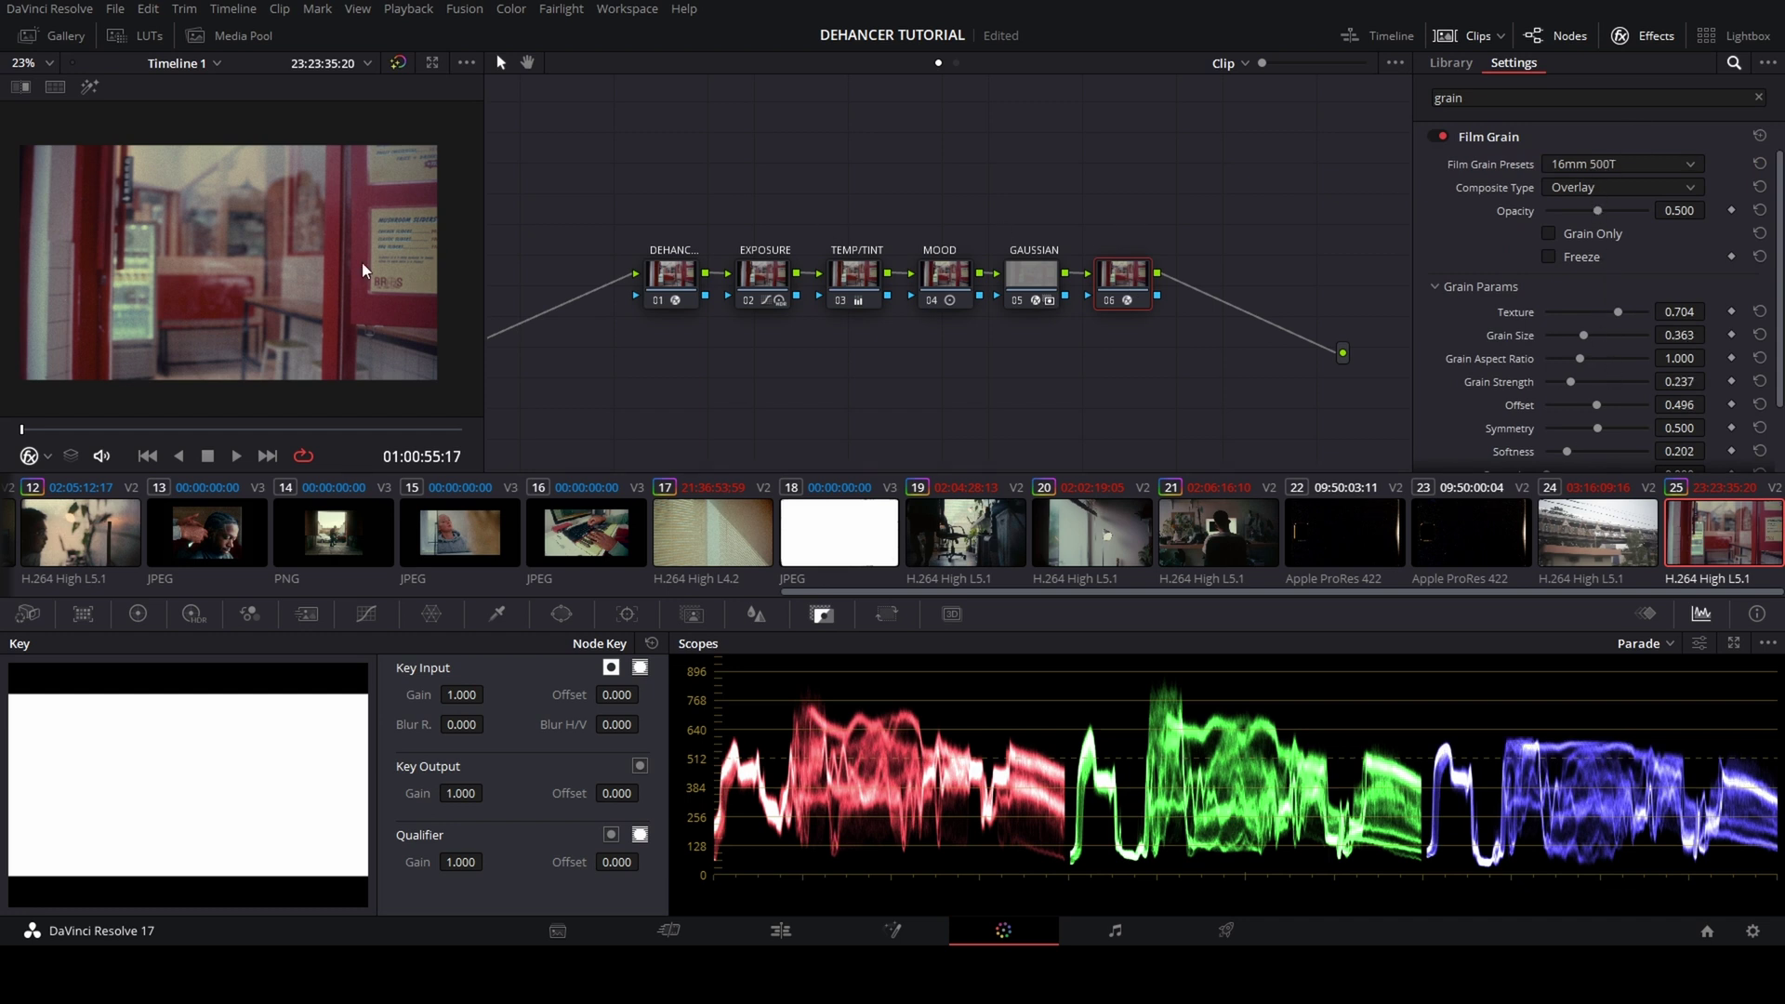
drag(1601, 217, 1618, 221)
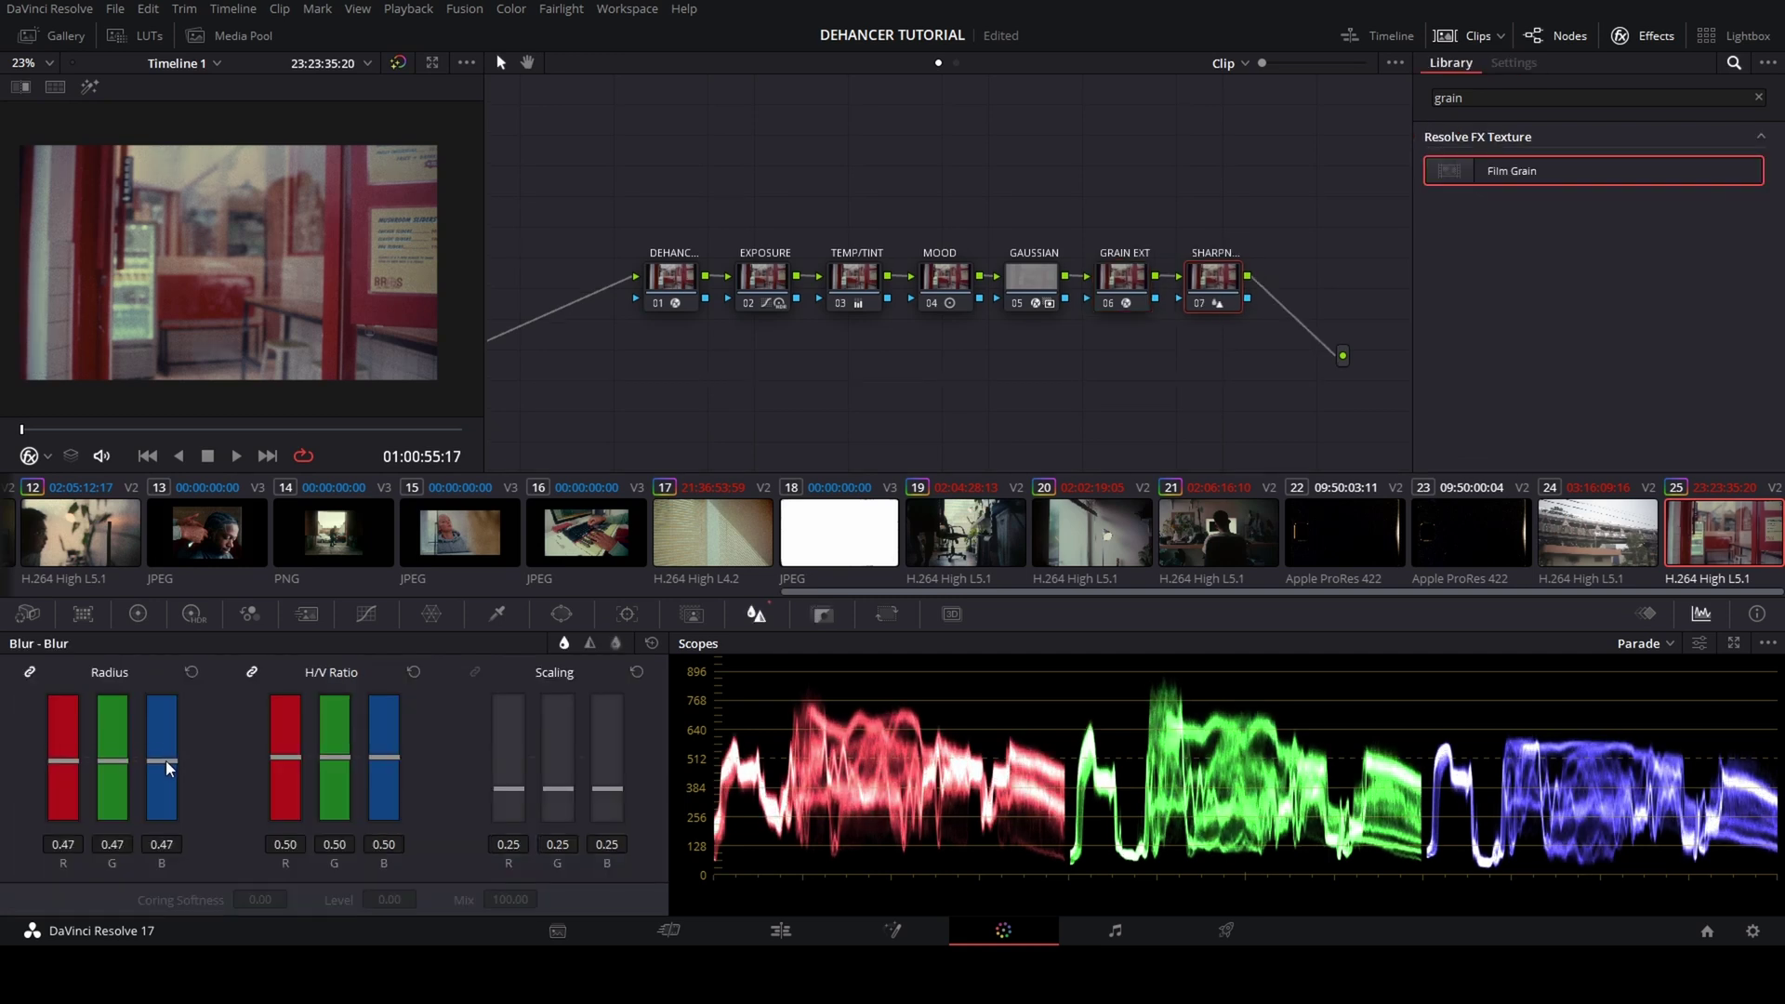
Lower the red, green and blue blur radius to about 0.47 in the sharpness node.
drag(168, 767, 167, 768)
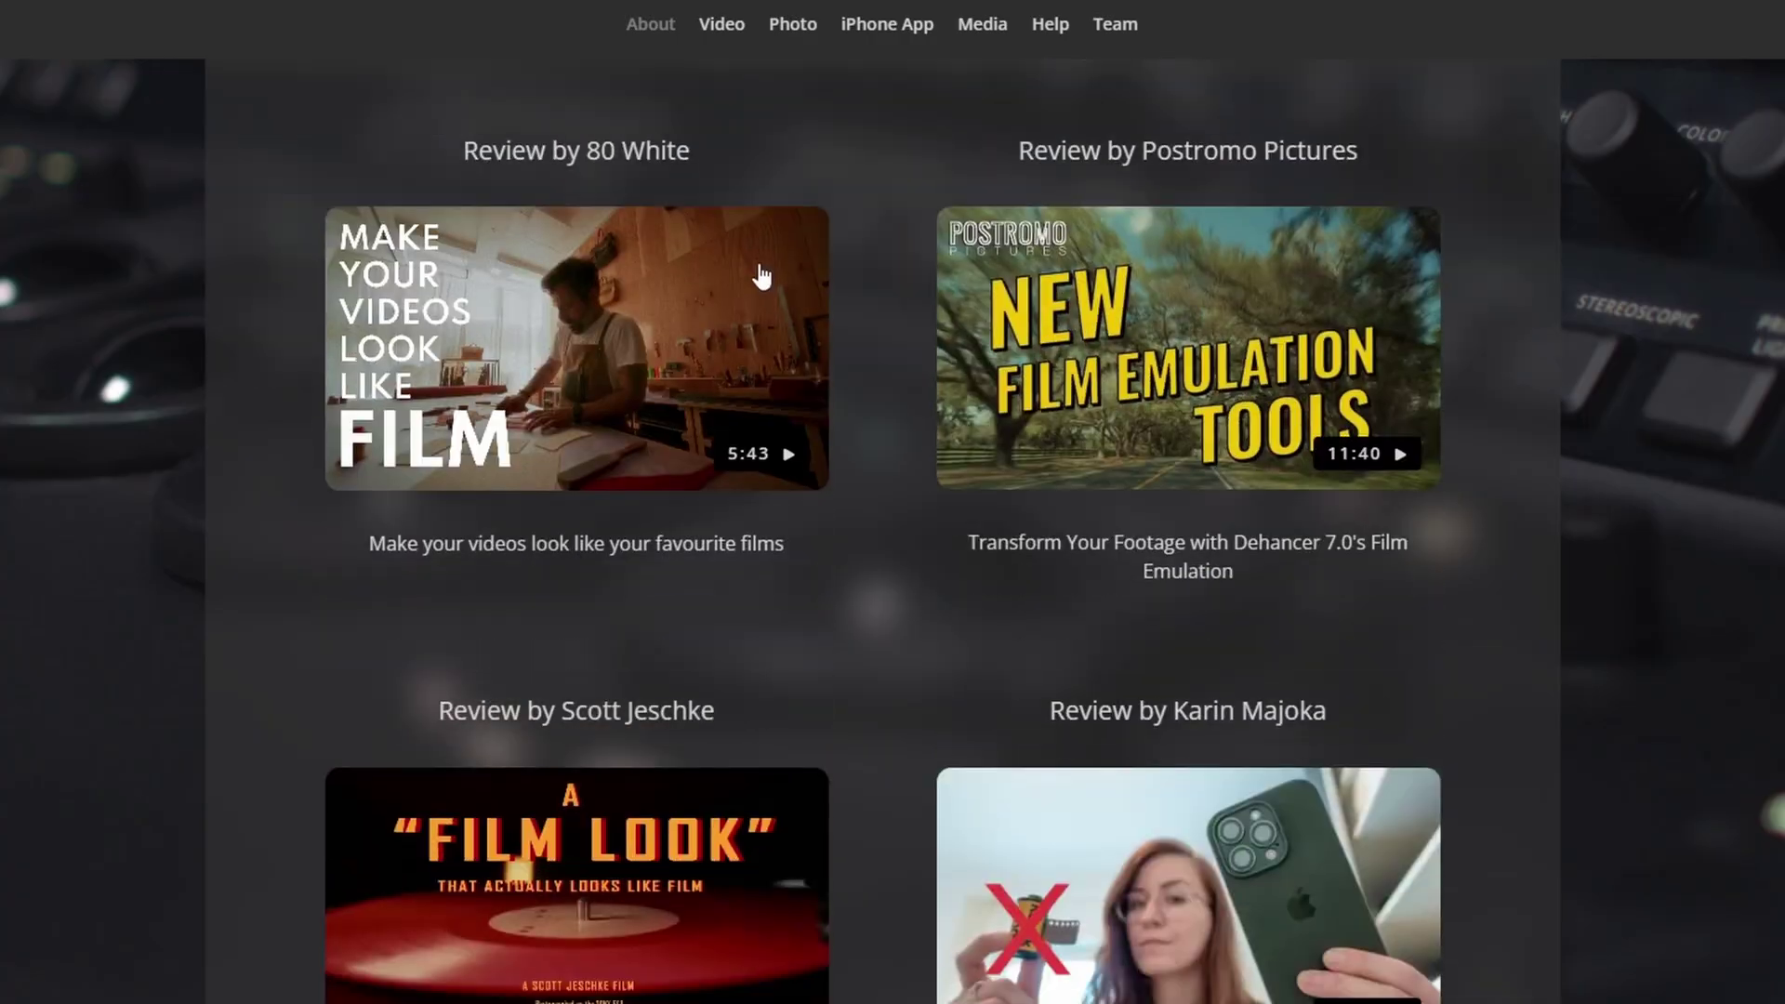
Browse the Dehancer website for reviews, effect examples, film profiles and the Dehancer Pro trial download.
scroll(760, 270, down, 15)
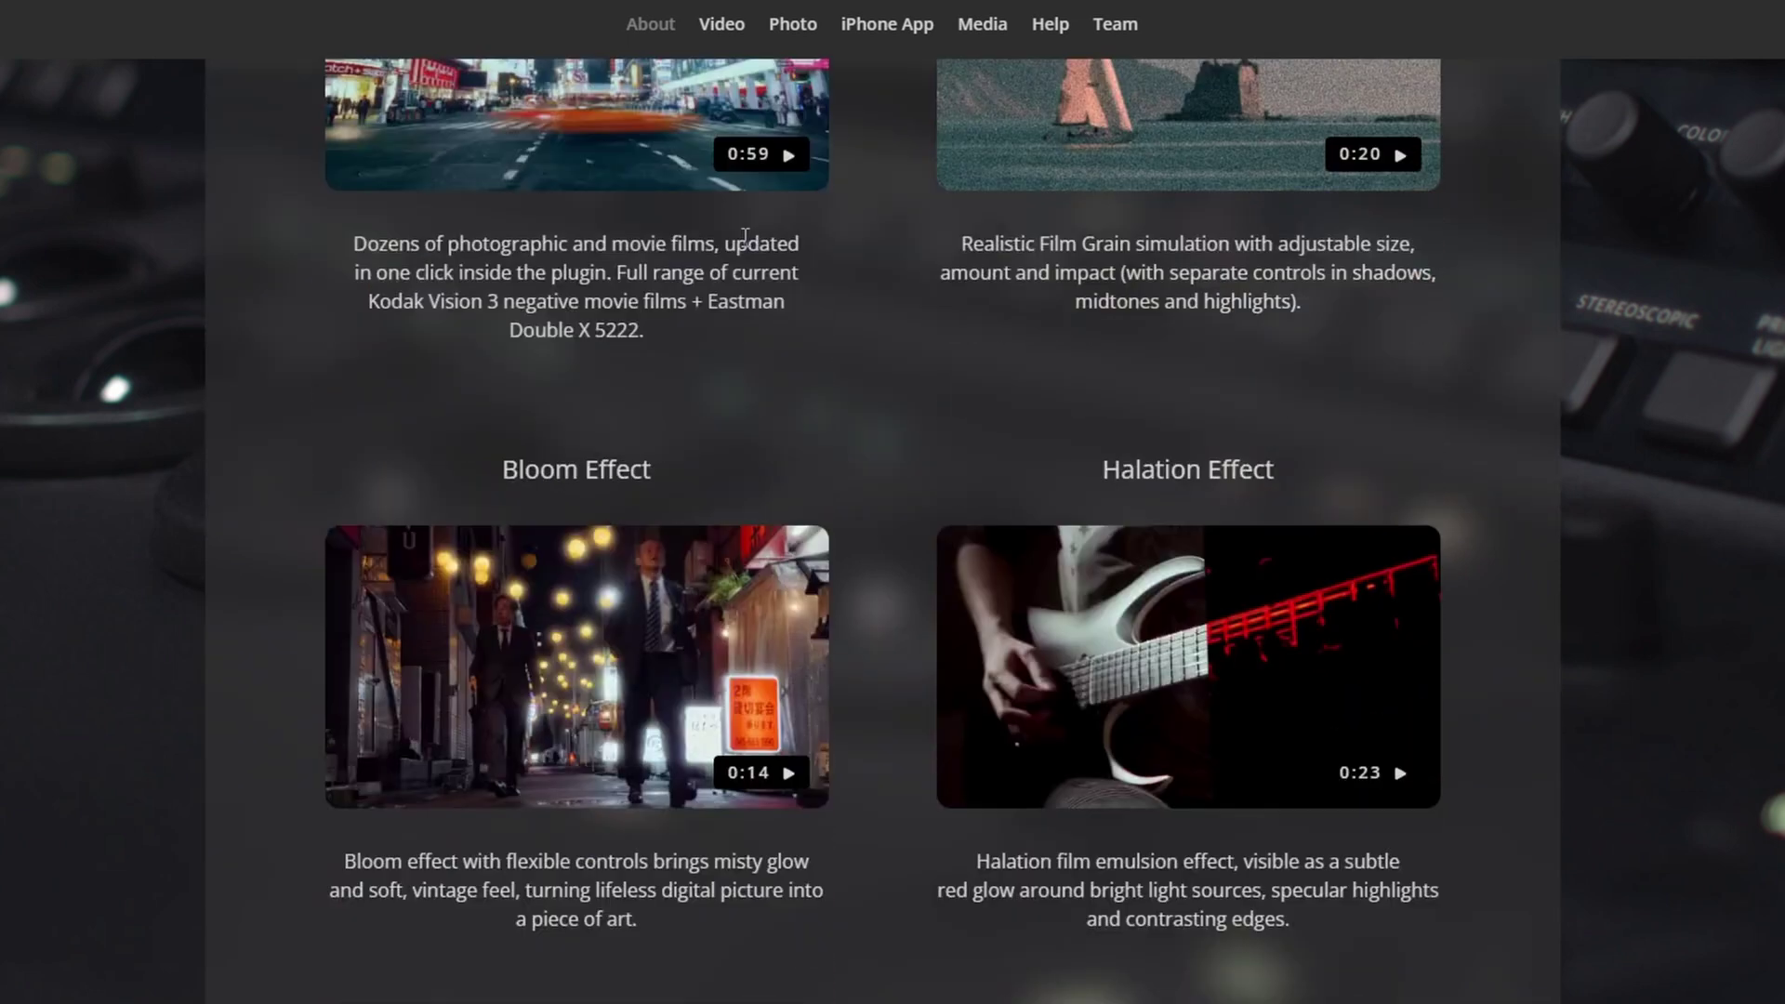
scroll(744, 237, down, 20)
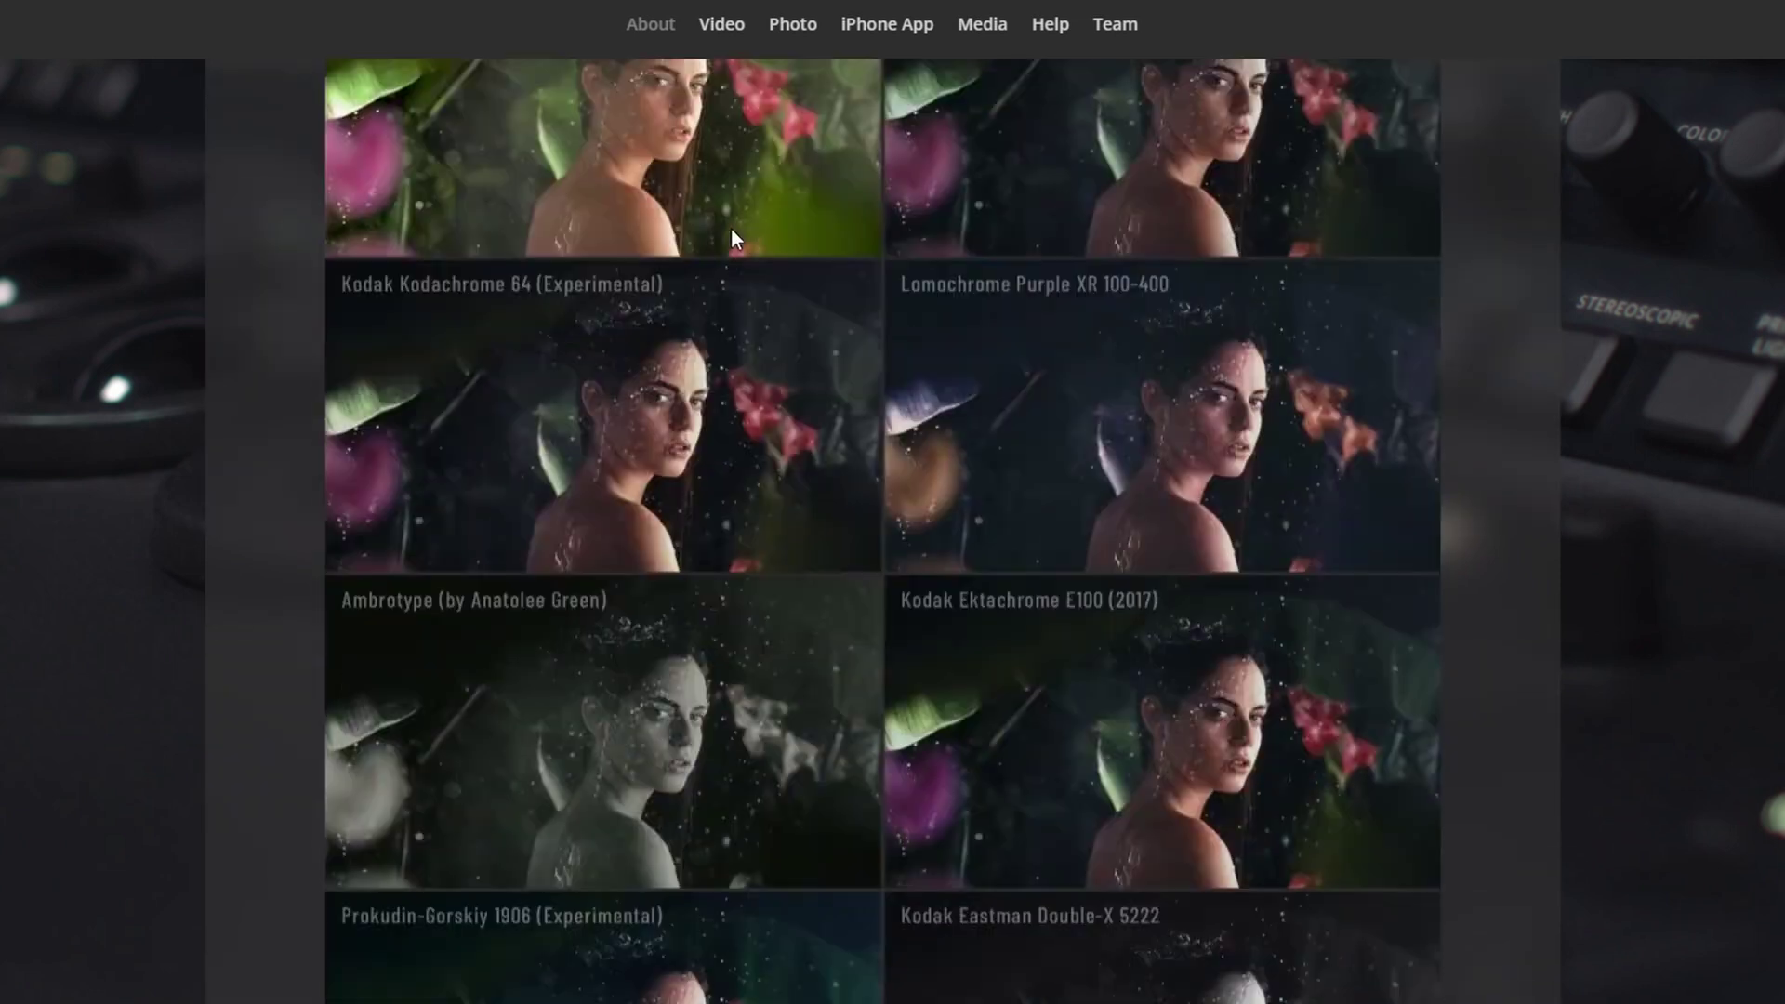
scroll(731, 230, down, 20)
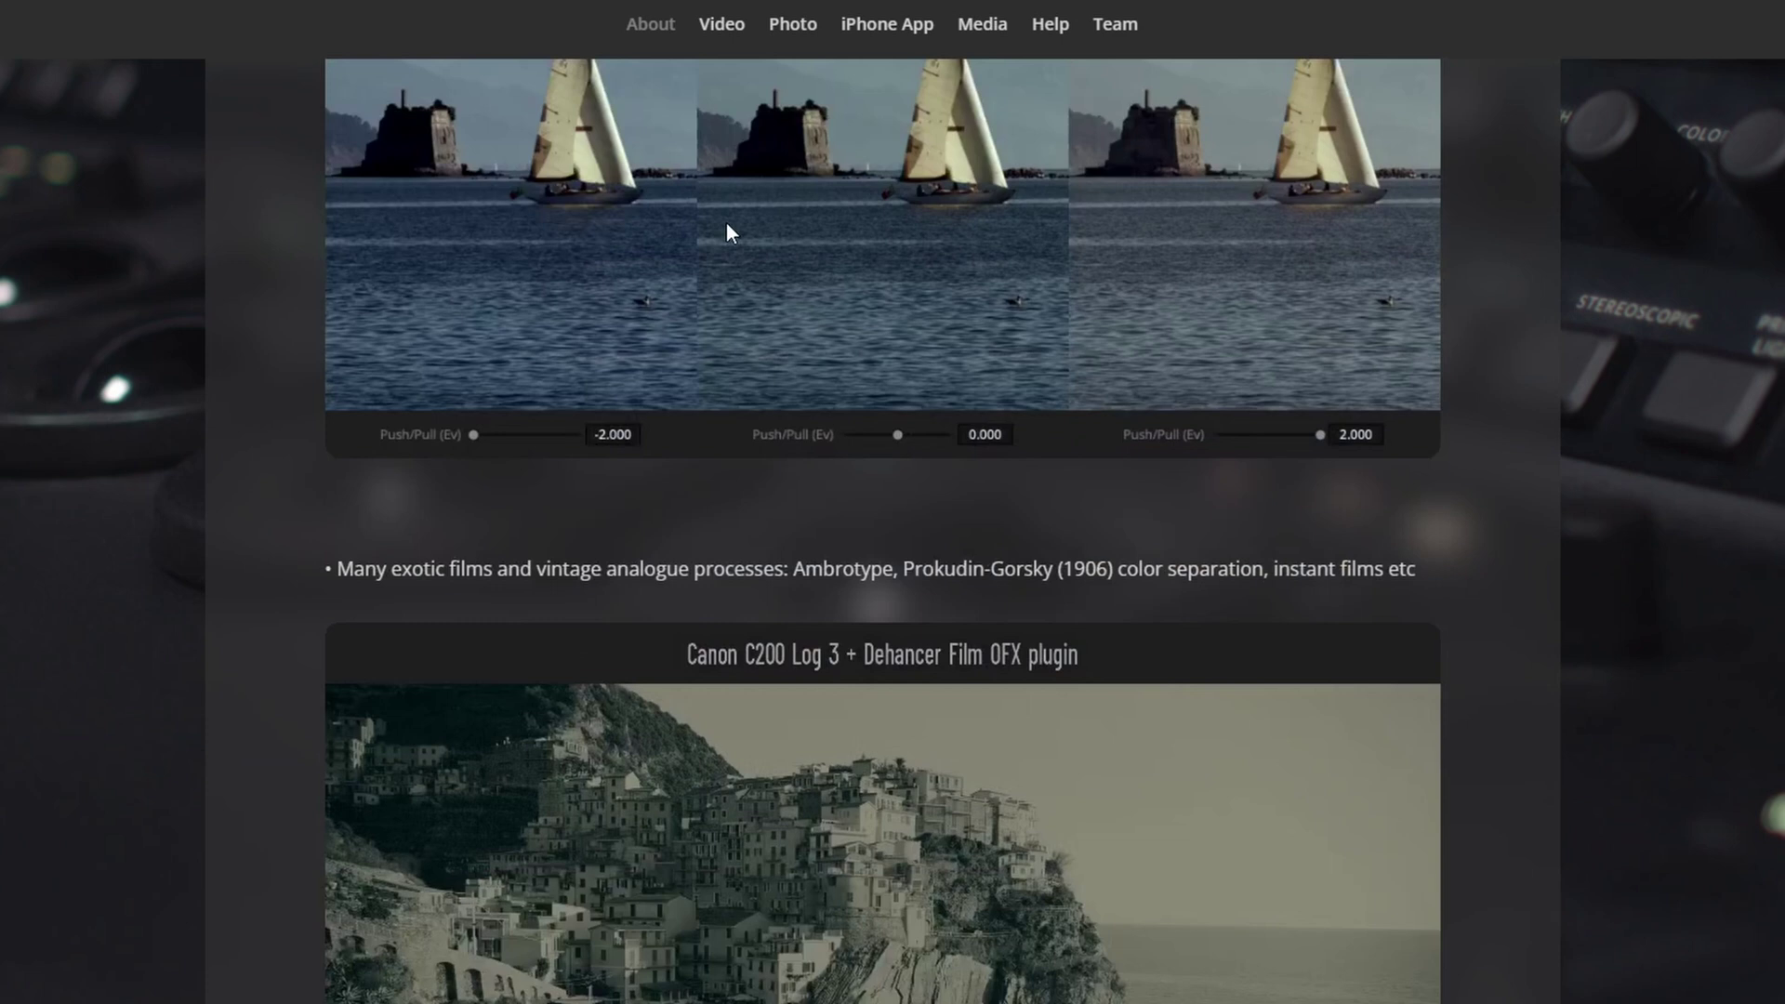
scroll(727, 224, down, 11)
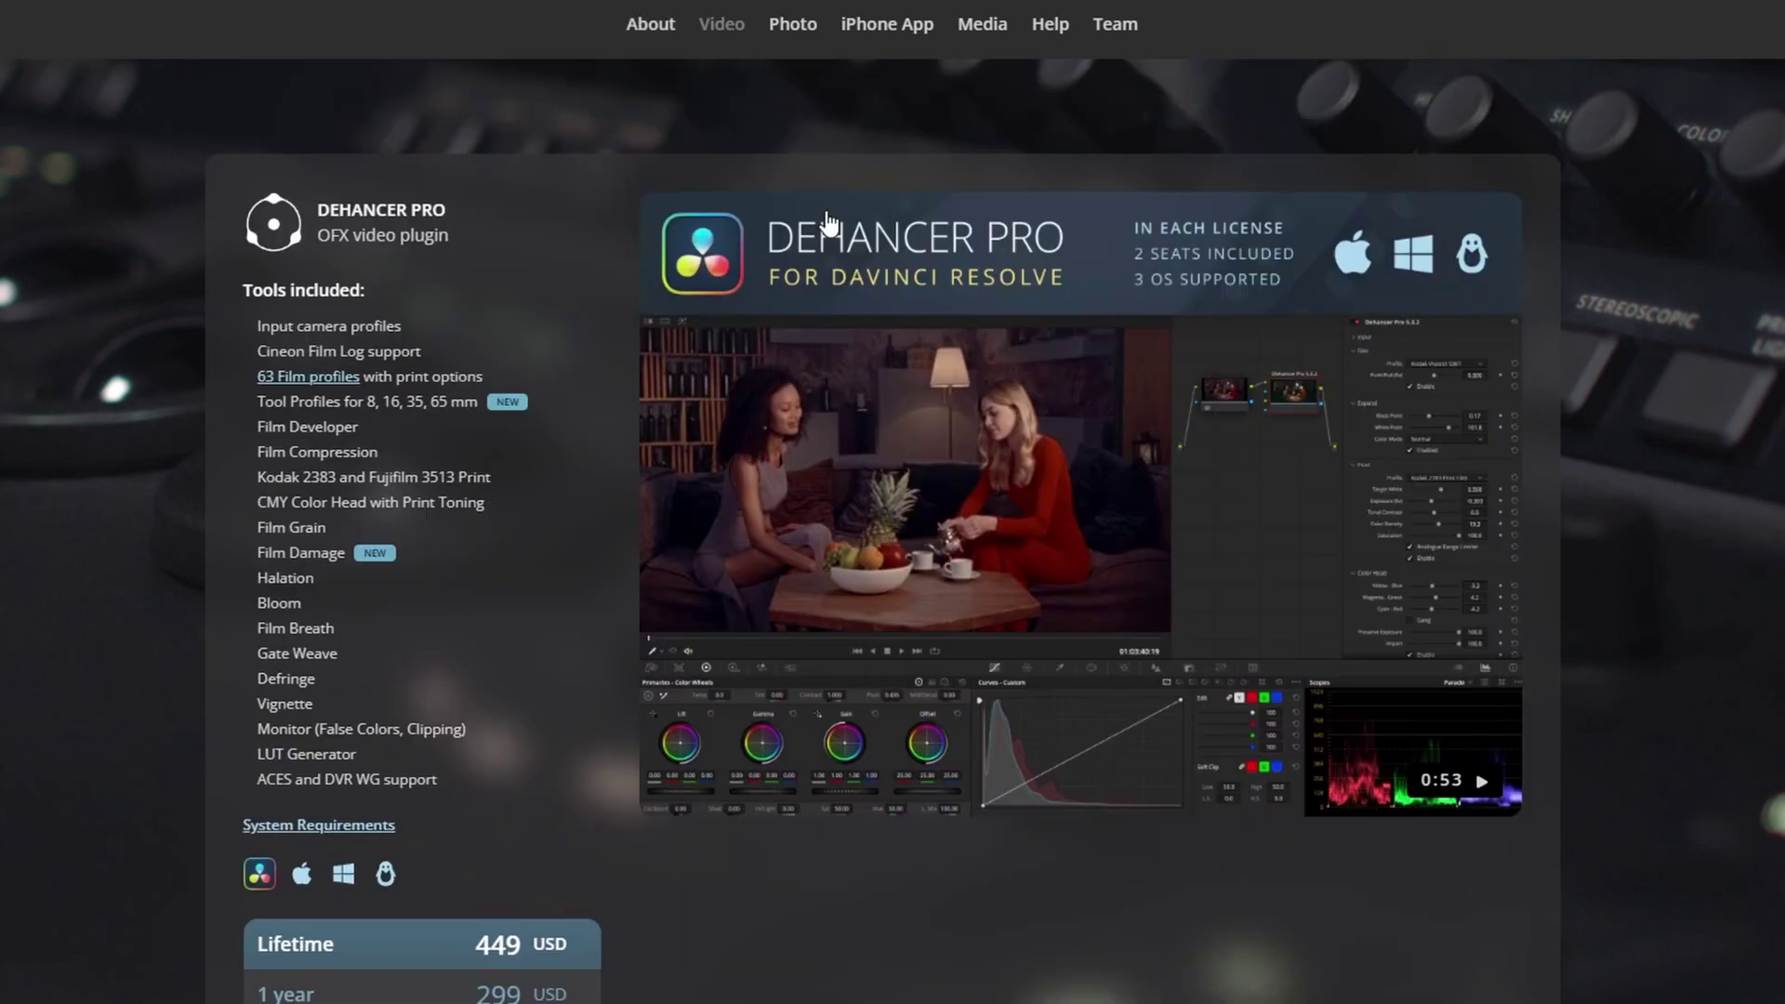
scroll(827, 217, up, 3)
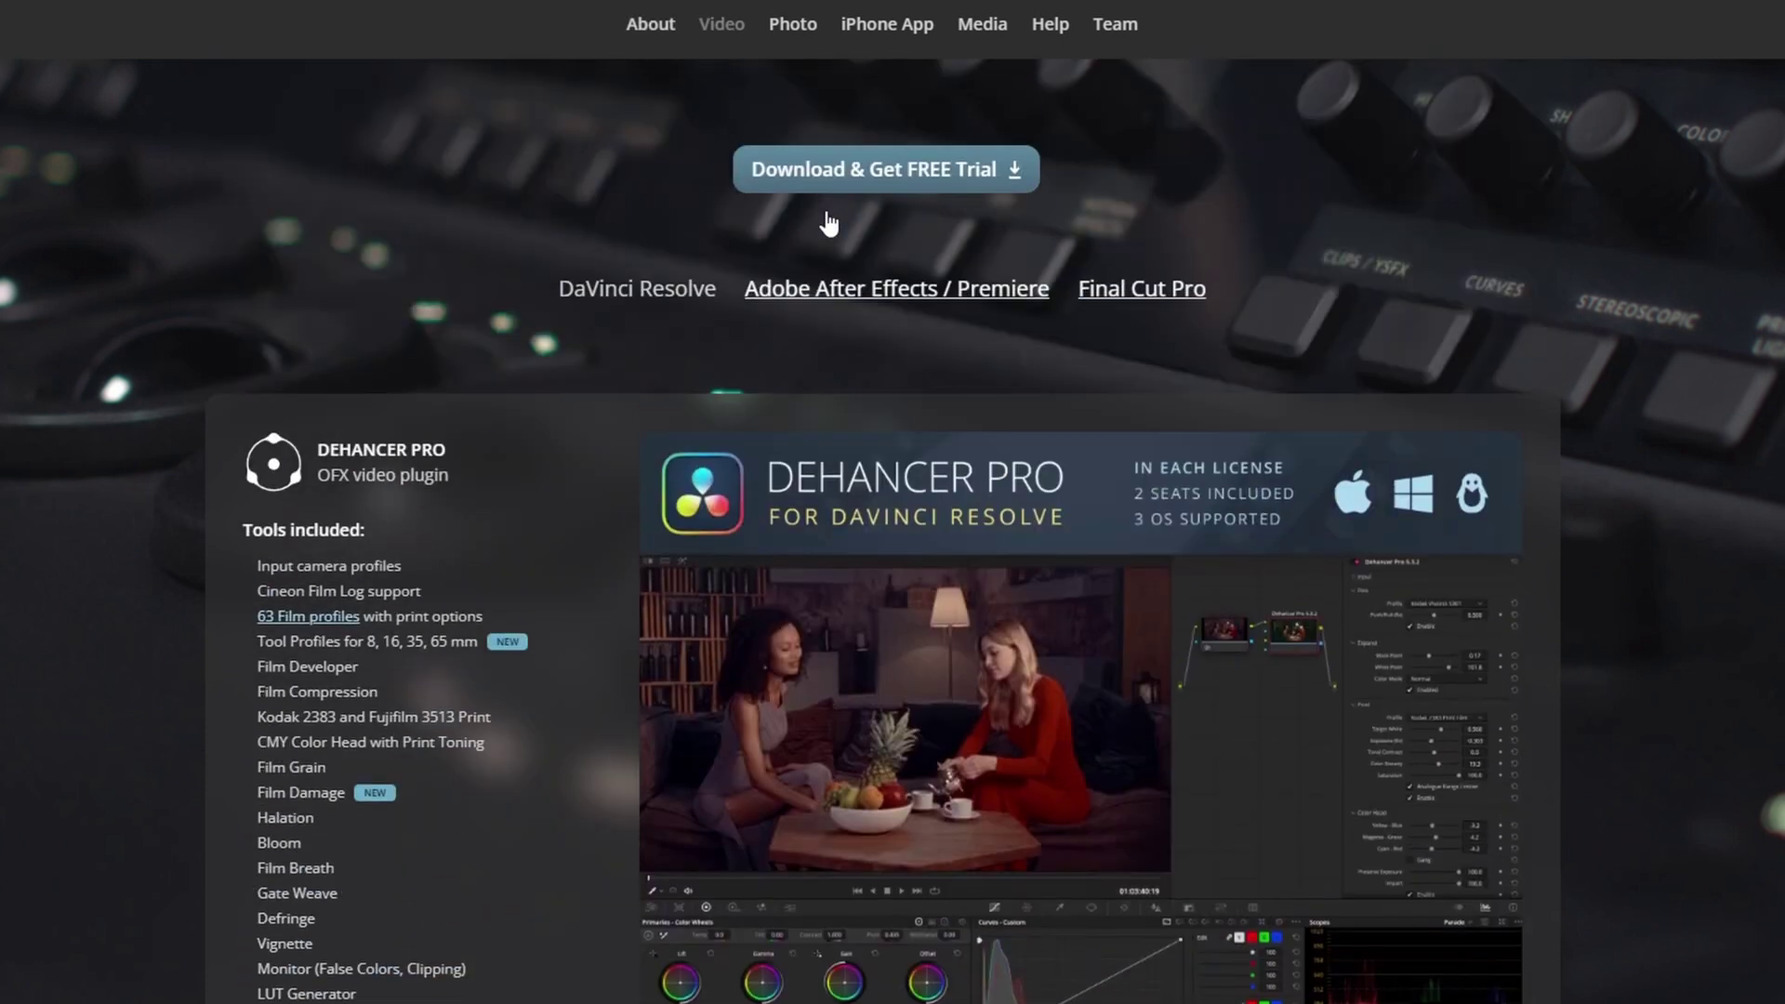